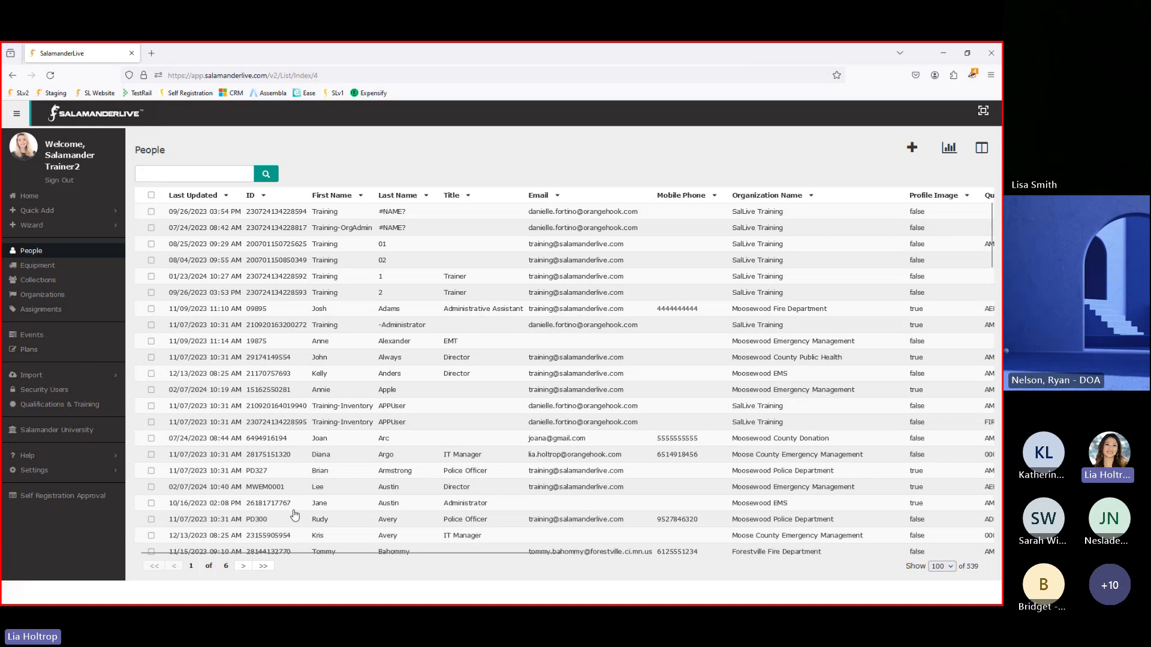
# Open a blank person record form and cancel it without saving
pyautogui.click(910, 150)
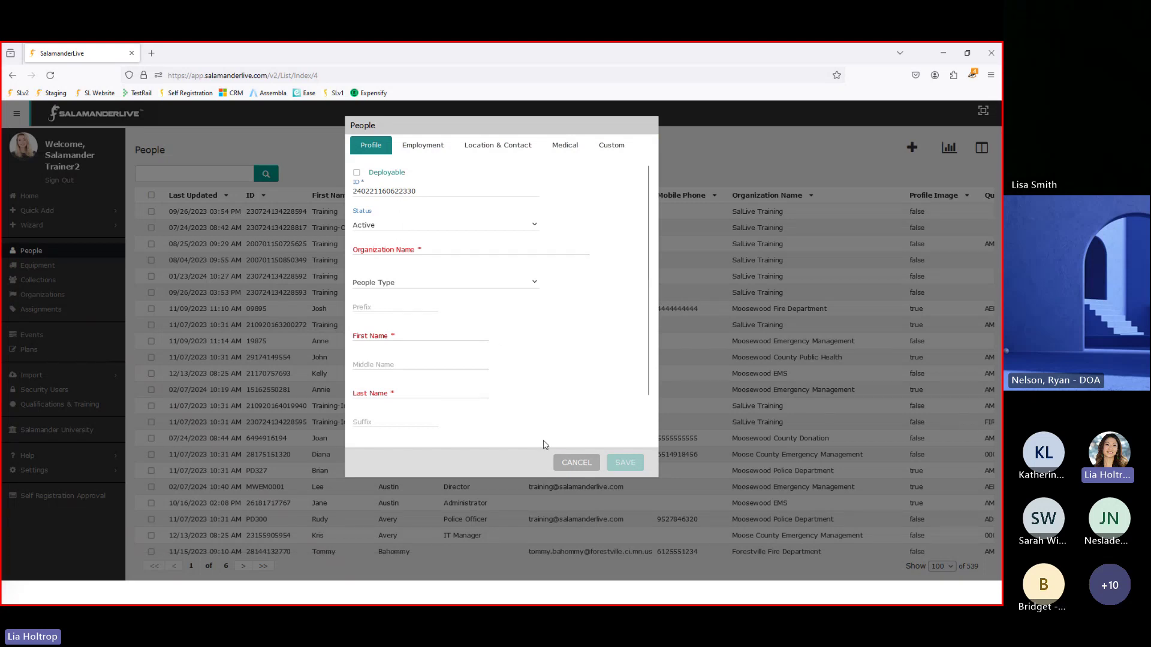
pyautogui.click(563, 463)
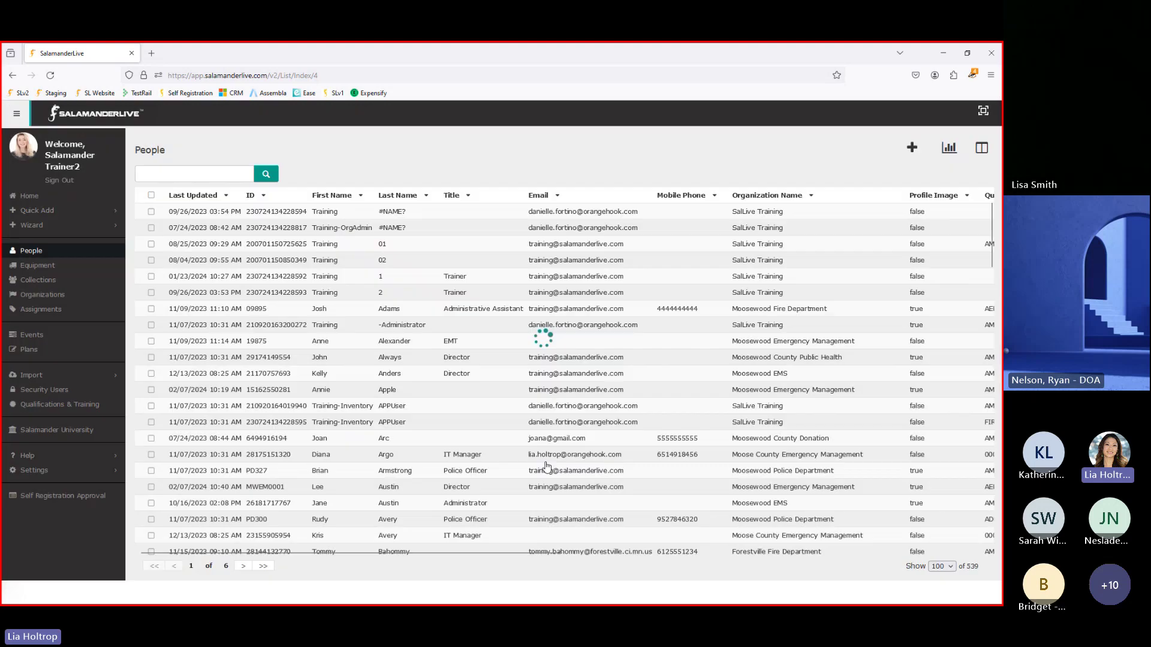
# Start a People import and review its formatting instructions in the personnel import quick reference guide
pyautogui.click(31, 379)
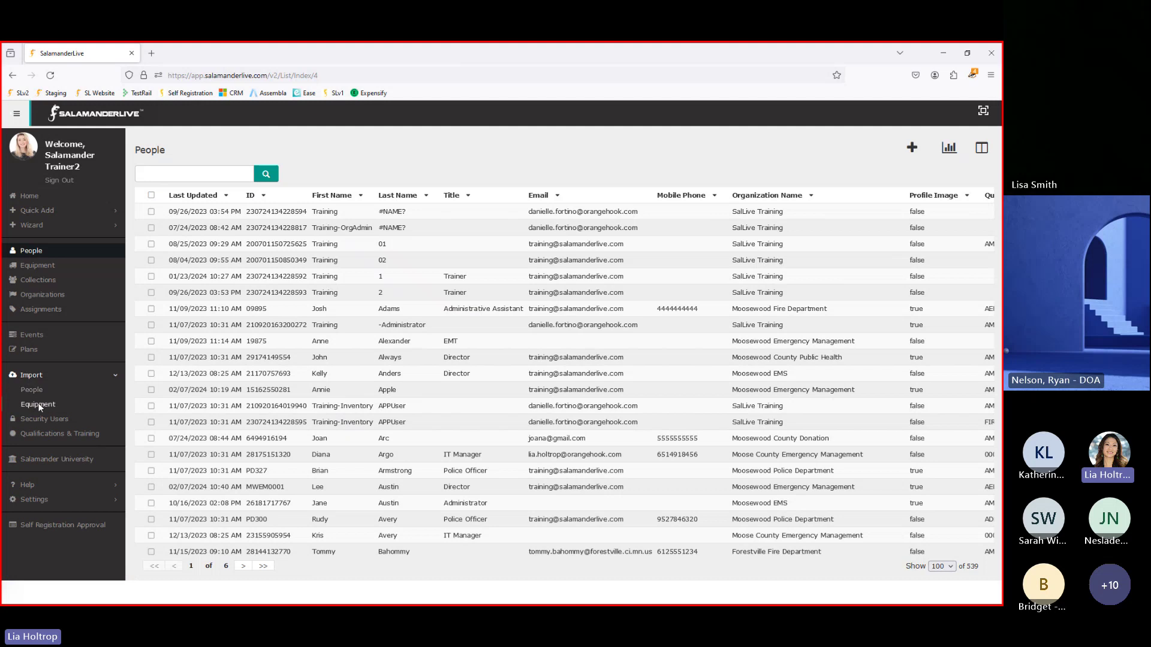
pyautogui.click(33, 390)
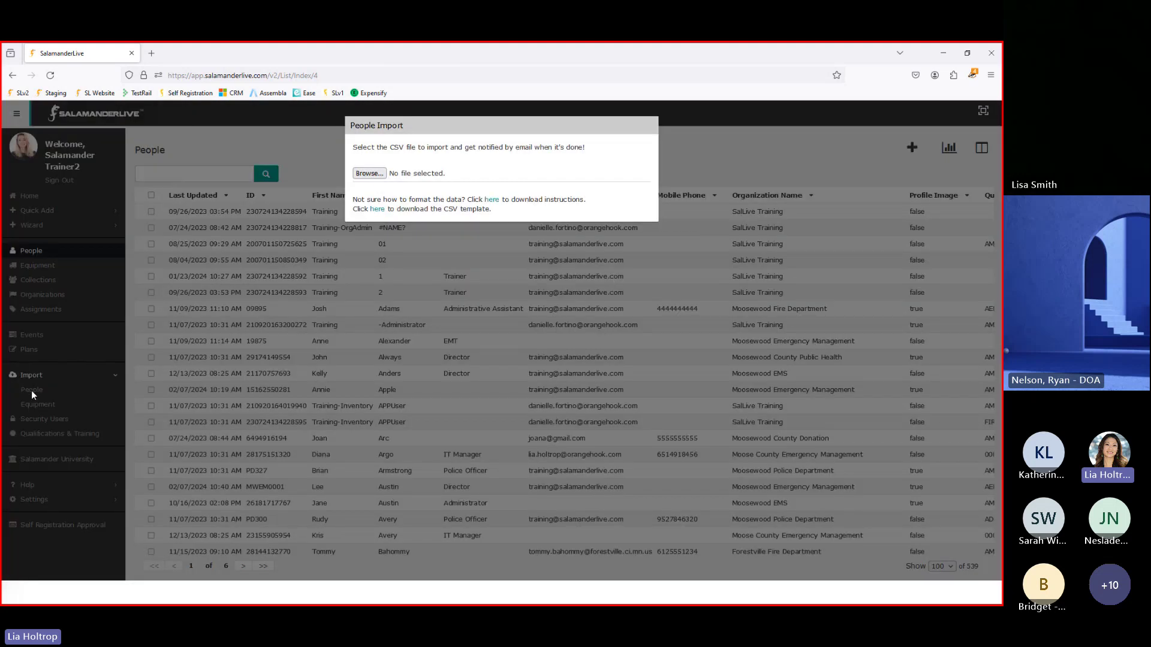
pyautogui.click(491, 201)
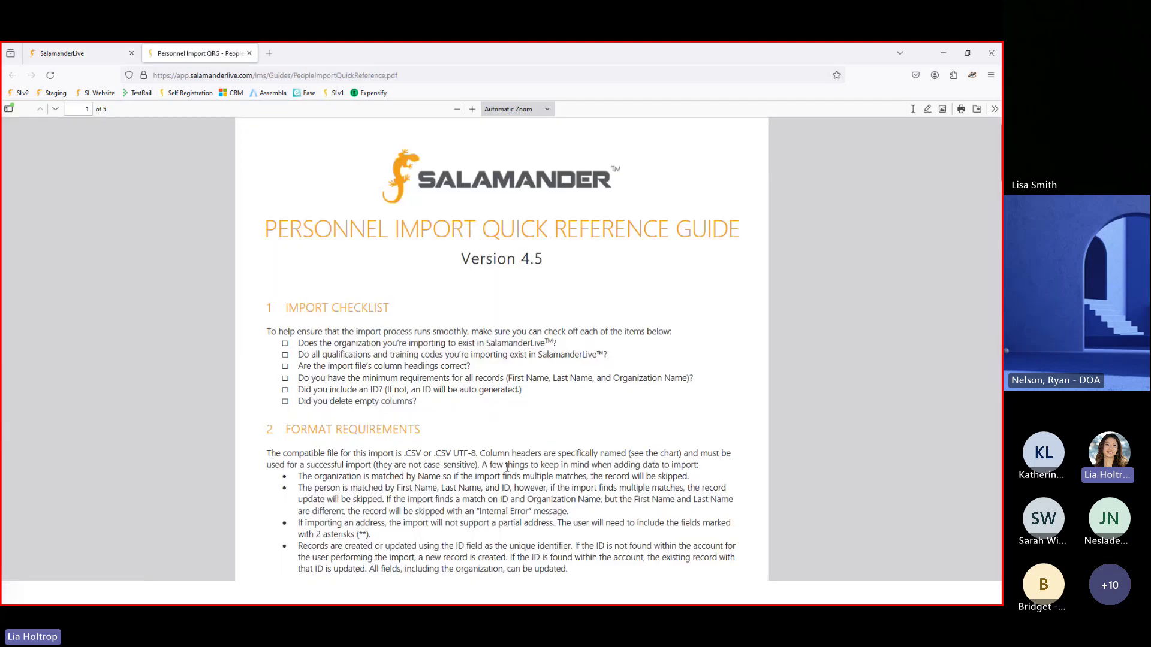
pyautogui.scroll(-15, 490, 418)
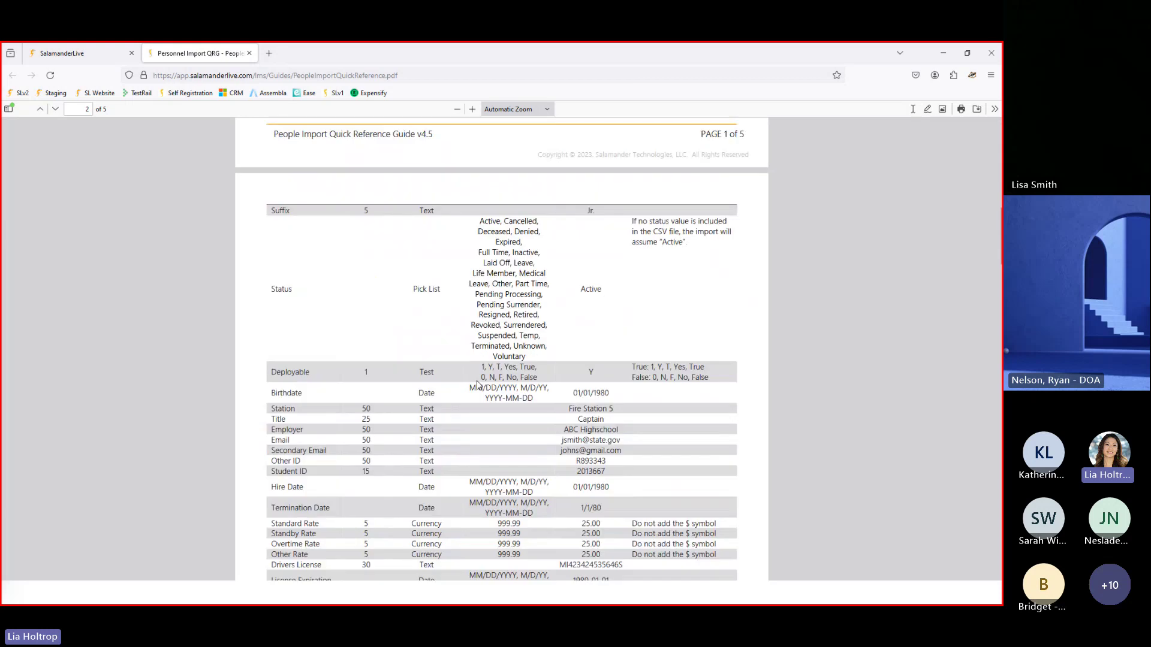
pyautogui.scroll(-6, 478, 384)
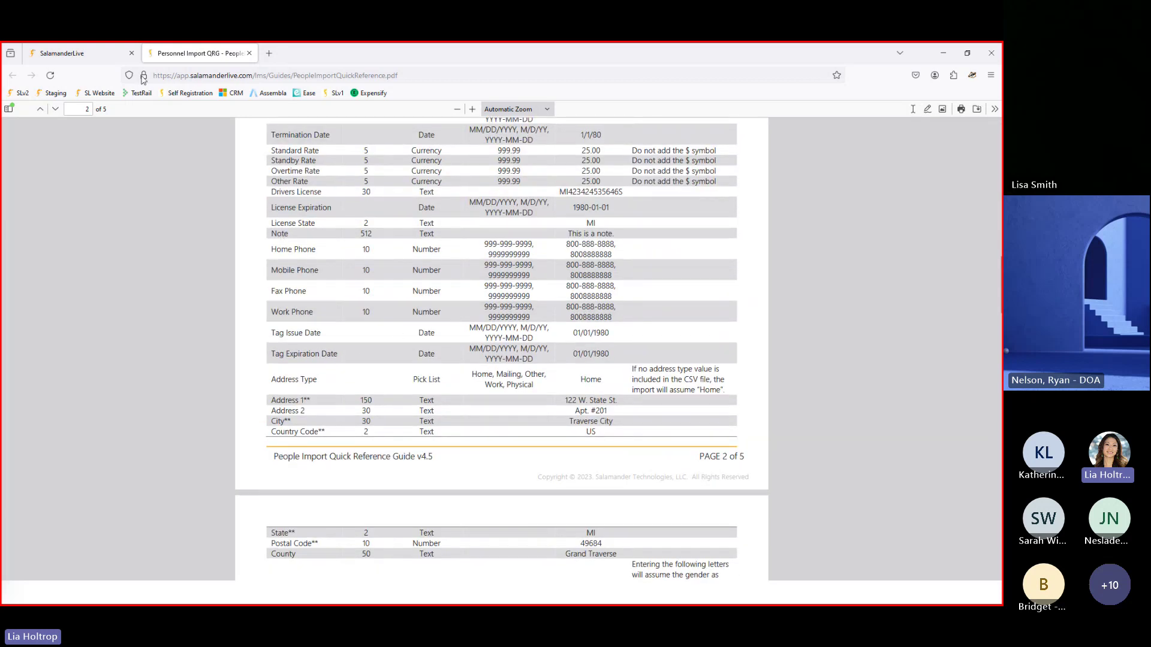
# Download the People import CSV template, view it in Excel, and return to the People list without importing a file
pyautogui.click(114, 55)
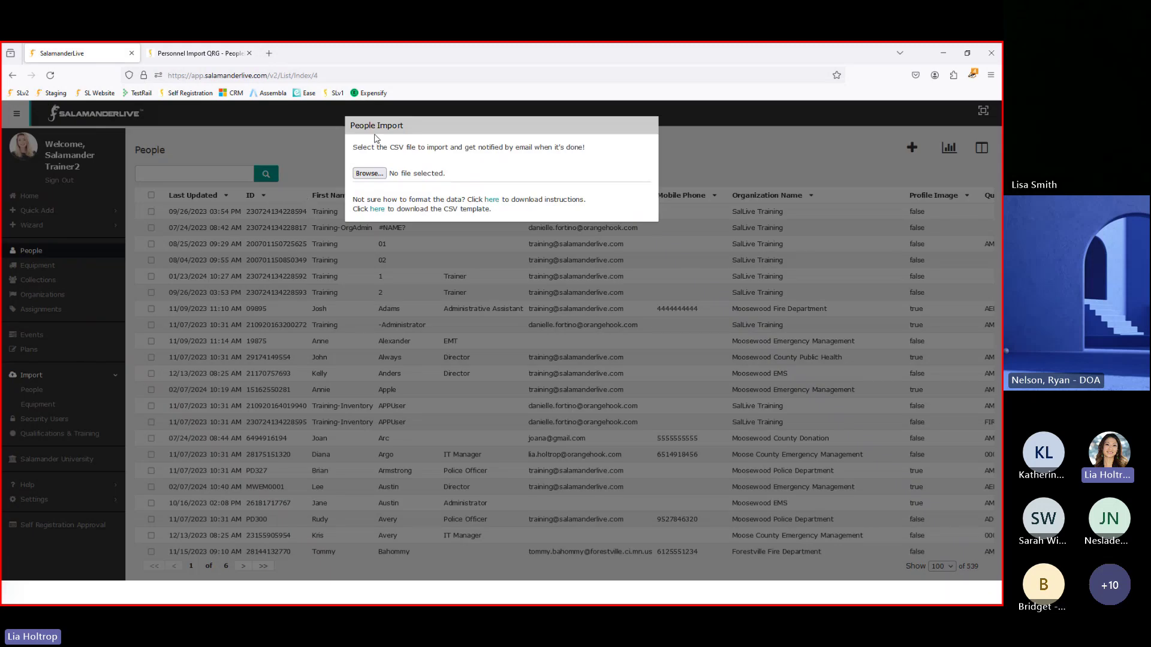
pyautogui.click(378, 210)
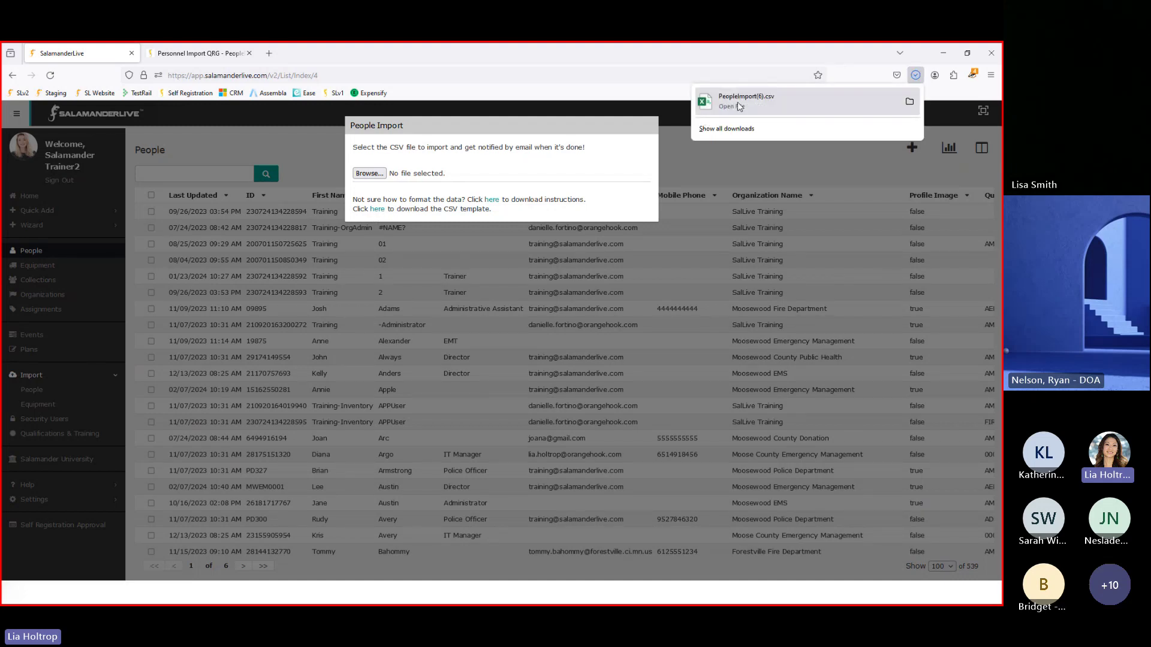
pyautogui.click(740, 105)
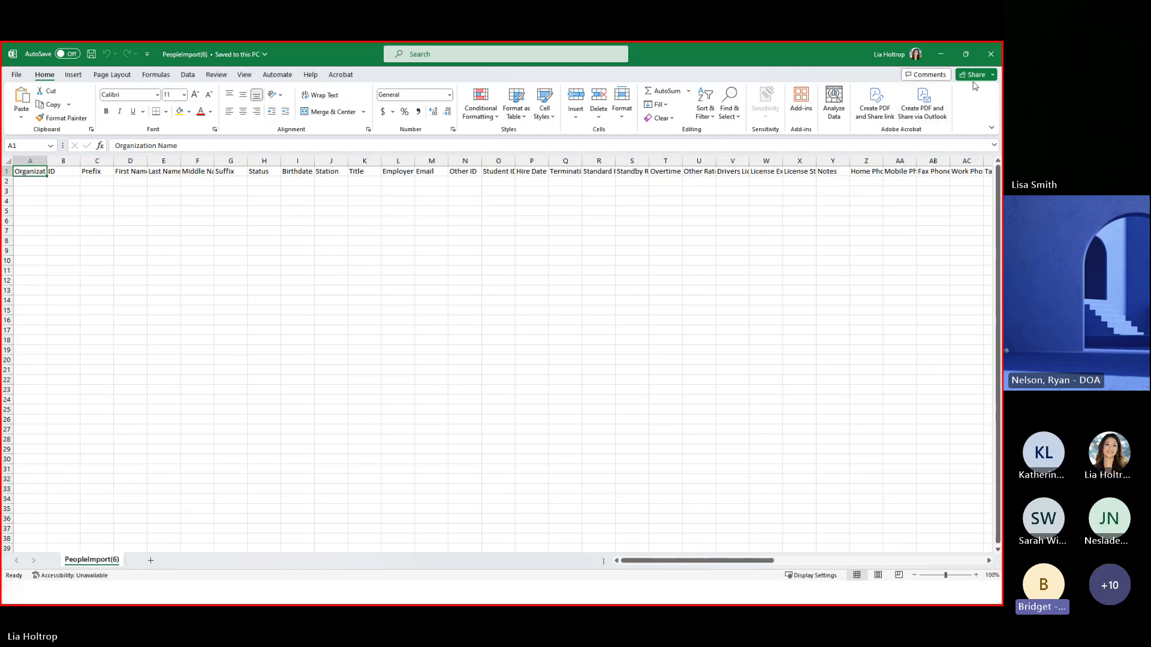
pyautogui.click(942, 52)
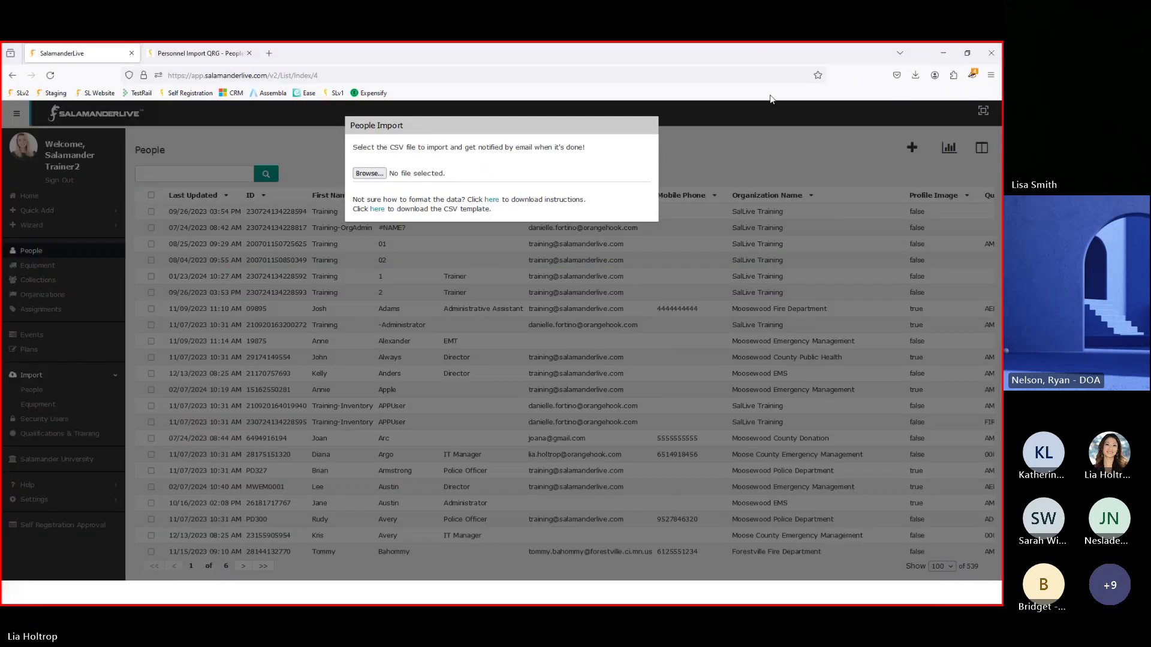
pyautogui.click(691, 162)
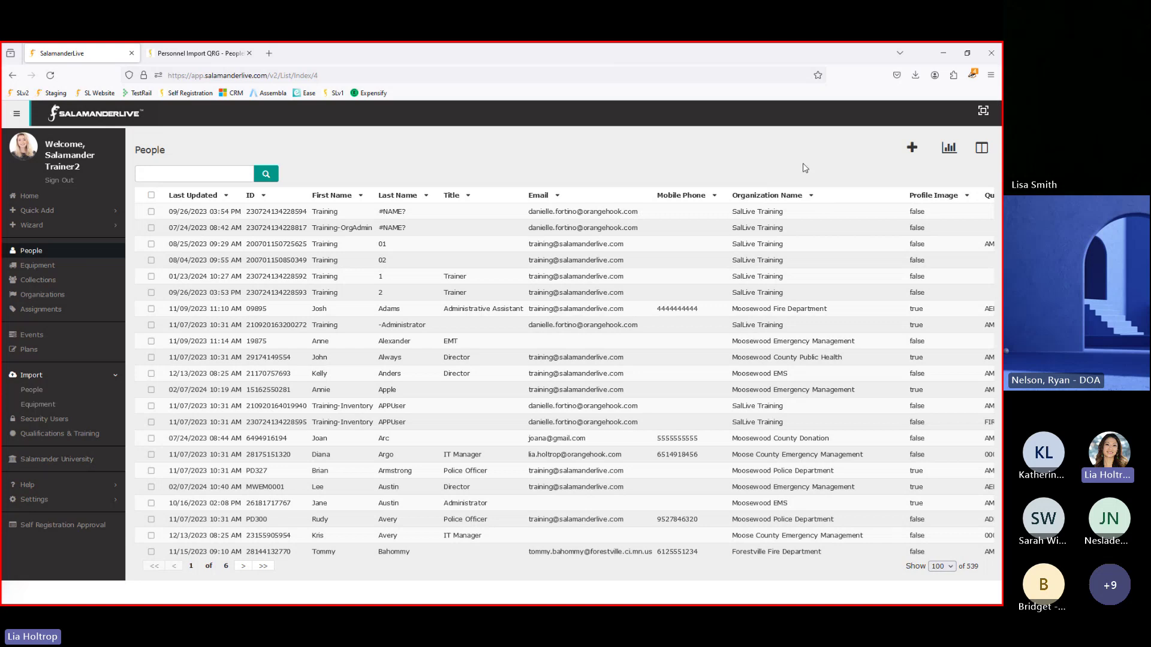
# Filter the People list to the organization Moosewood County Public Health and select all of its records
pyautogui.click(797, 196)
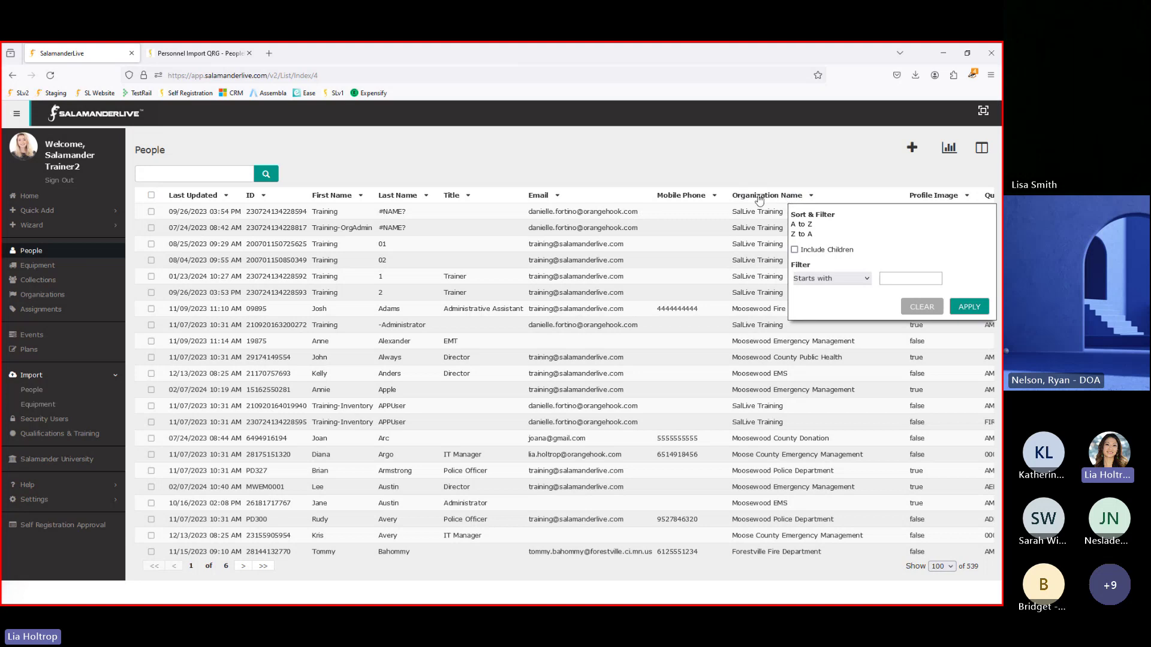
pyautogui.click(896, 277)
pyautogui.click(867, 280)
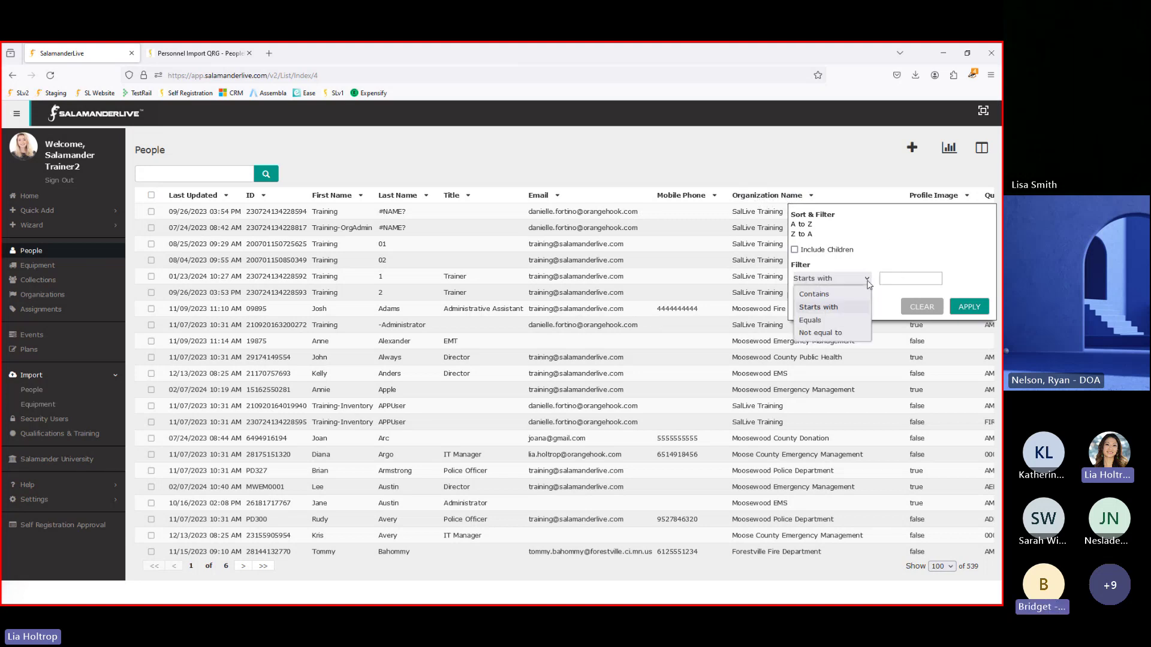
pyautogui.click(892, 276)
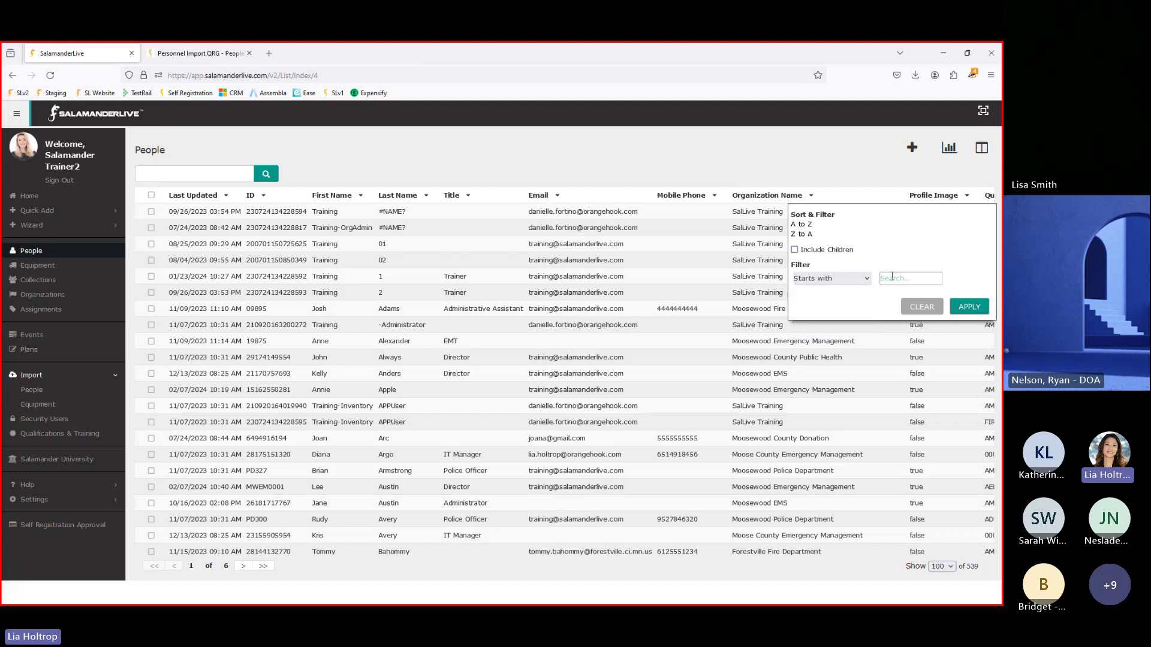
pyautogui.write('moose')
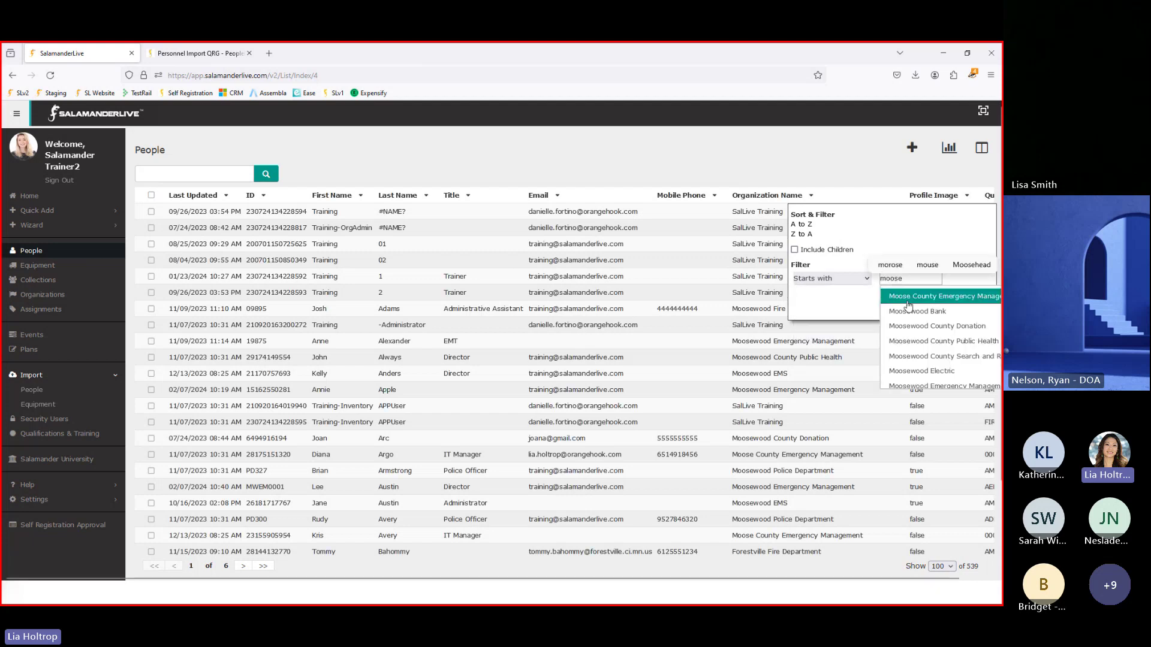
pyautogui.click(941, 341)
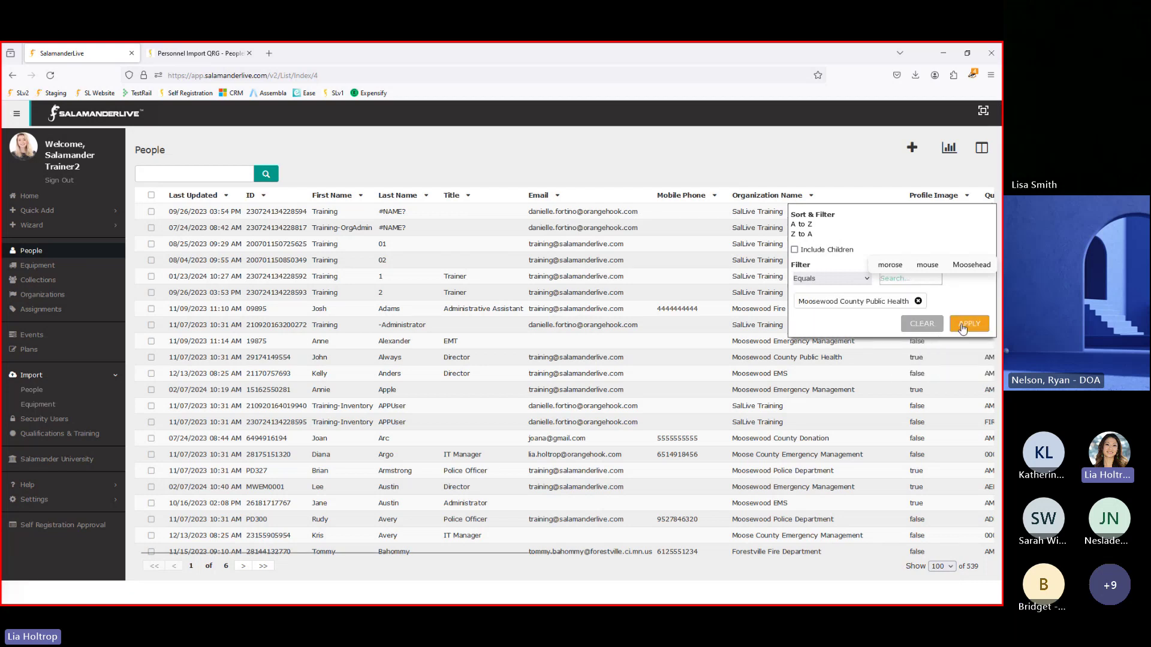
pyautogui.click(962, 329)
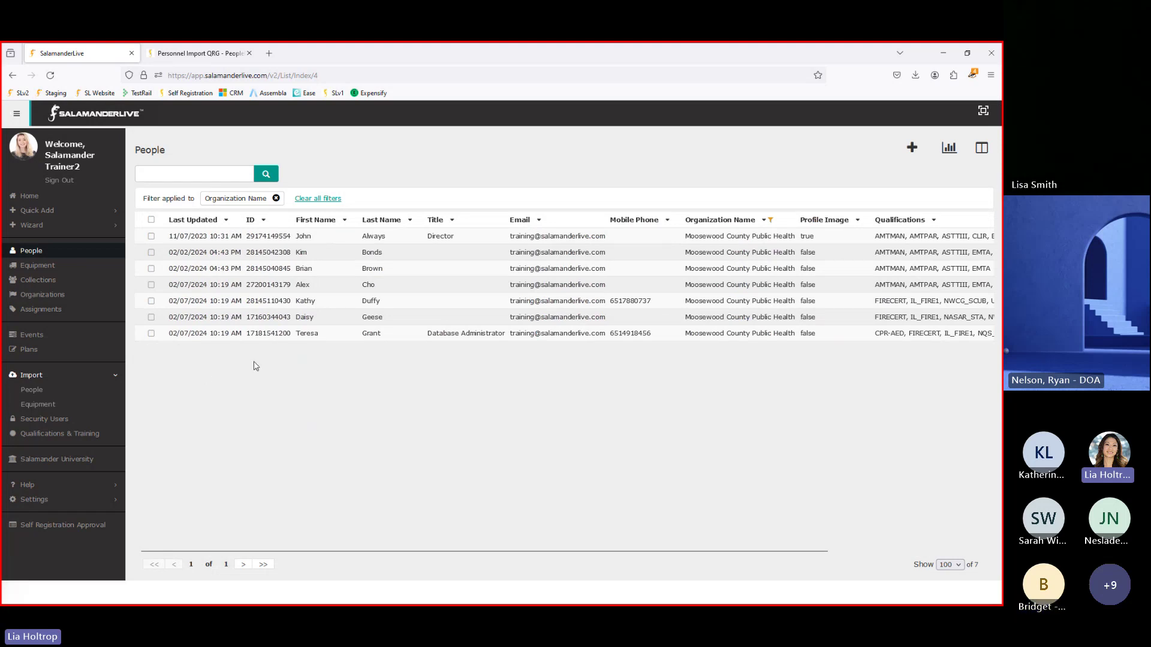
pyautogui.click(151, 219)
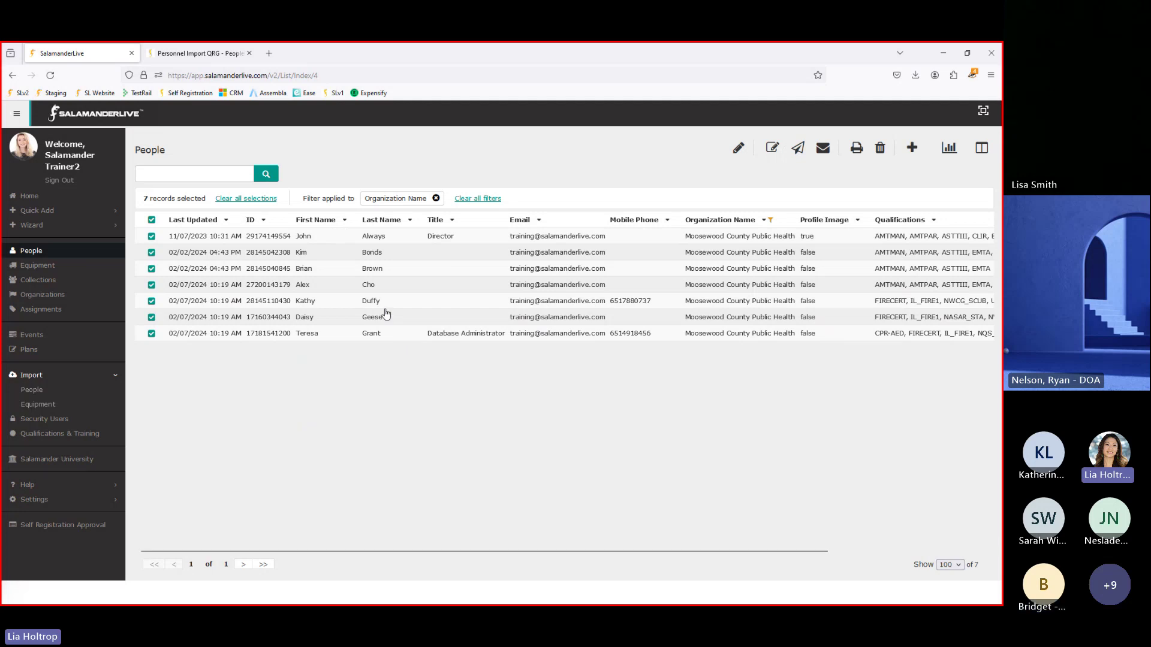
# Review the visible and hidden columns of the People list and move Profile Image ahead of Organization Name
pyautogui.click(982, 150)
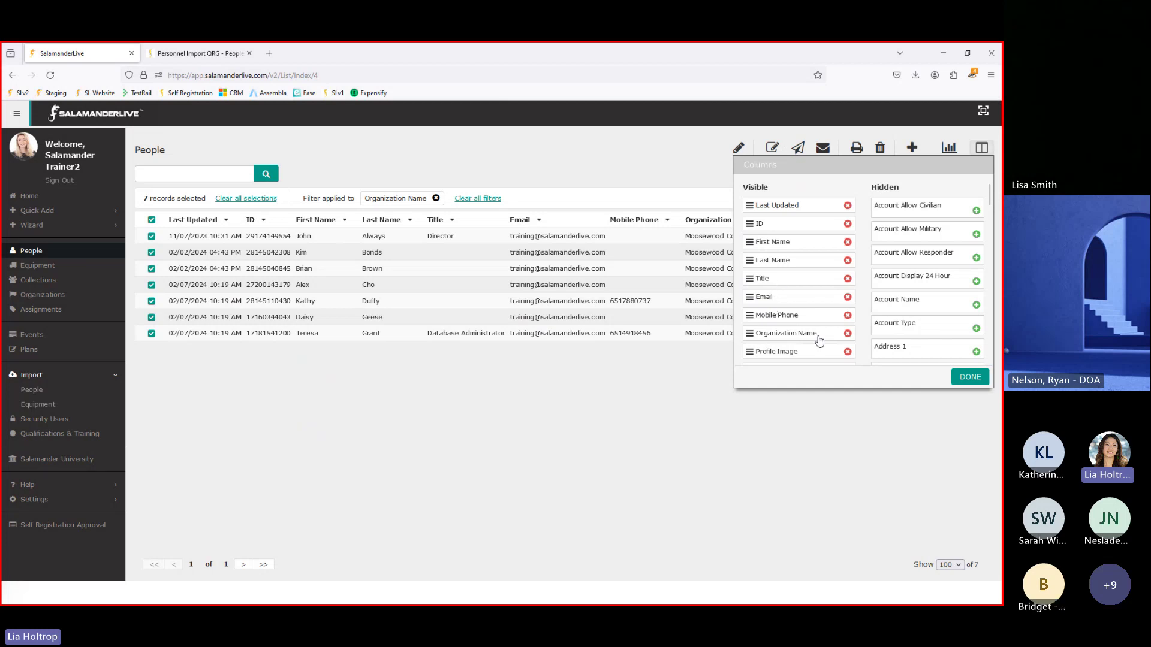
pyautogui.scroll(-1, 803, 344)
pyautogui.scroll(-3, 803, 344)
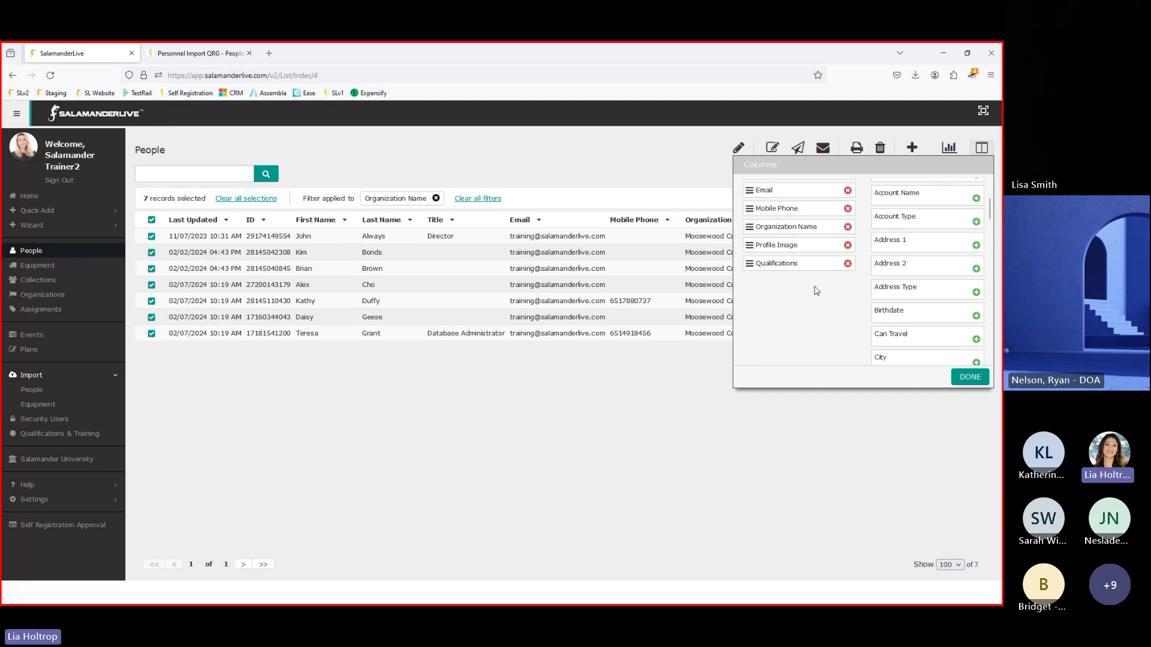
pyautogui.scroll(-5, 892, 218)
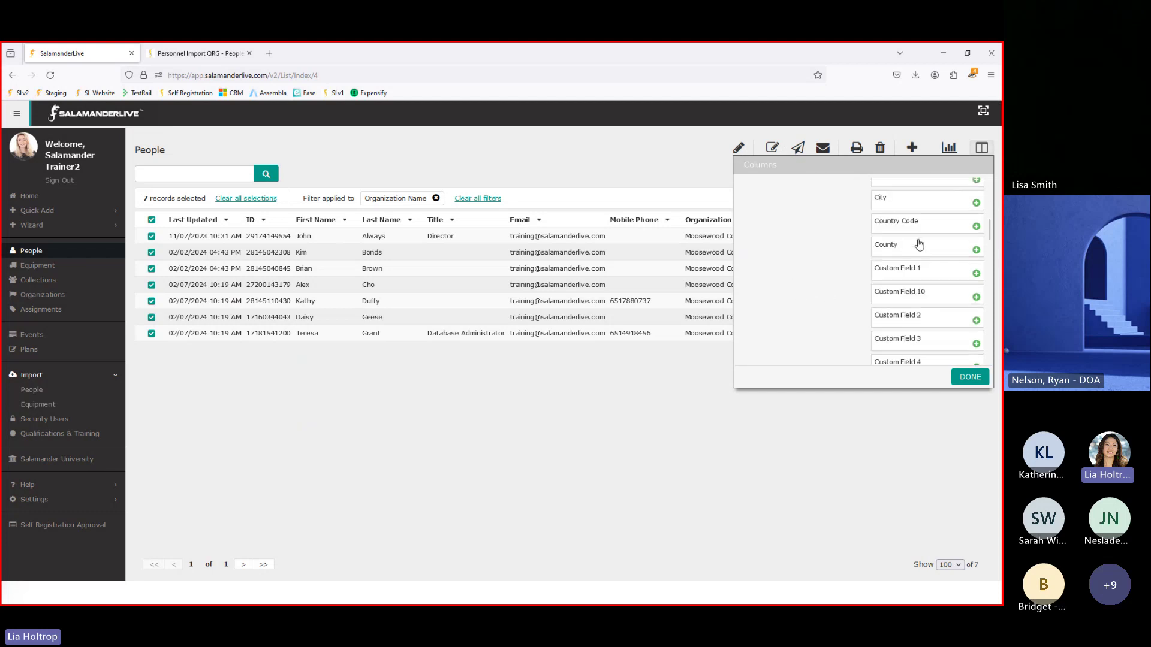
pyautogui.scroll(-3, 919, 242)
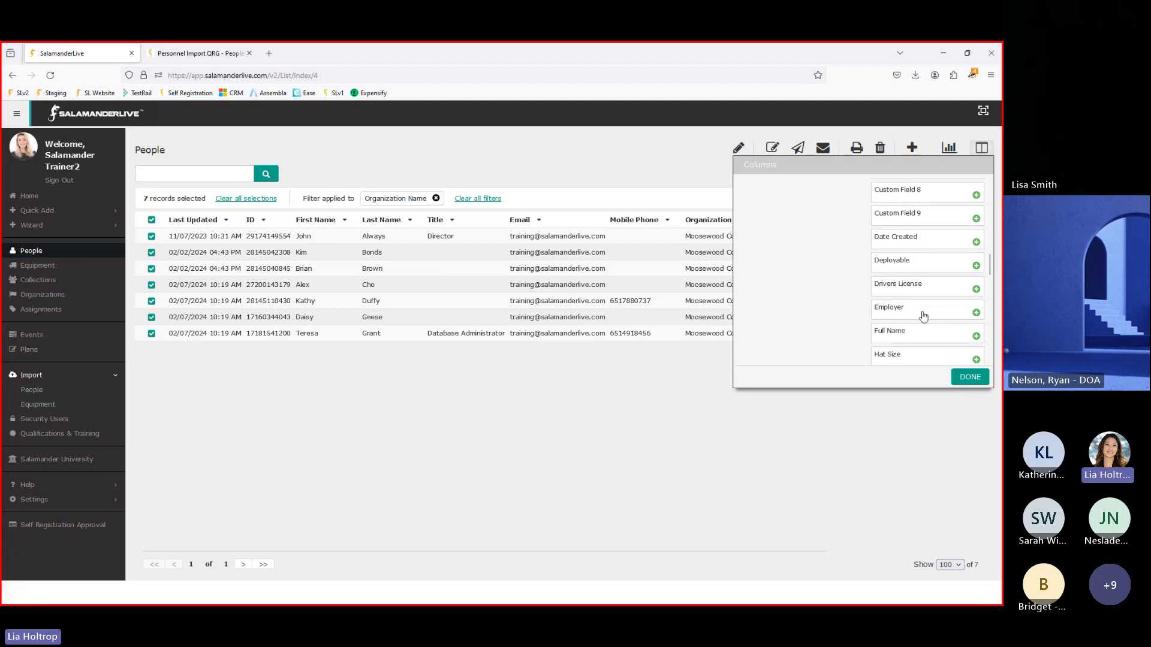
pyautogui.scroll(10, 817, 313)
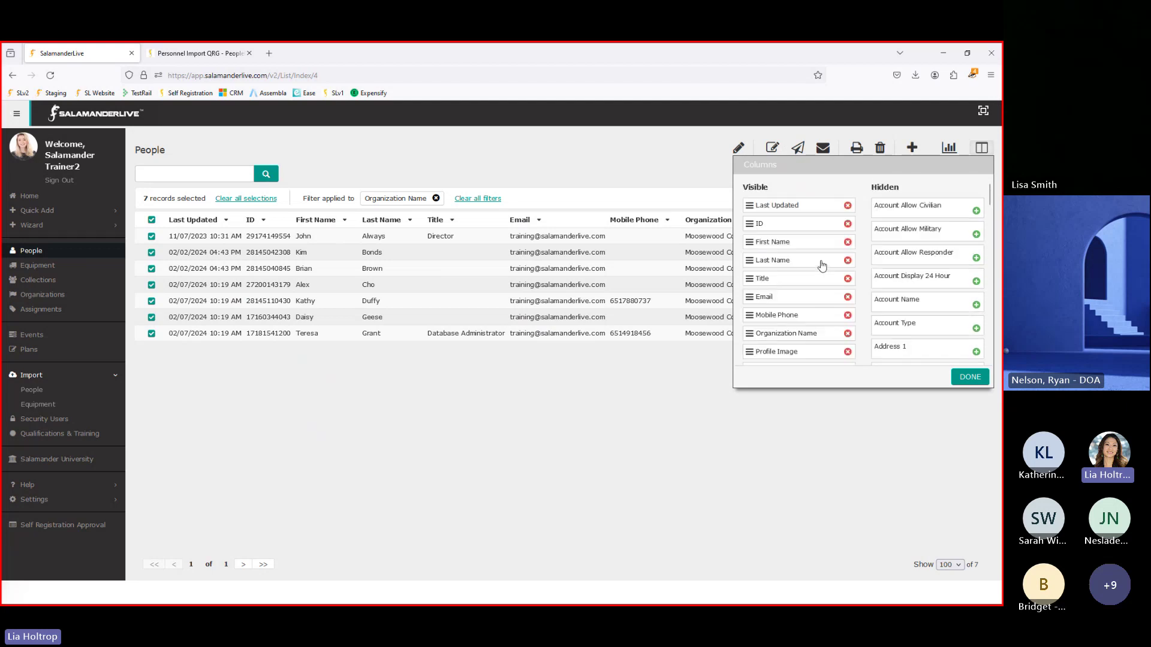
pyautogui.moveTo(782, 353)
pyautogui.mouseDown()
pyautogui.moveTo(781, 252)
pyautogui.moveTo(783, 335)
pyautogui.mouseUp()
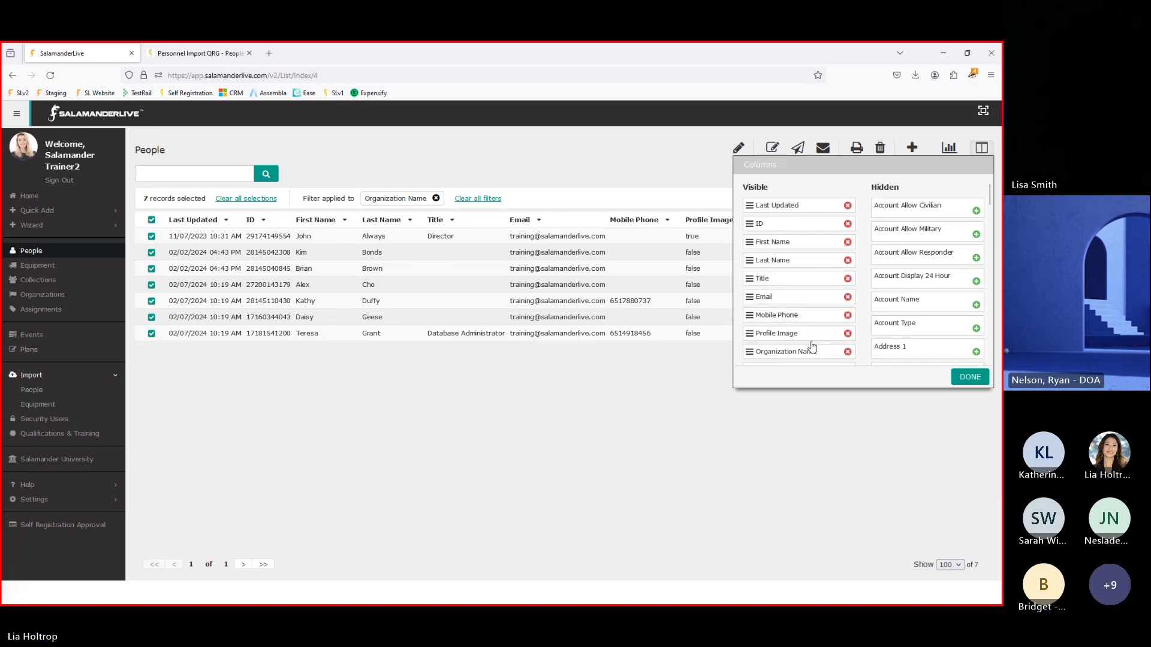
pyautogui.click(963, 376)
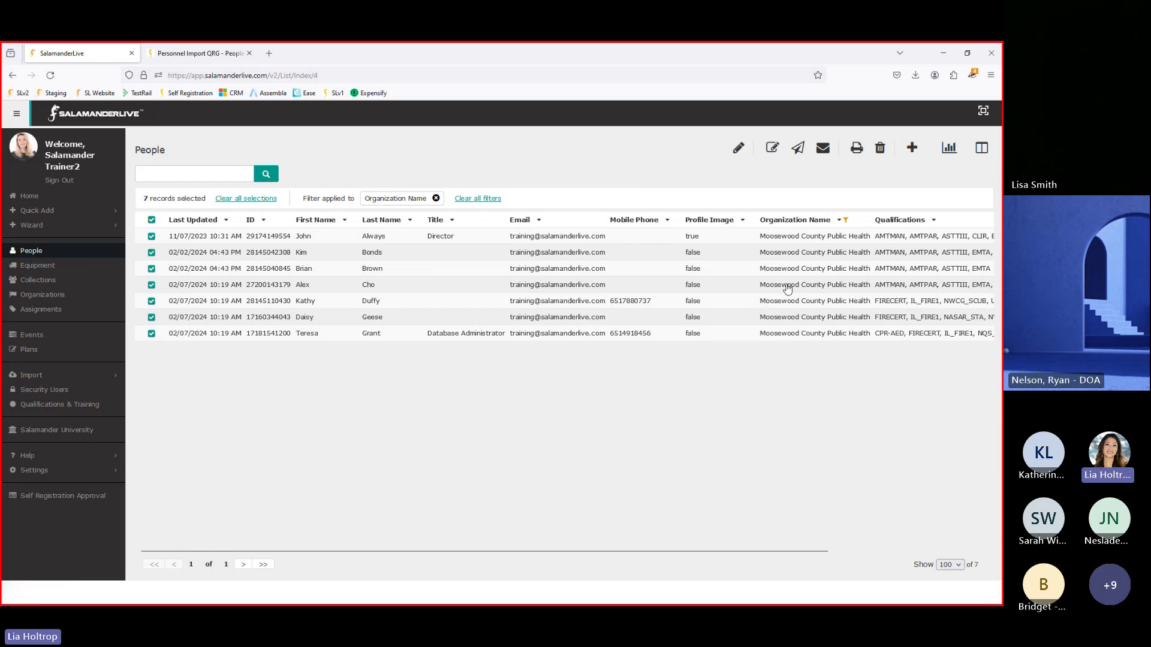
# Start printing the selected people records and choose the R_Card_Health_and_Medical_No Med design
pyautogui.click(859, 155)
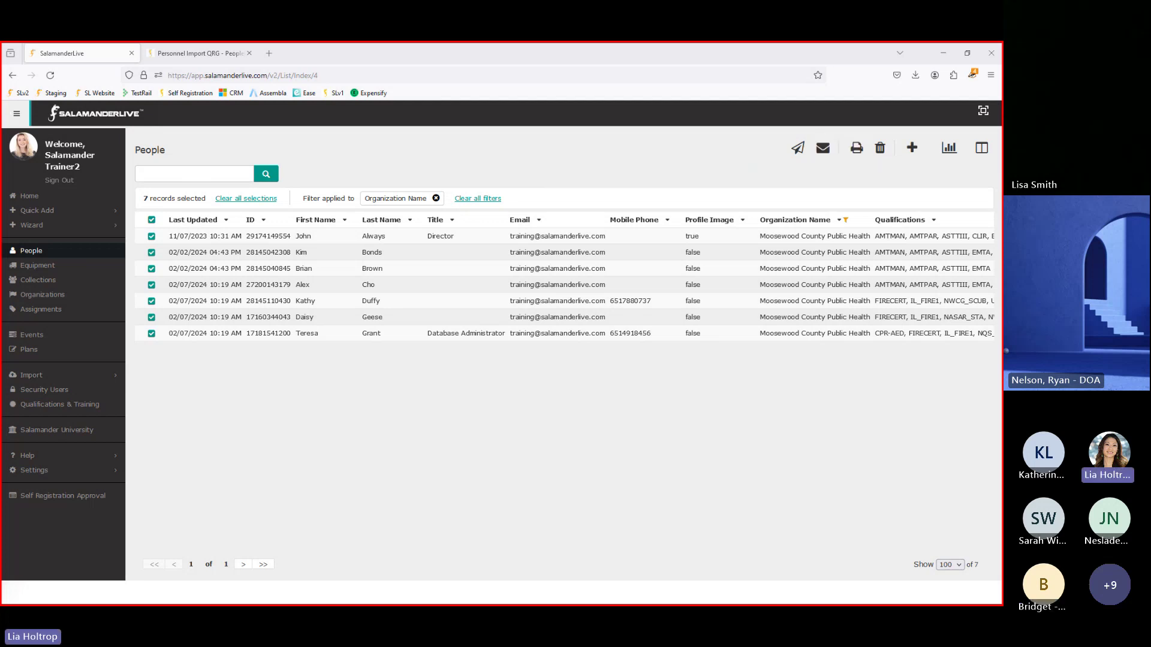
pyautogui.moveTo(444, 330); pyautogui.dragTo(577, 153)
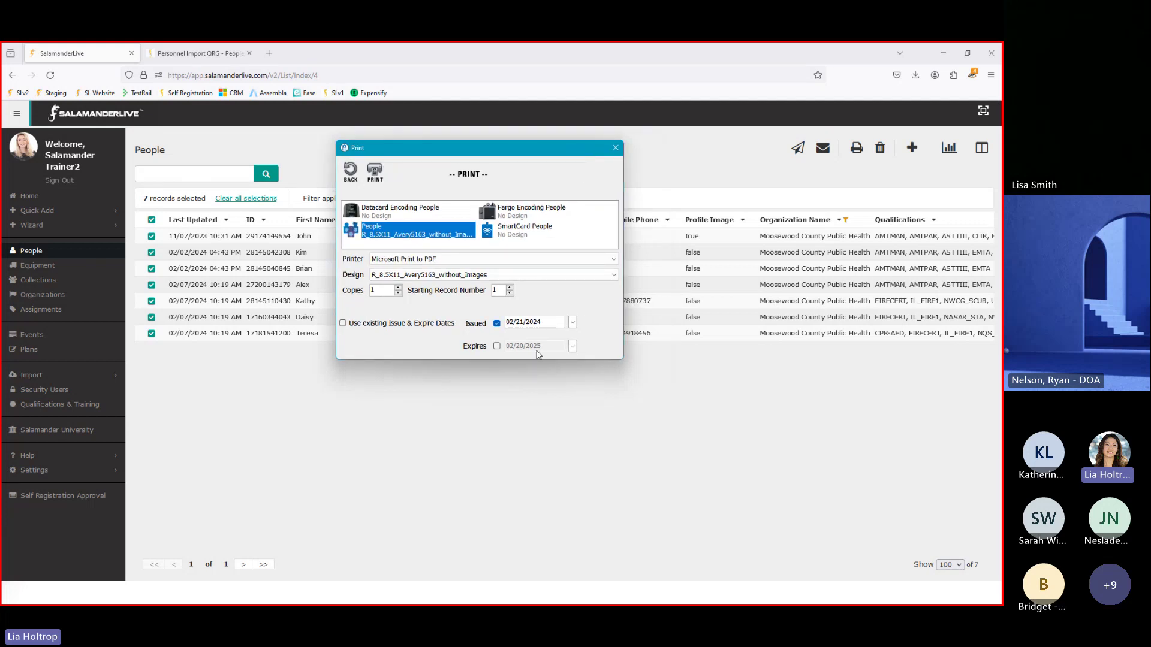
pyautogui.click(510, 276)
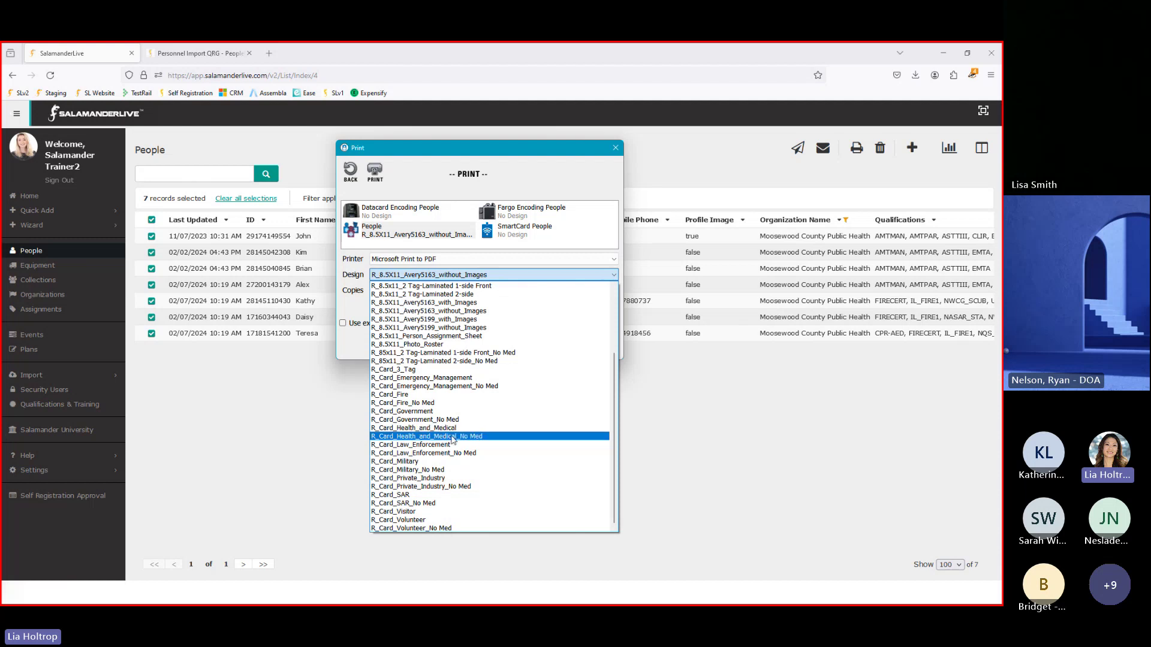
pyautogui.click(452, 438)
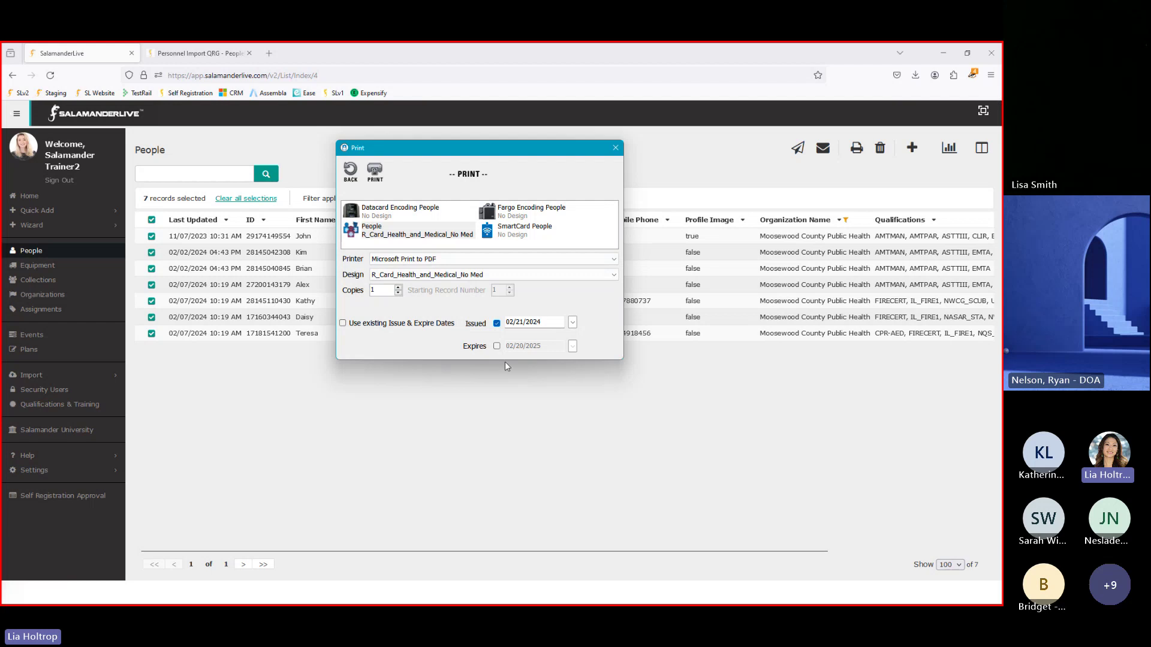
# Enable the Expires date with the last digit of its year changed to 9, print the cards and close the print window
pyautogui.click(497, 345)
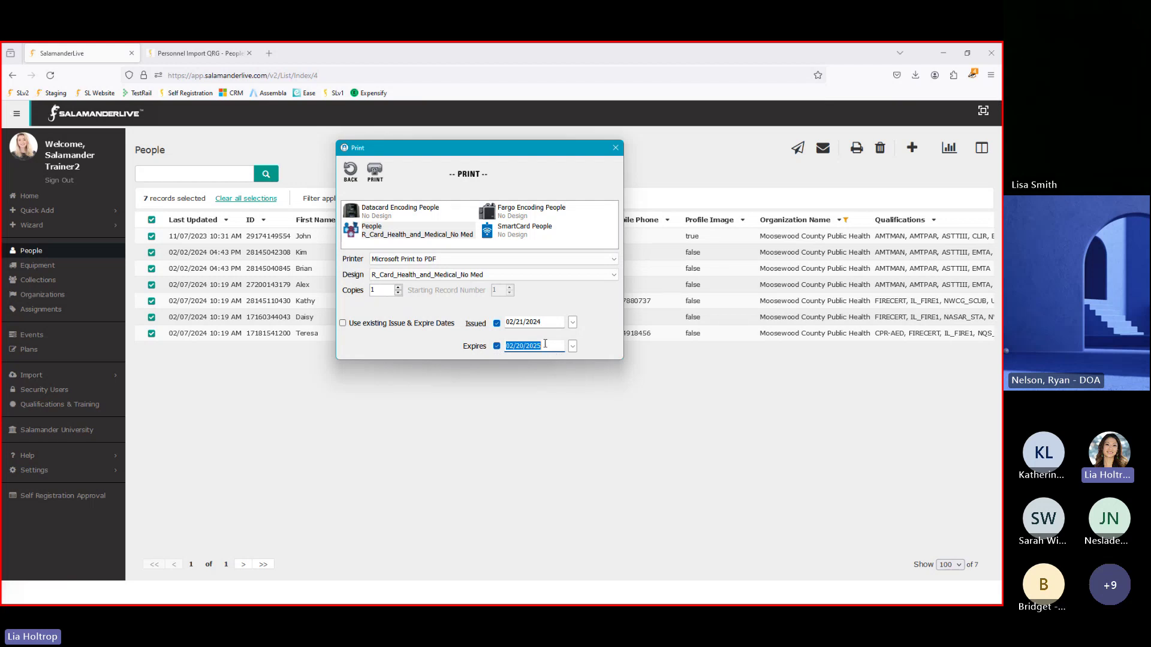
pyautogui.click(545, 343)
pyautogui.press('BackSpace')
pyautogui.write('9')
pyautogui.click(375, 172)
pyautogui.click(616, 148)
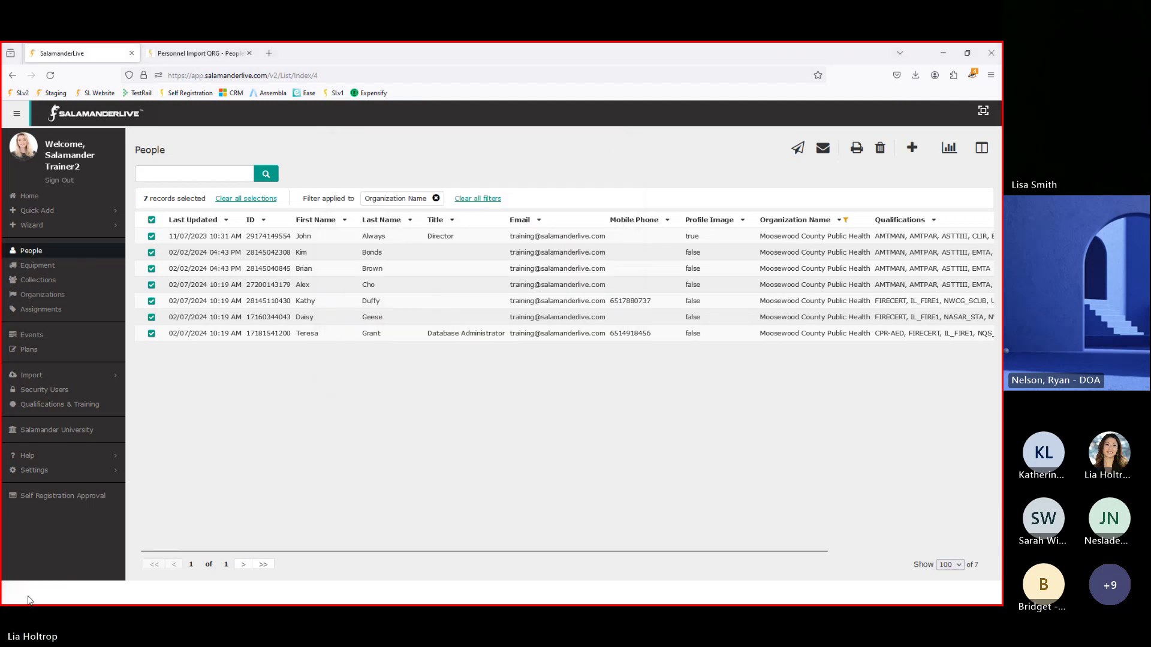
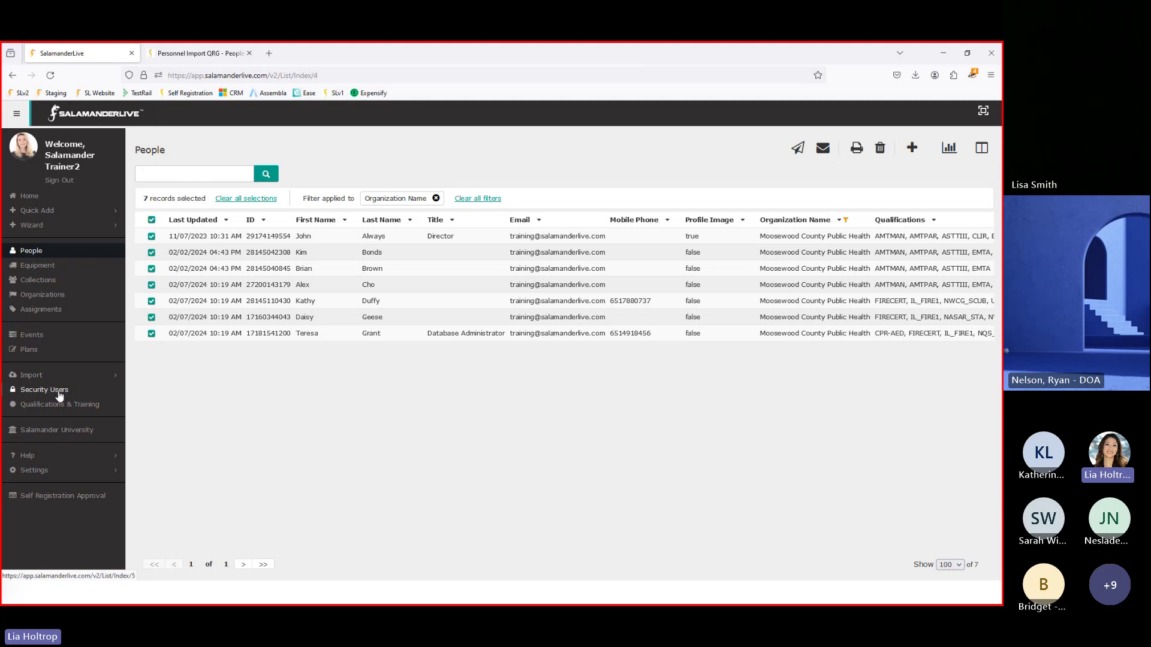
# Open the first Salamander trainer's account in Security Users and examine its assigned products, roles and the SalamanderLive product's individual licences
pyautogui.click(47, 393)
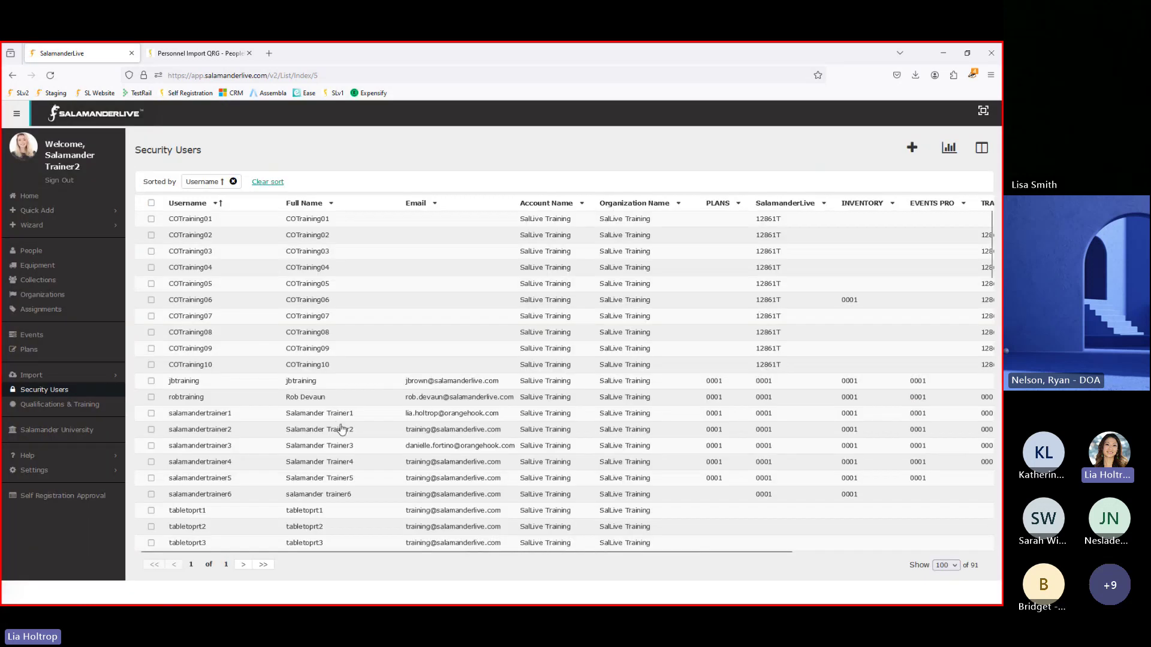
pyautogui.scroll(-3, 340, 429)
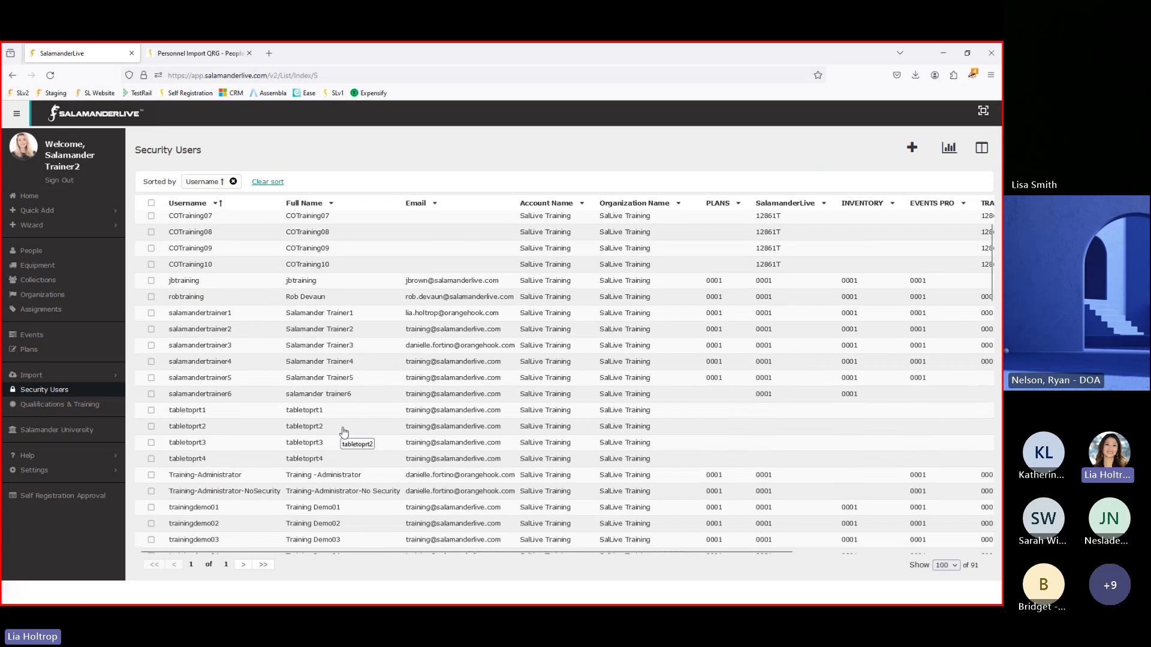
pyautogui.click(340, 316)
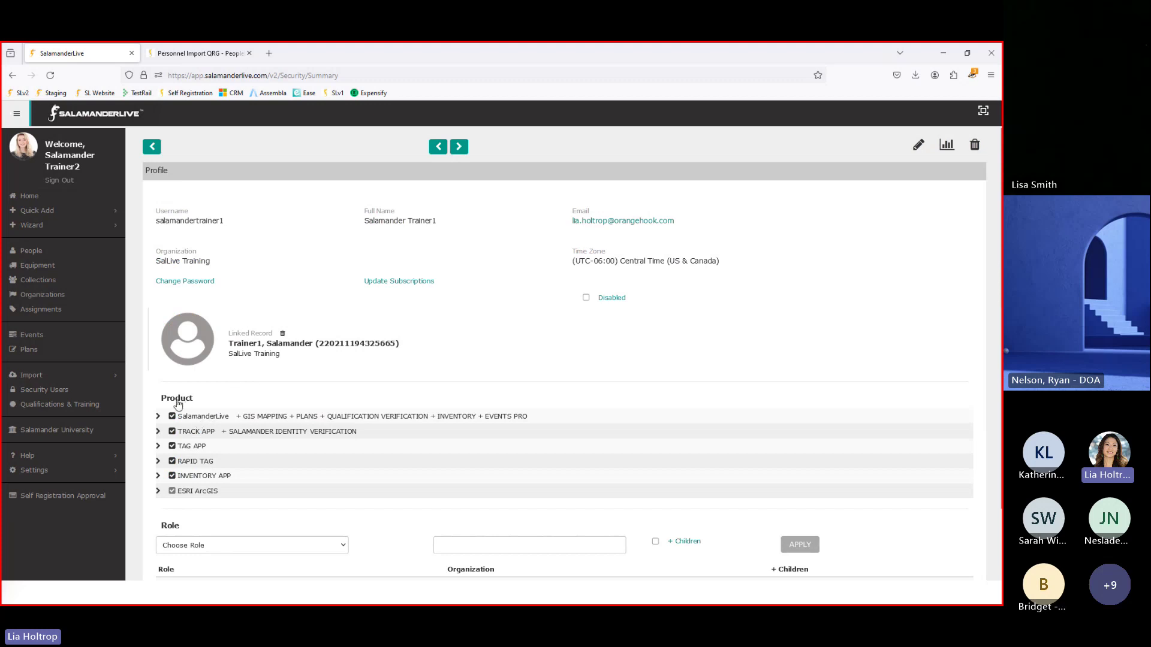
pyautogui.scroll(-2, 197, 405)
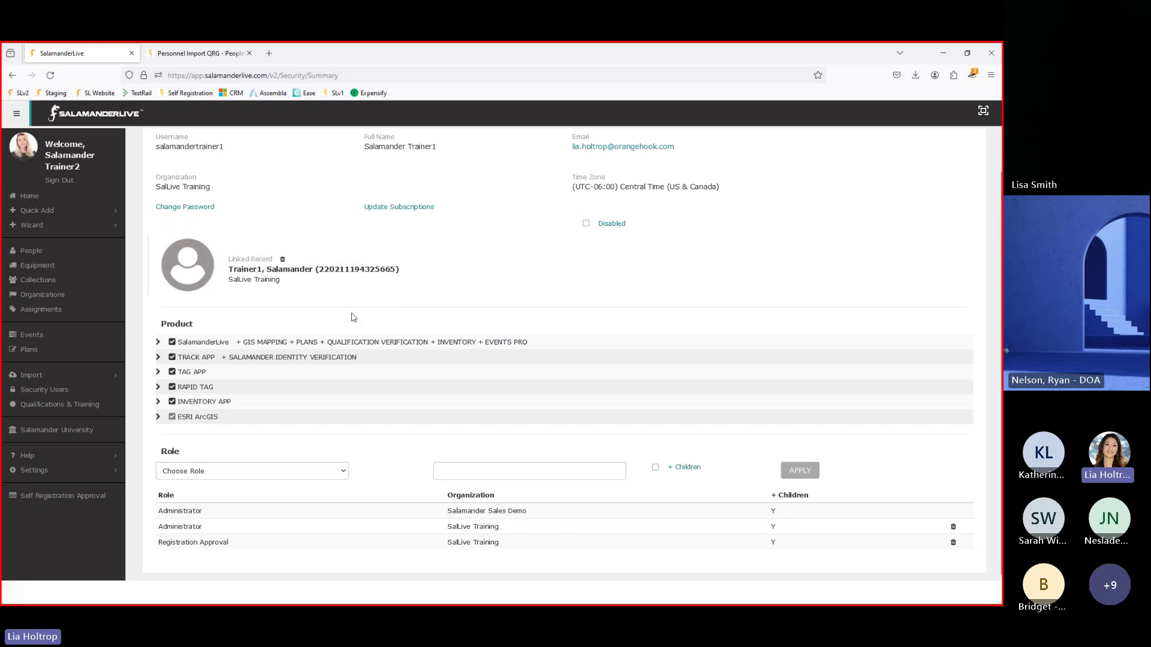
pyautogui.click(156, 344)
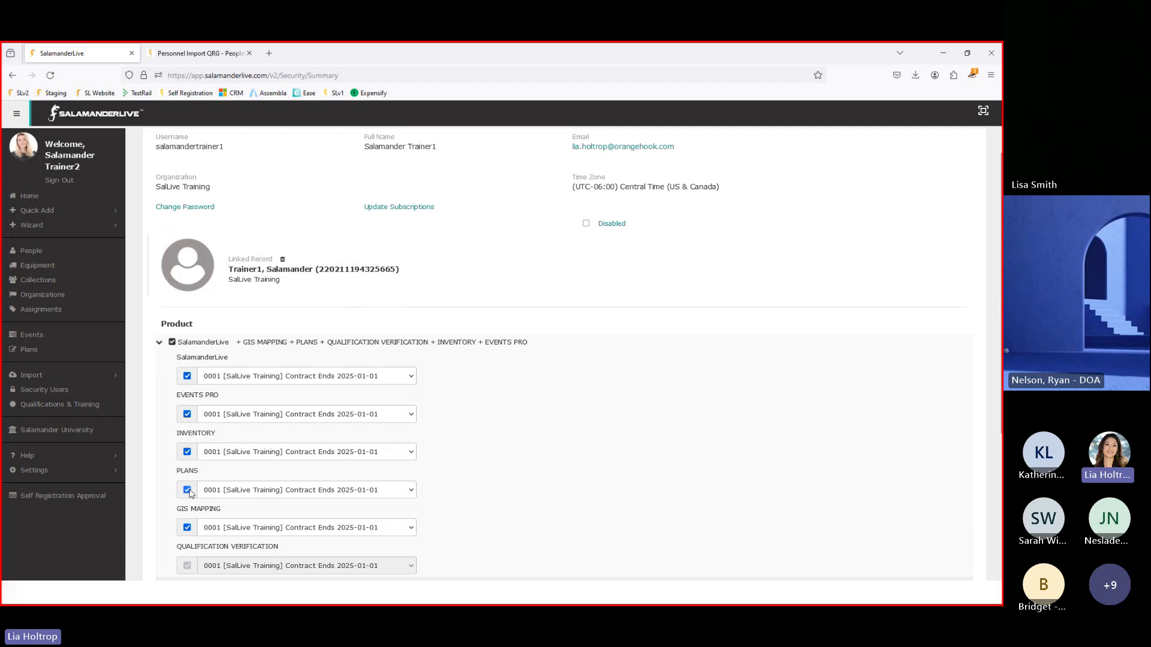
# Open the Plans list
pyautogui.click(30, 353)
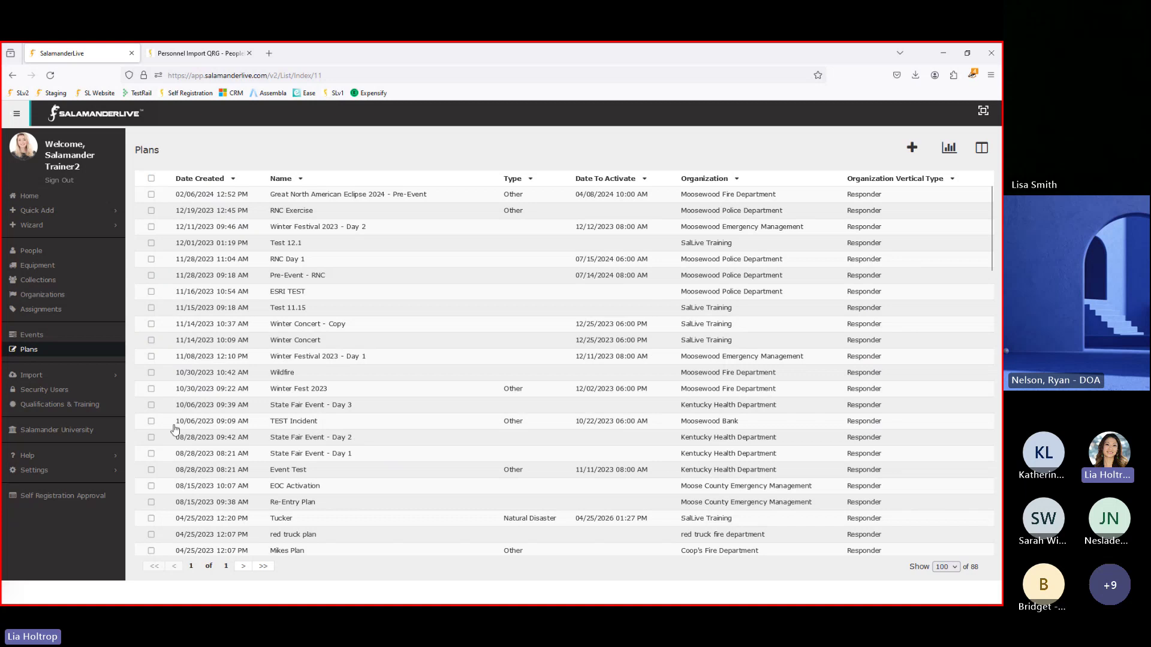
pyautogui.click(910, 147)
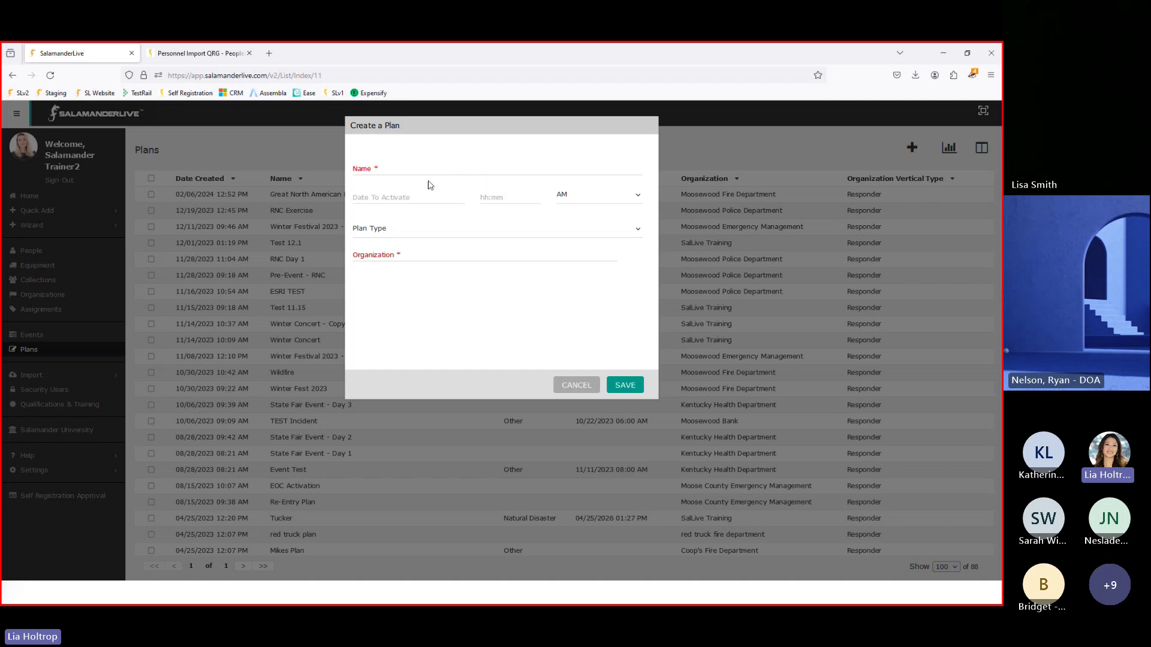
pyautogui.click(415, 252)
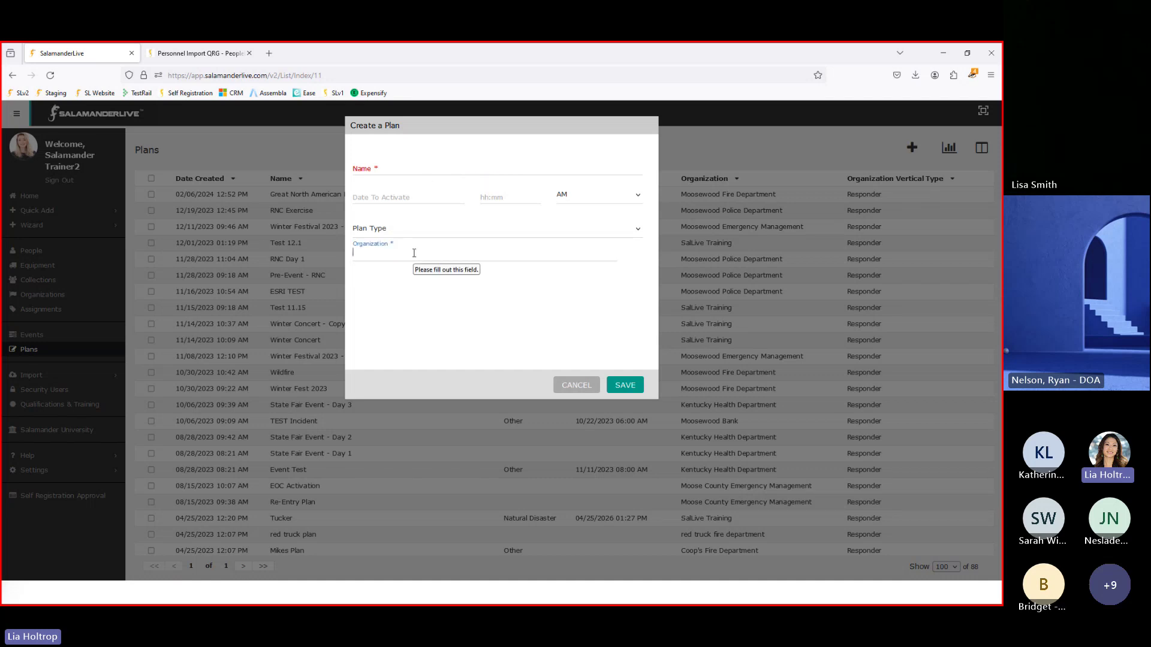
pyautogui.write('mo')
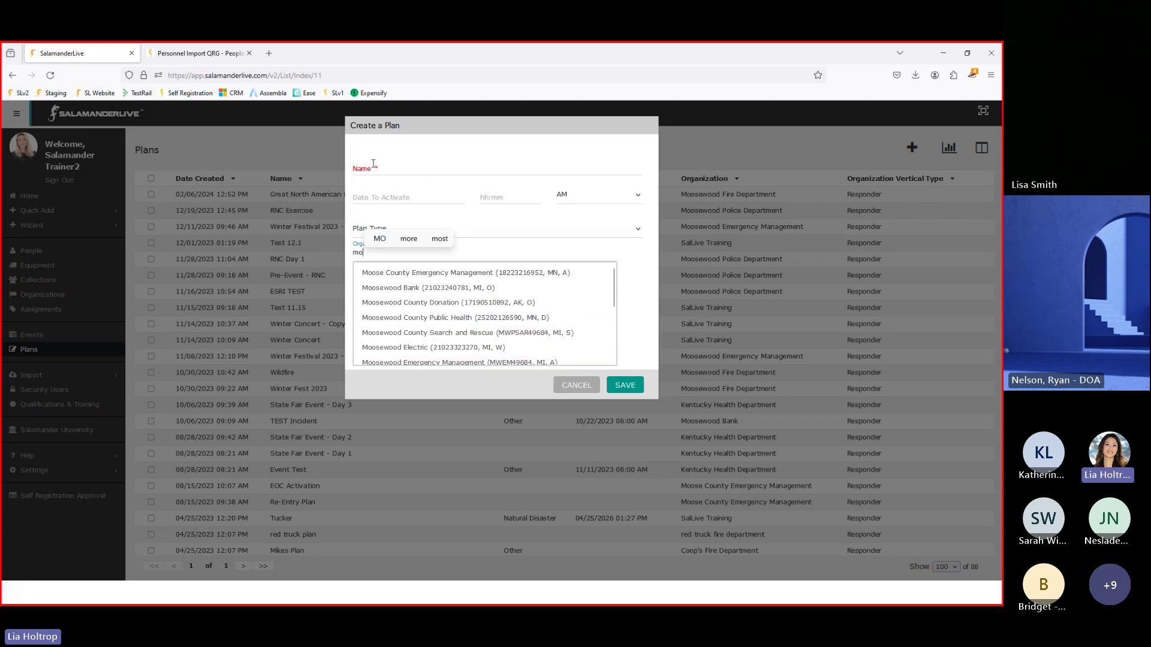
pyautogui.click(427, 169)
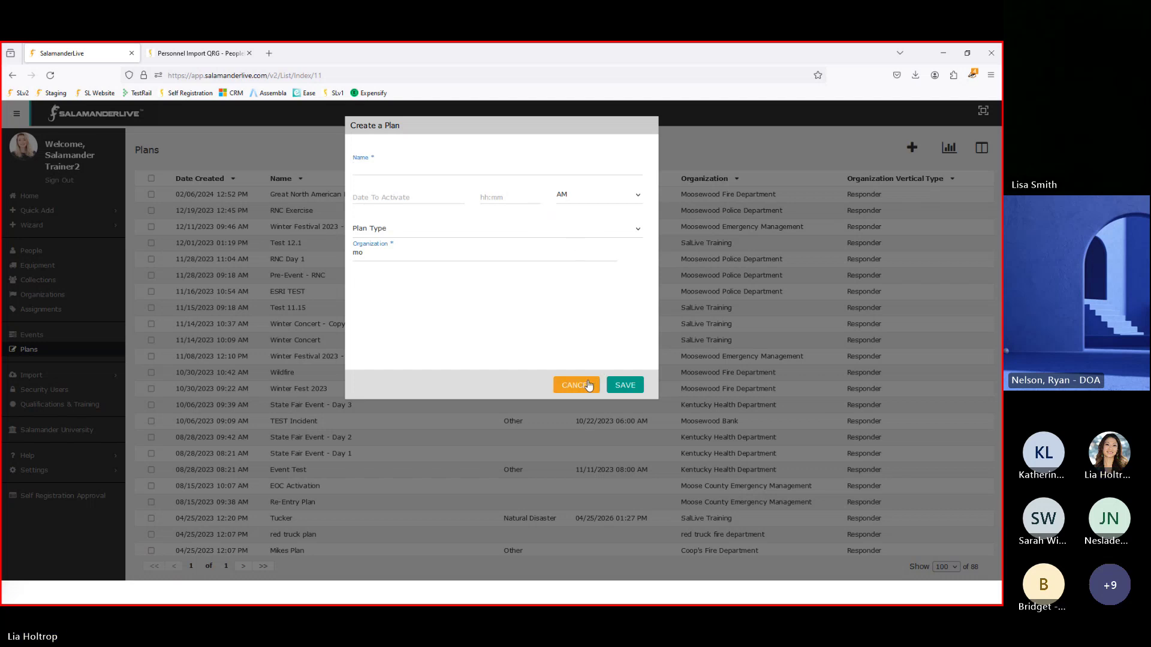
pyautogui.click(589, 384)
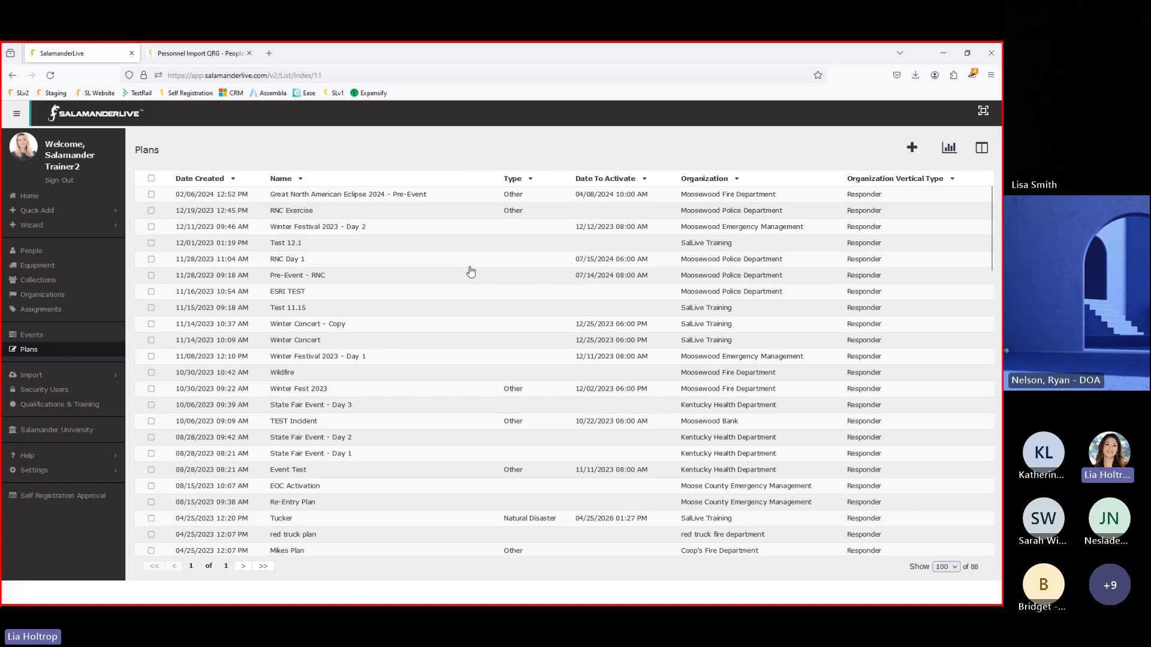
# Open the Great North American Eclipse 2024 - Pre-Event plan and review its editable details and the downloadable ICS forms
pyautogui.click(358, 199)
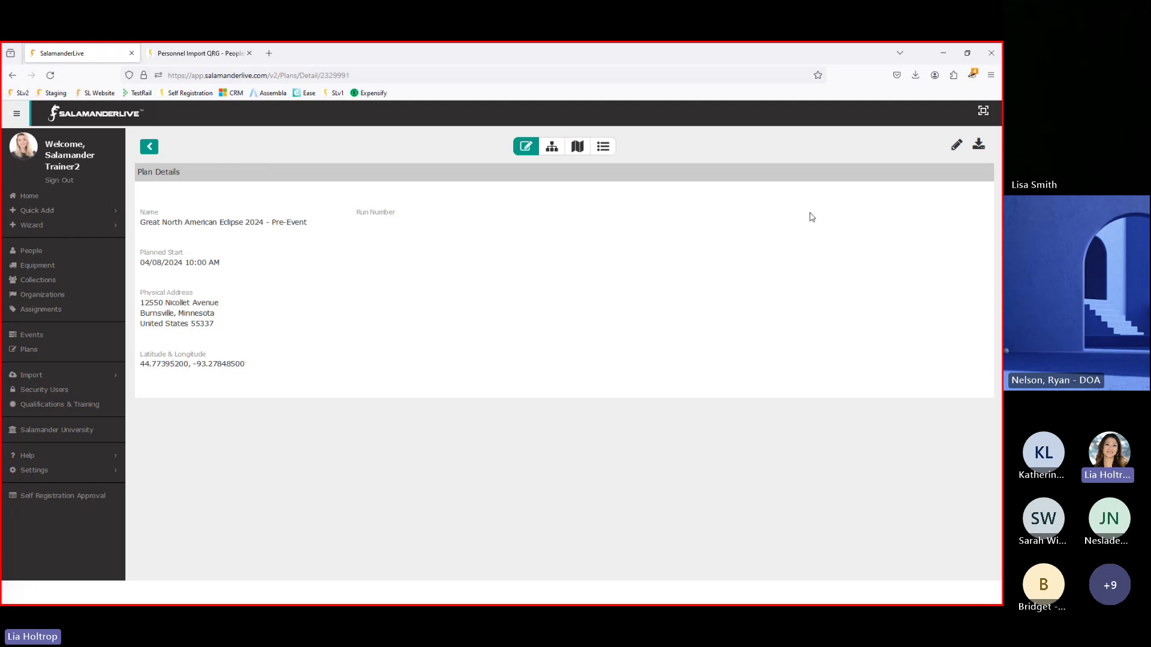
pyautogui.click(955, 148)
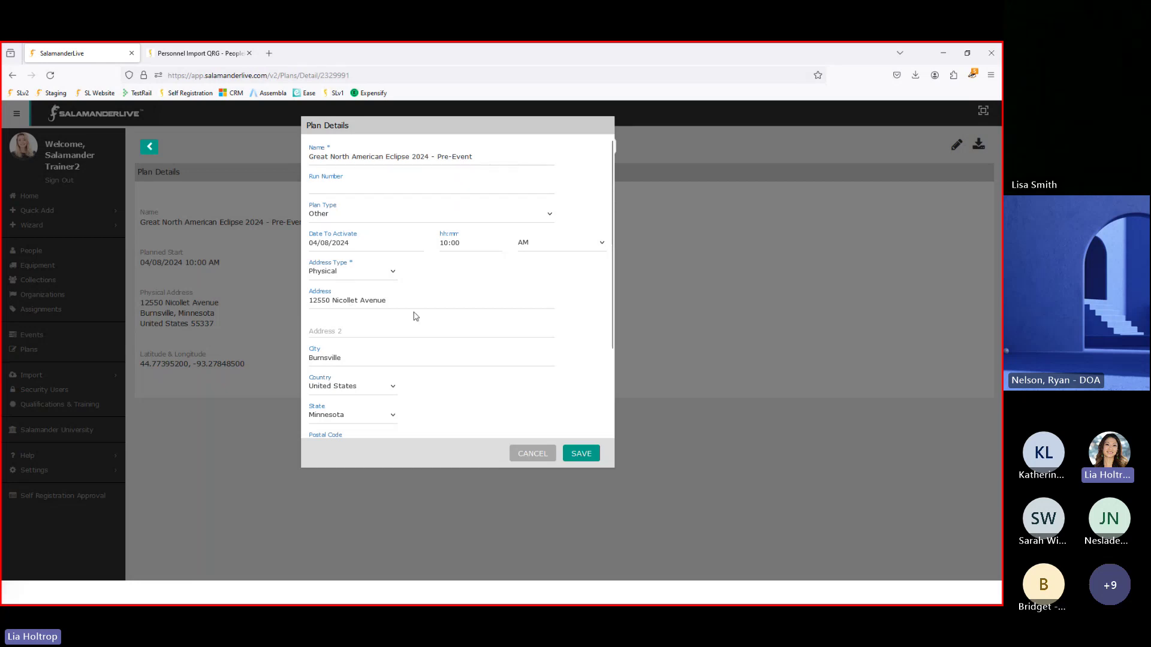
pyautogui.scroll(-3, 390, 321)
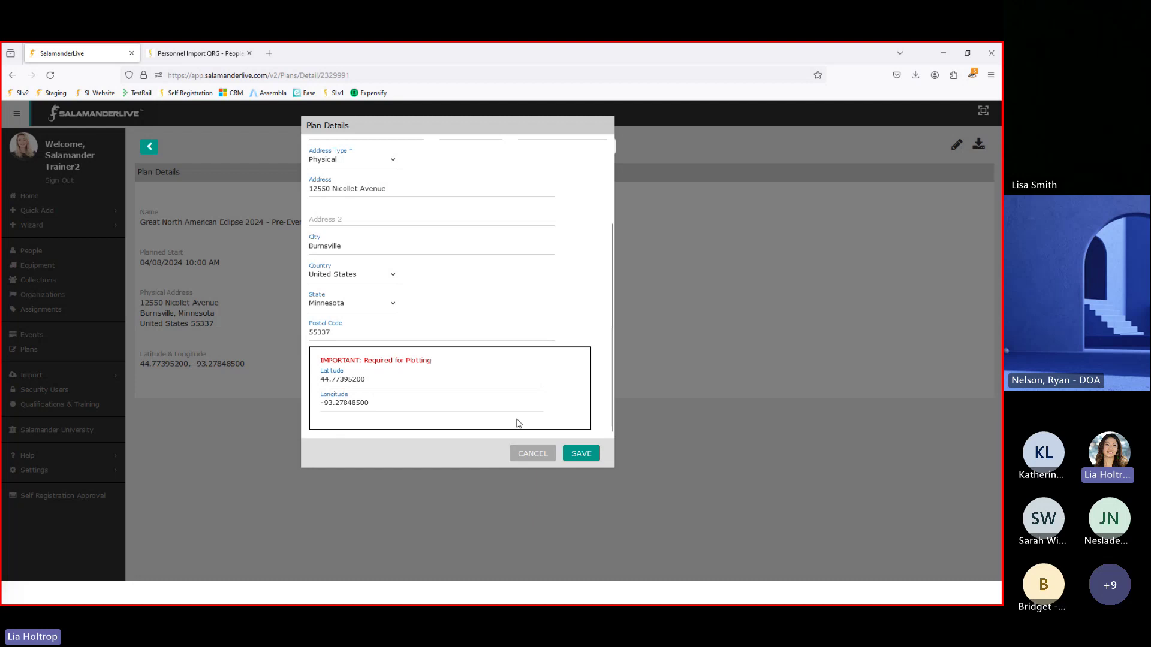
pyautogui.click(546, 460)
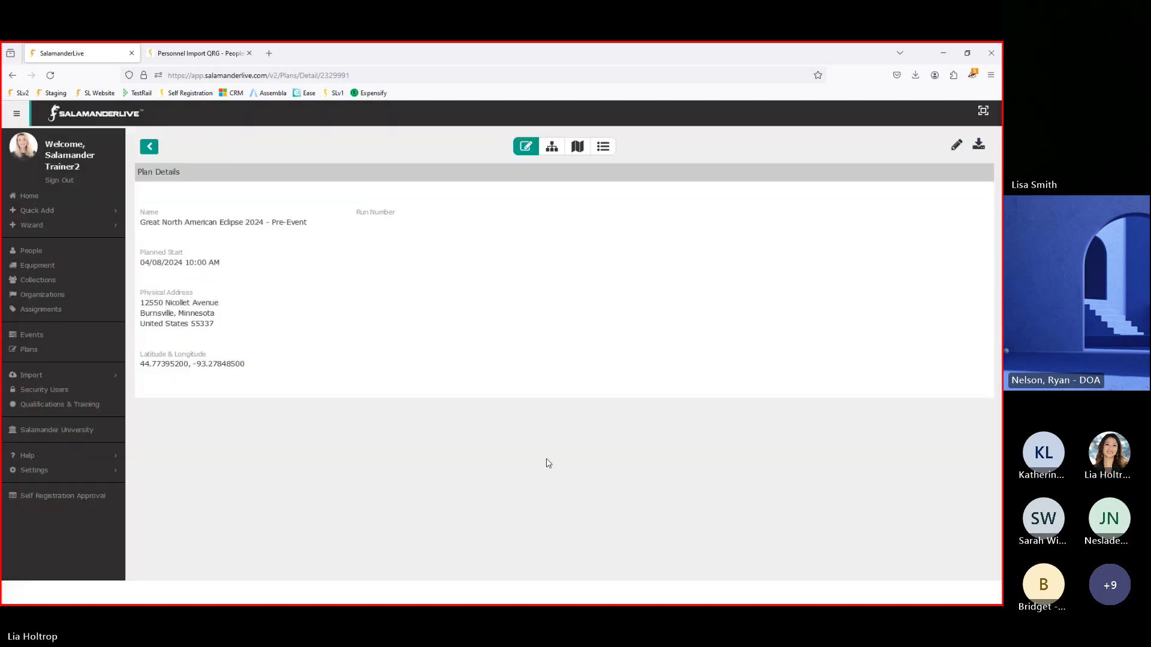
pyautogui.click(979, 146)
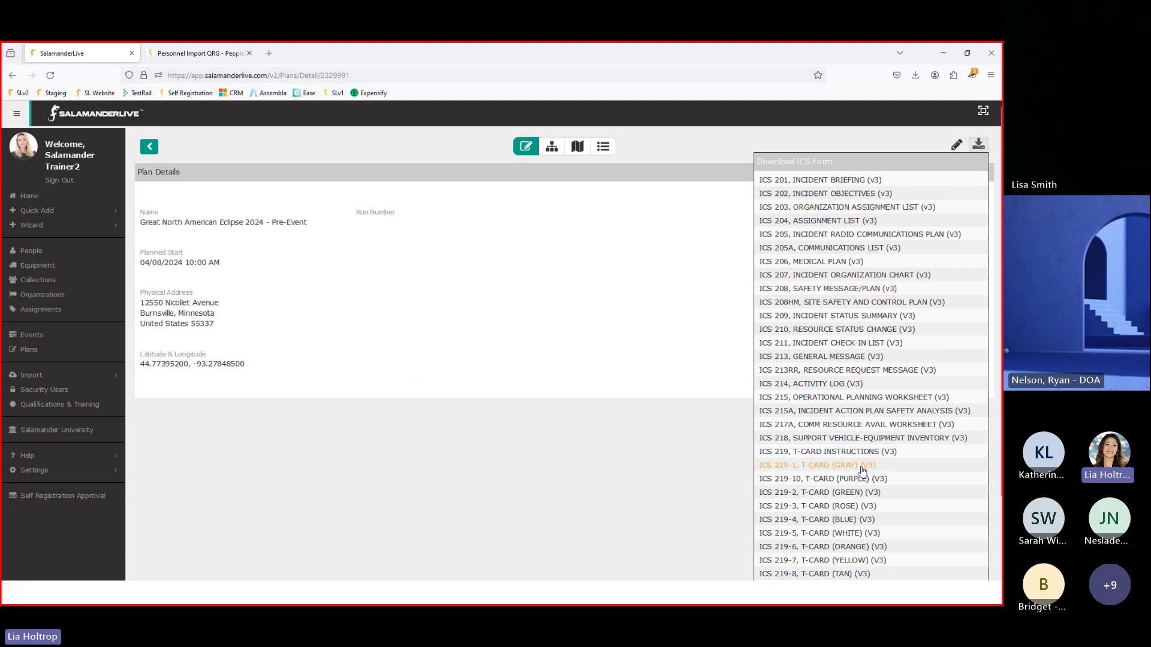
pyautogui.click(480, 298)
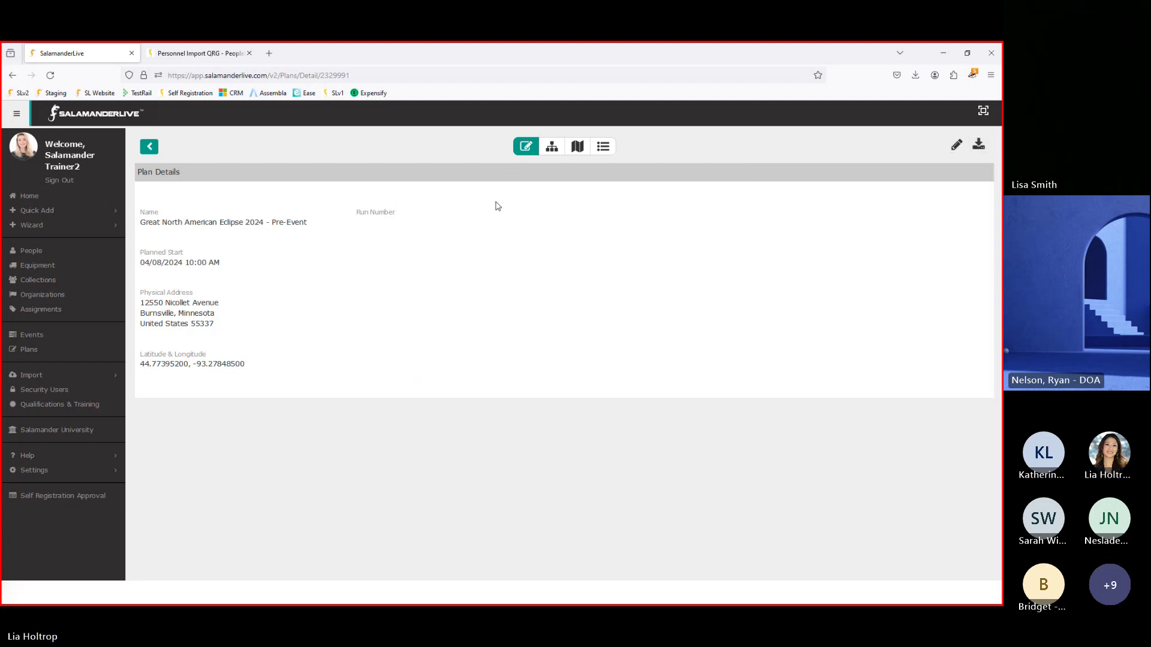
# Open the plan's organization chart and start adding assignments beneath Logistics, accepting the plan hints
pyautogui.click(551, 150)
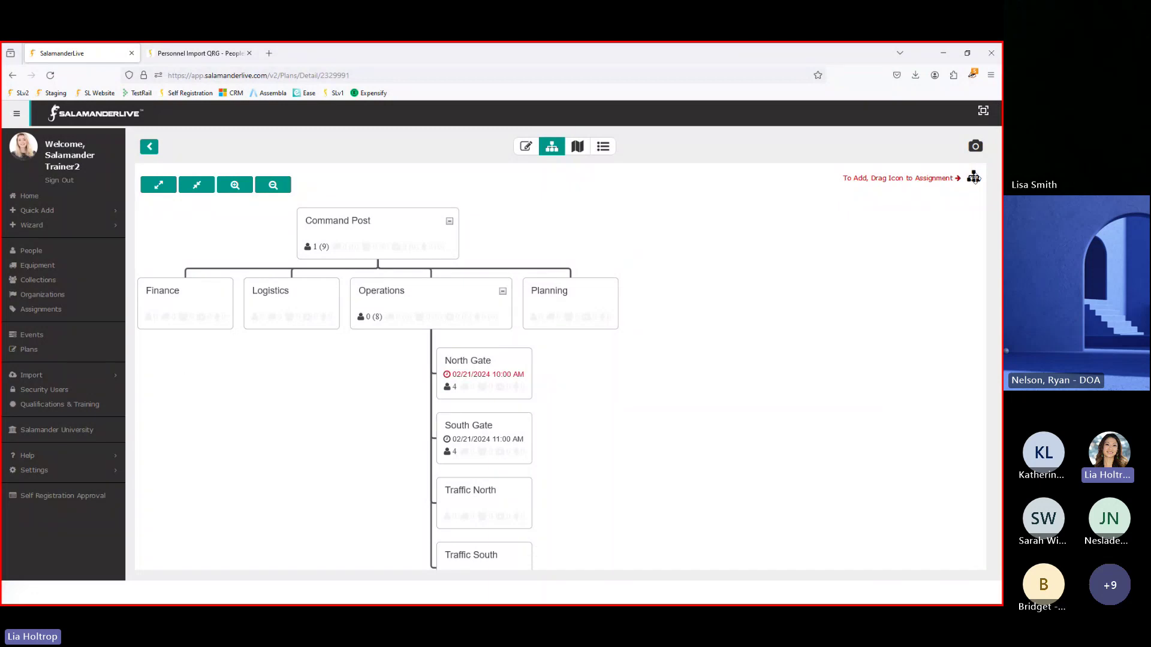
pyautogui.moveTo(972, 177); pyautogui.dragTo(720, 290)
pyautogui.moveTo(689, 250); pyautogui.dragTo(282, 297)
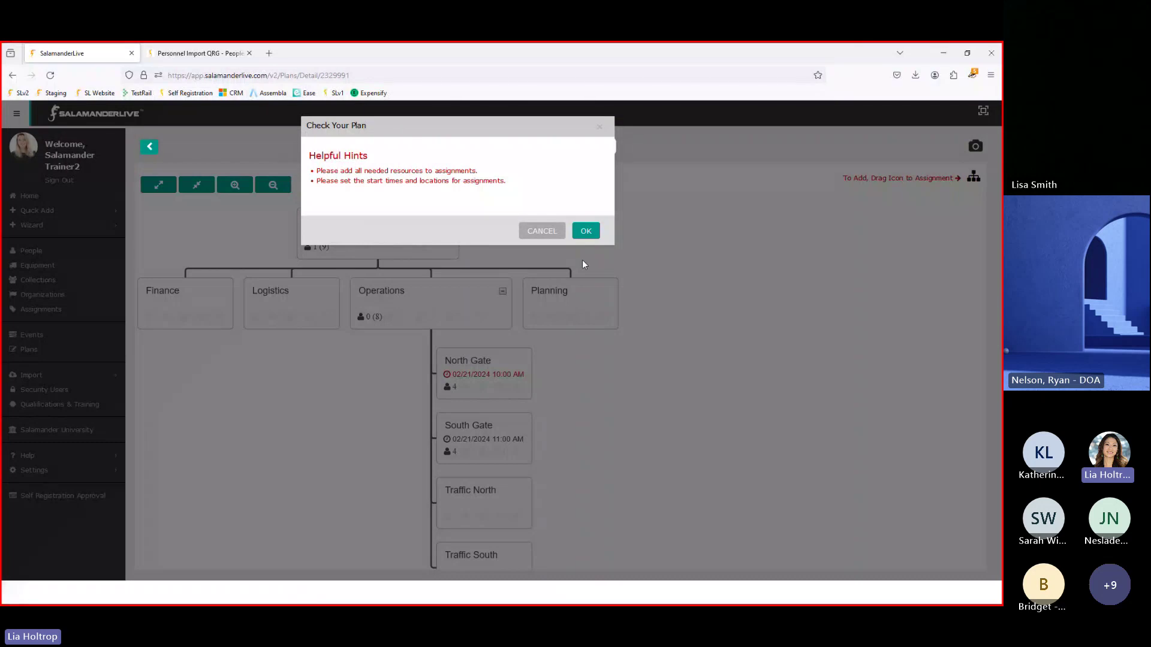
pyautogui.click(586, 230)
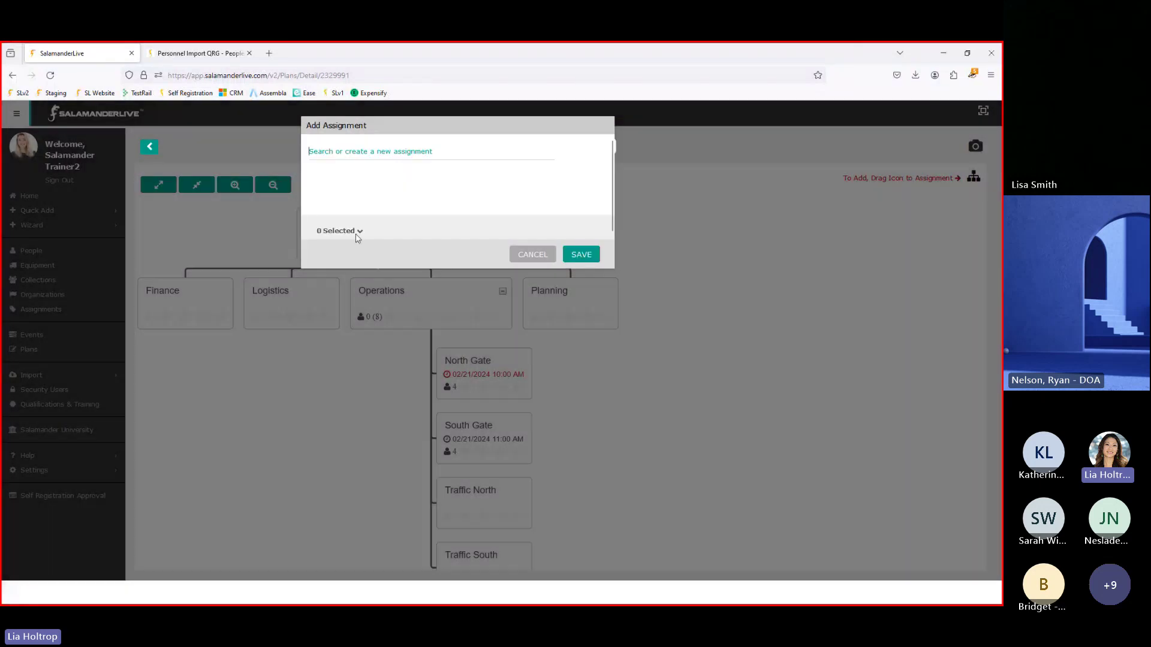
pyautogui.click(339, 153)
pyautogui.write('in')
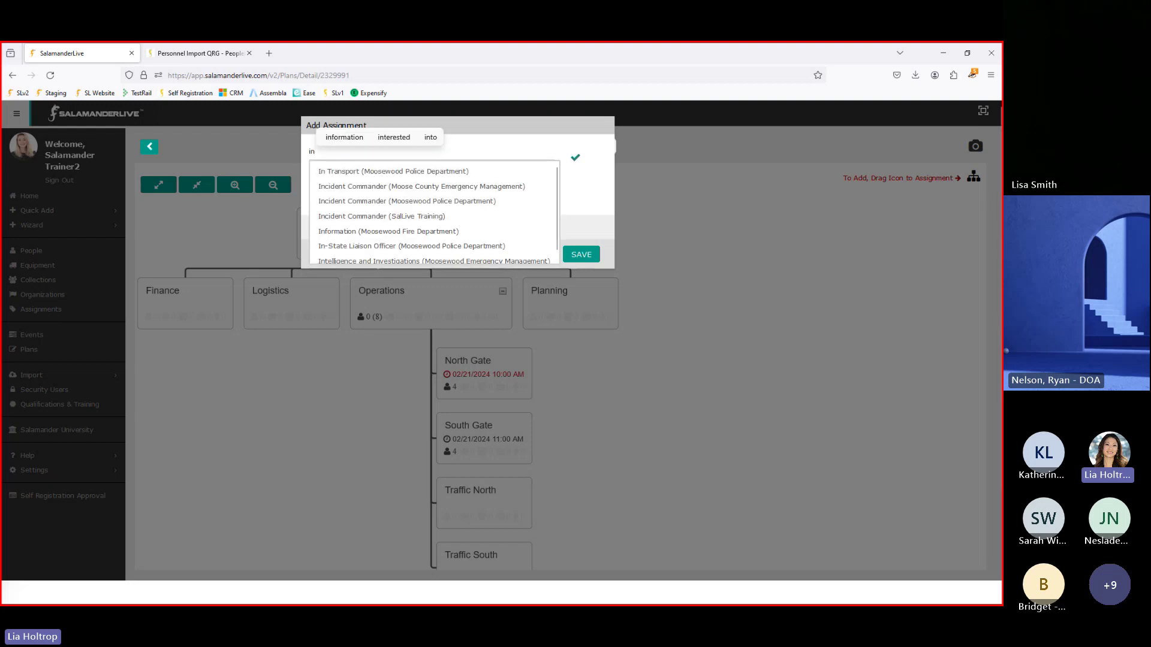
pyautogui.scroll(-1, 431, 228)
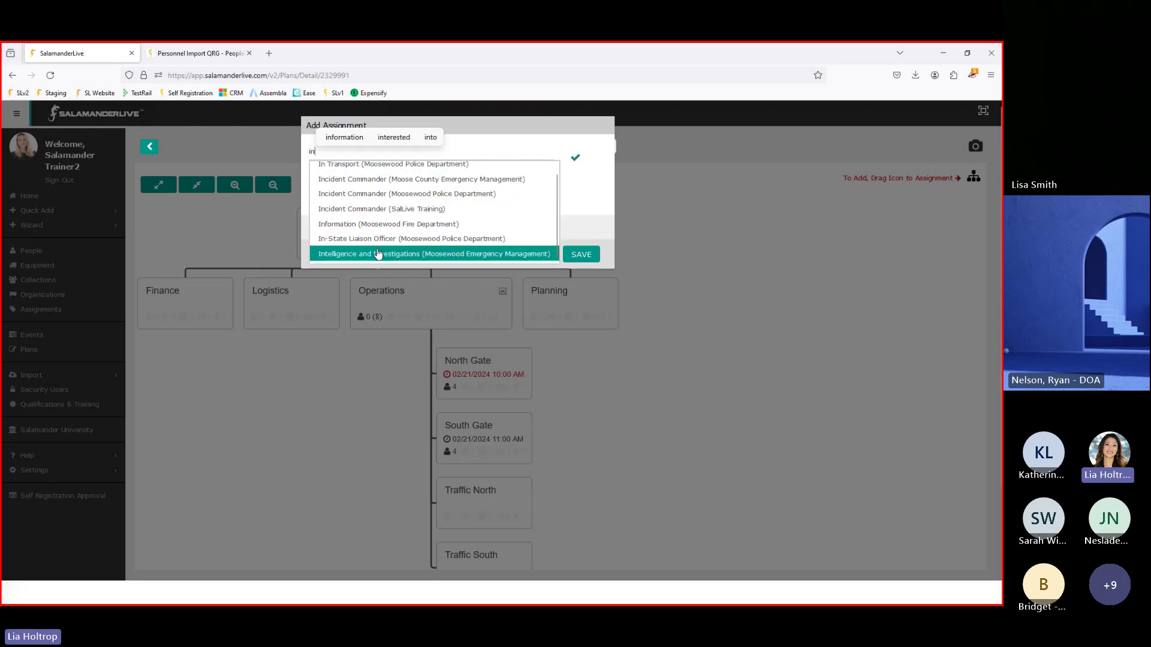
pyautogui.scroll(1, 354, 203)
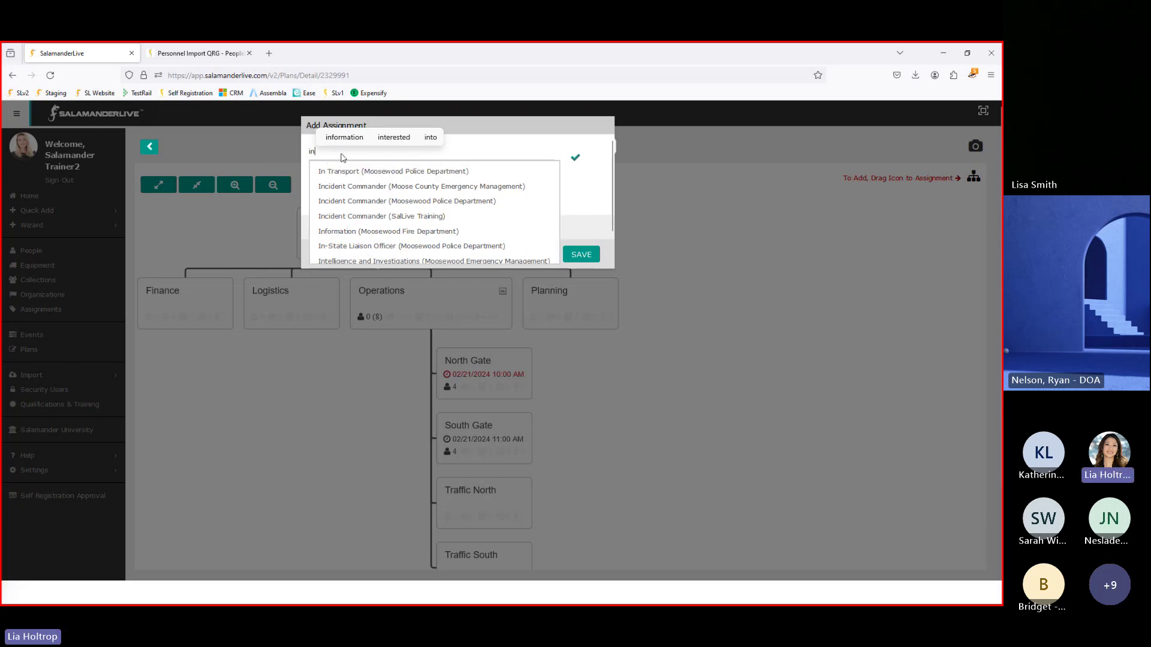
pyautogui.press('BackSpace')
pyautogui.press('BackSpace')
# Select the existing assignments Logistics Runner Equipment and Logistics Runner Food and save them under Logistics
pyautogui.write('L')
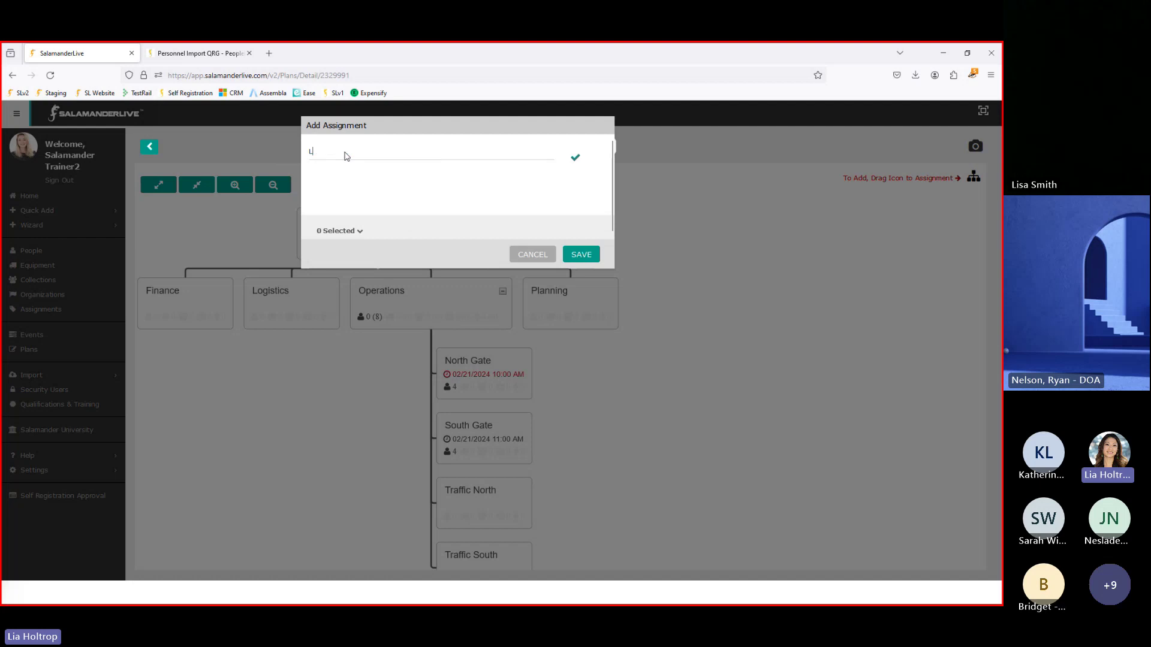
pyautogui.write('ogistics')
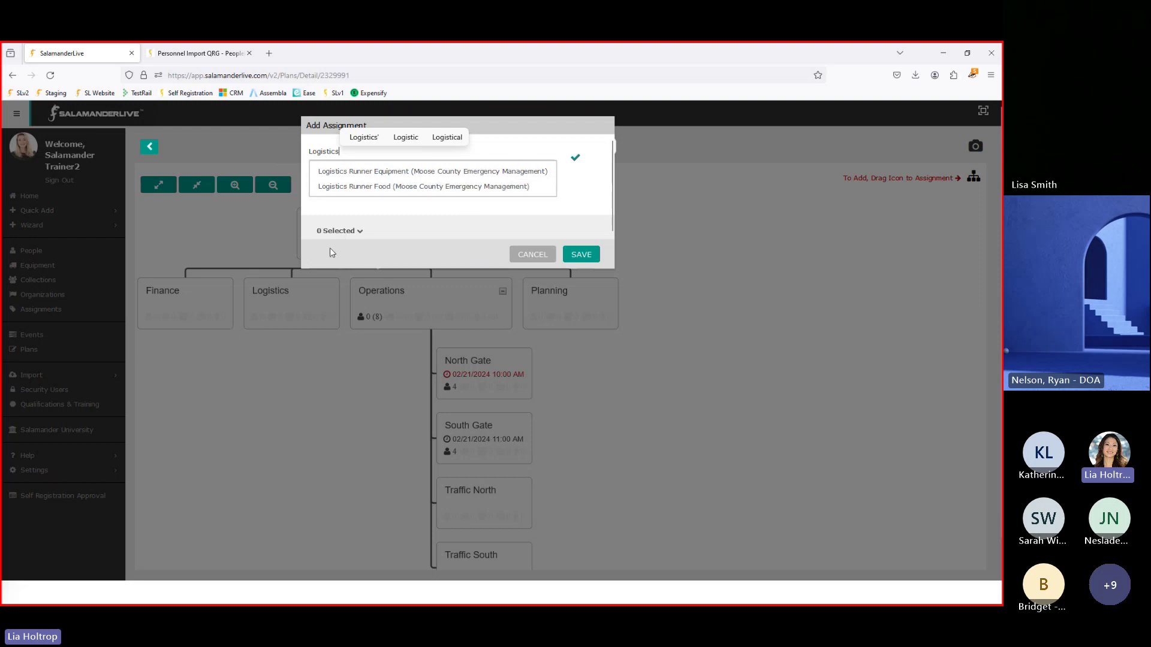
pyautogui.click(360, 174)
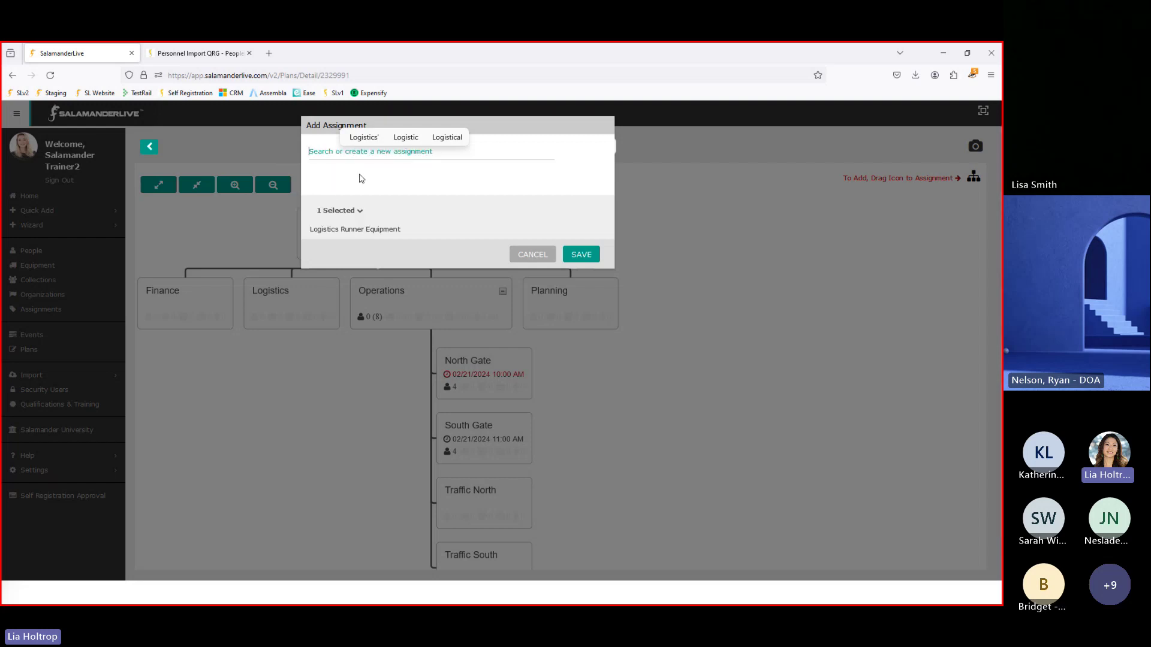
pyautogui.write('log')
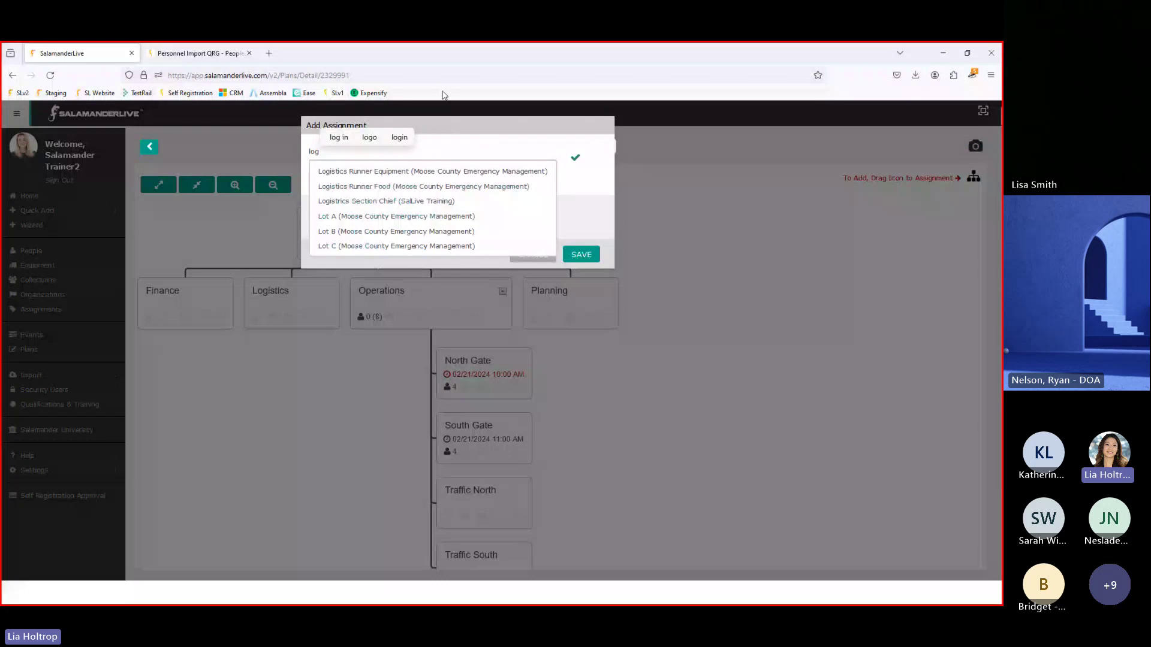
pyautogui.click(410, 187)
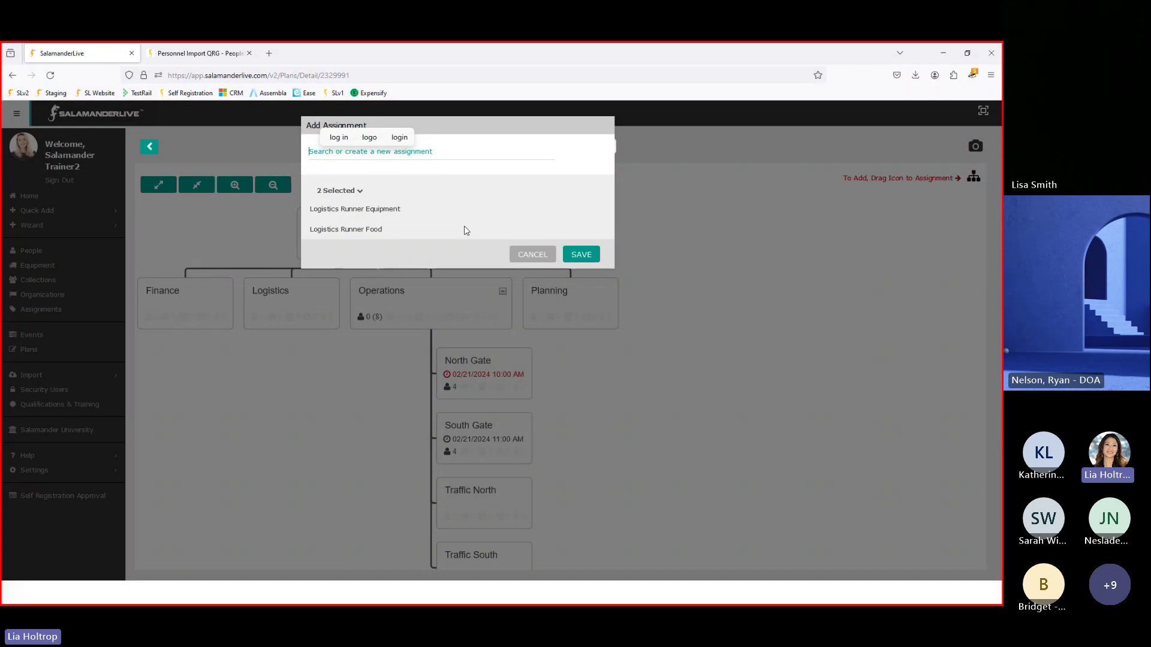
pyautogui.click(580, 254)
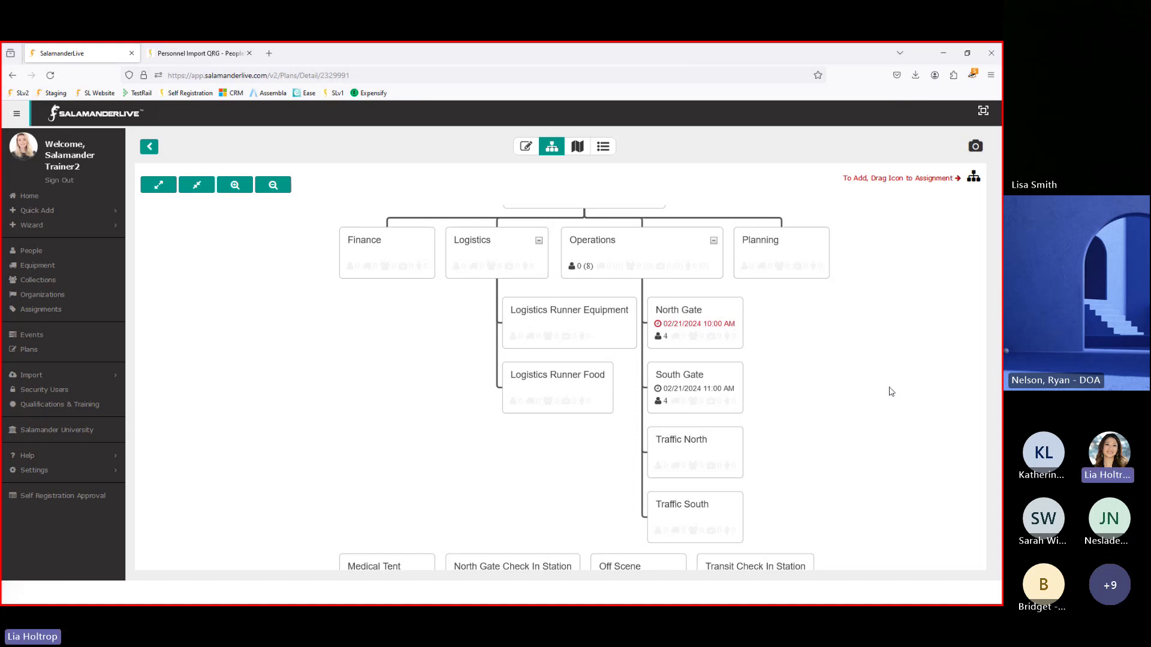
# Open the Traffic North assignment from the organization chart and review its editable details, including coordinates and assignment instructions, without changing them
pyautogui.moveTo(538, 567); pyautogui.dragTo(563, 546)
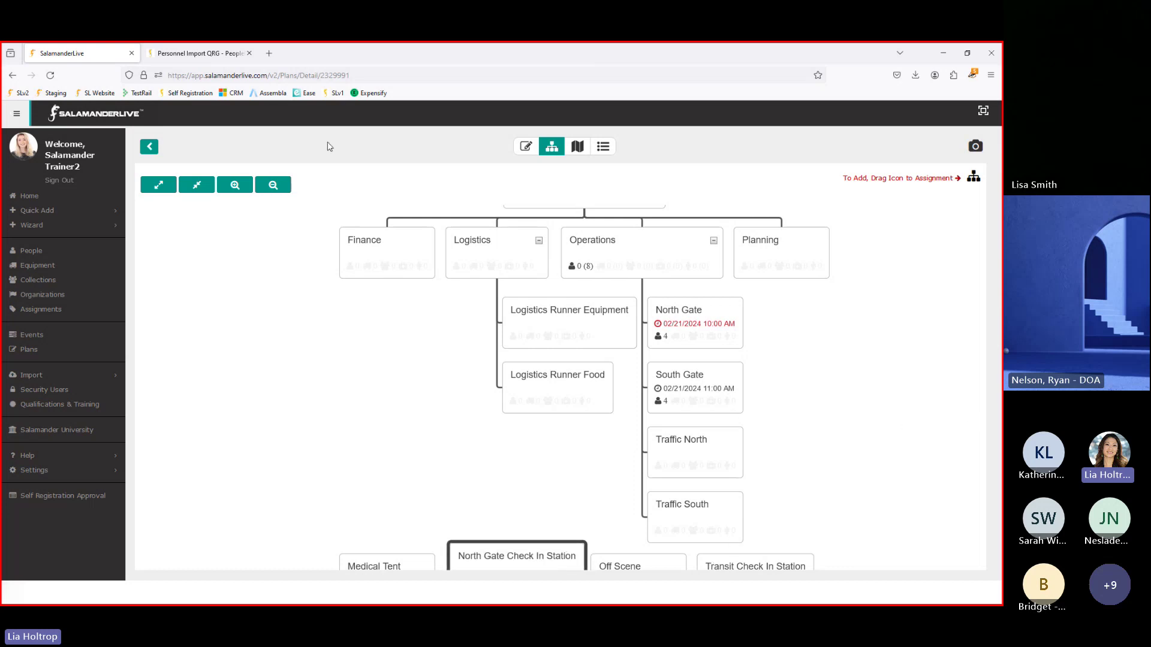
pyautogui.click(273, 185)
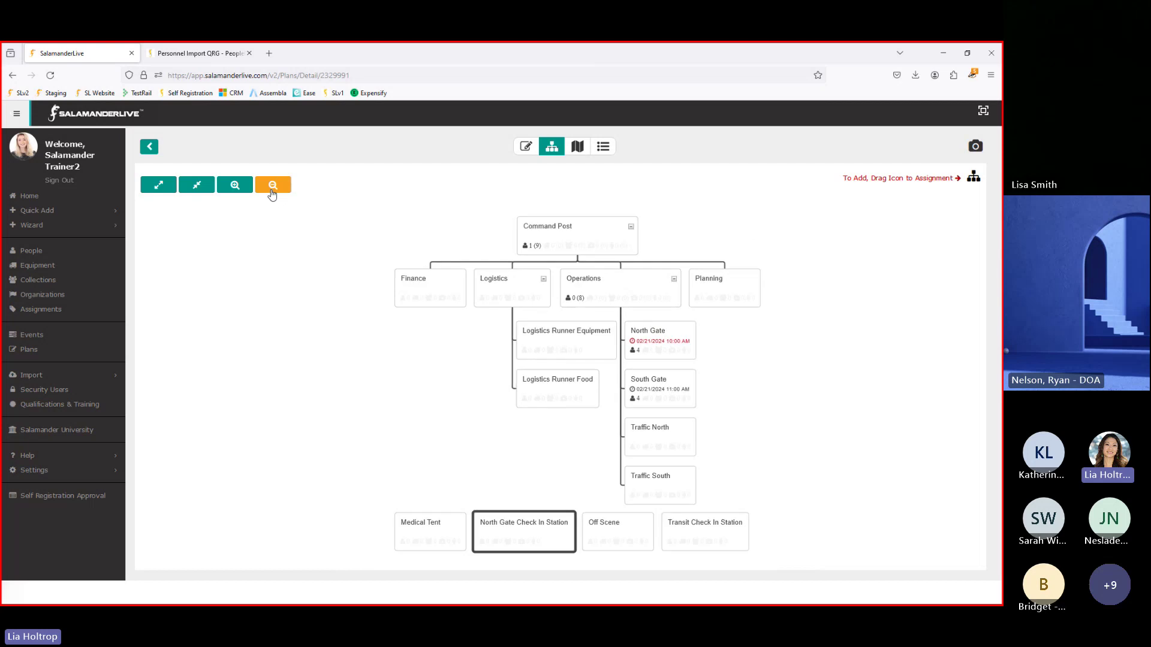
pyautogui.click(271, 190)
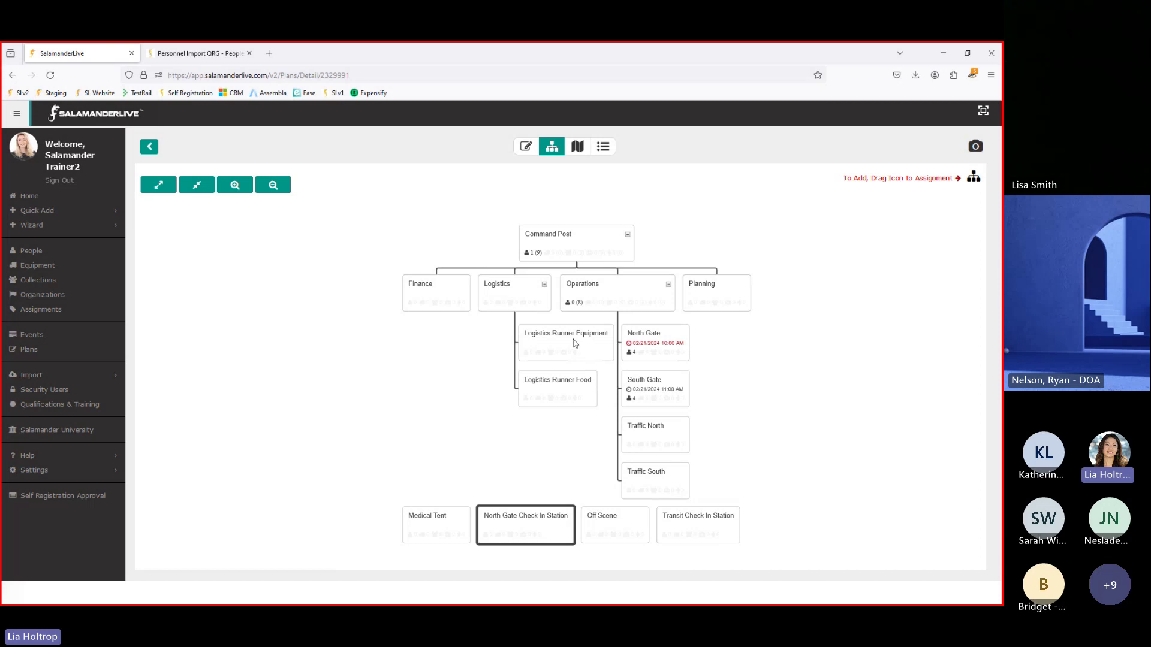
pyautogui.click(655, 438)
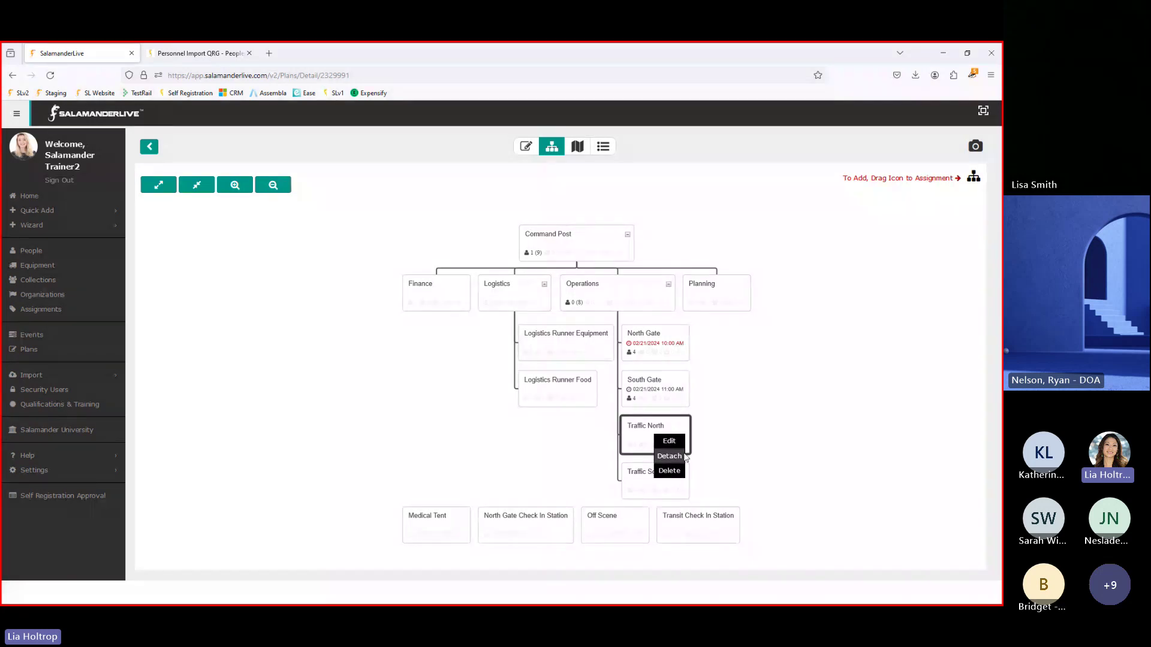
pyautogui.click(670, 441)
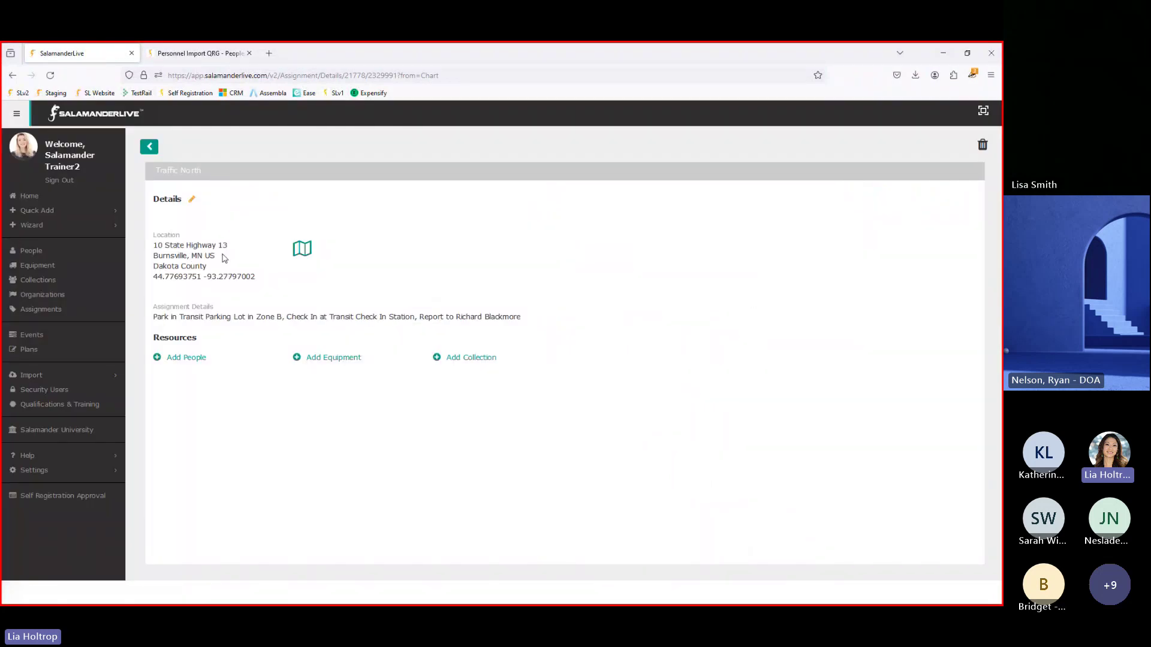
pyautogui.click(191, 200)
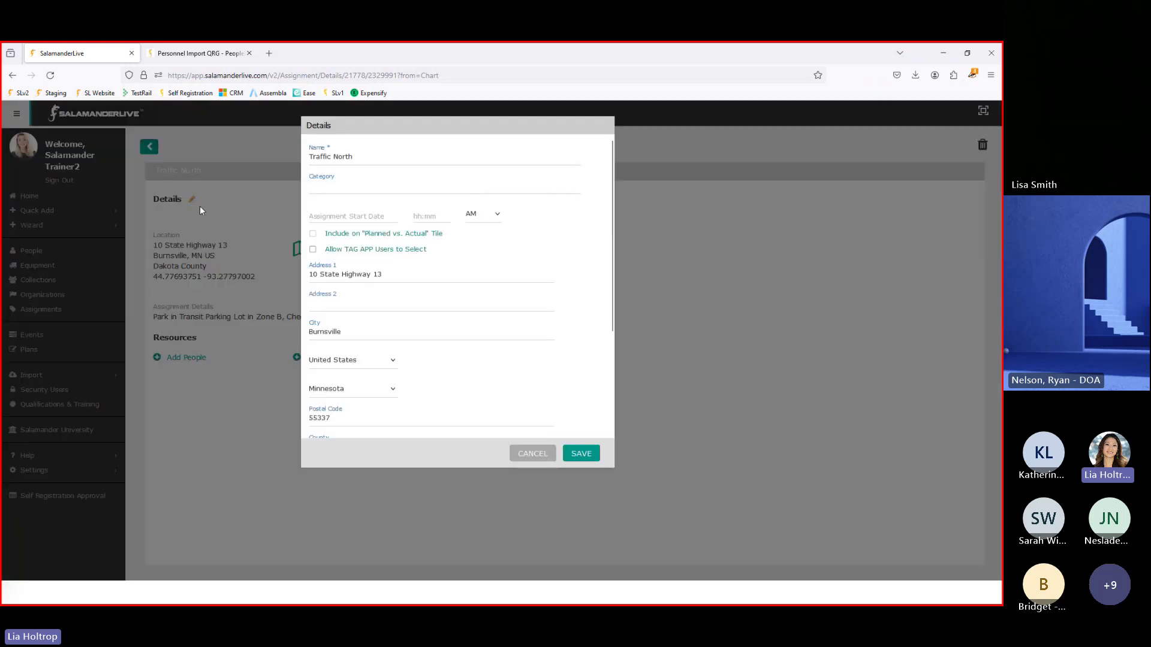
pyautogui.scroll(-3, 357, 384)
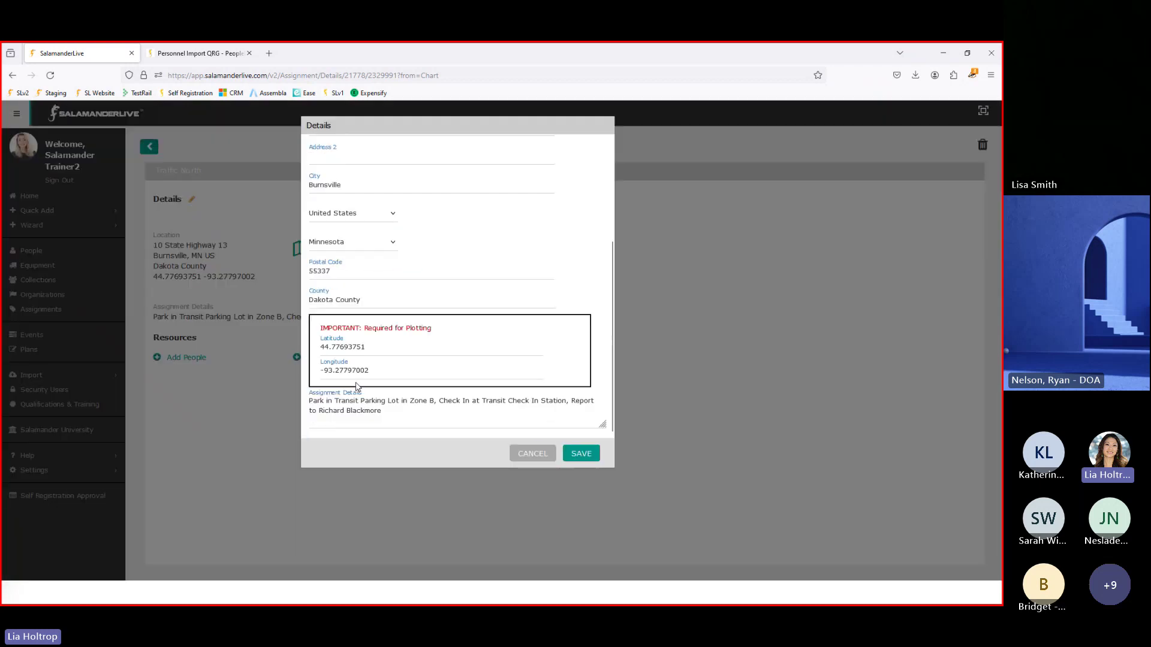
pyautogui.scroll(3, 358, 384)
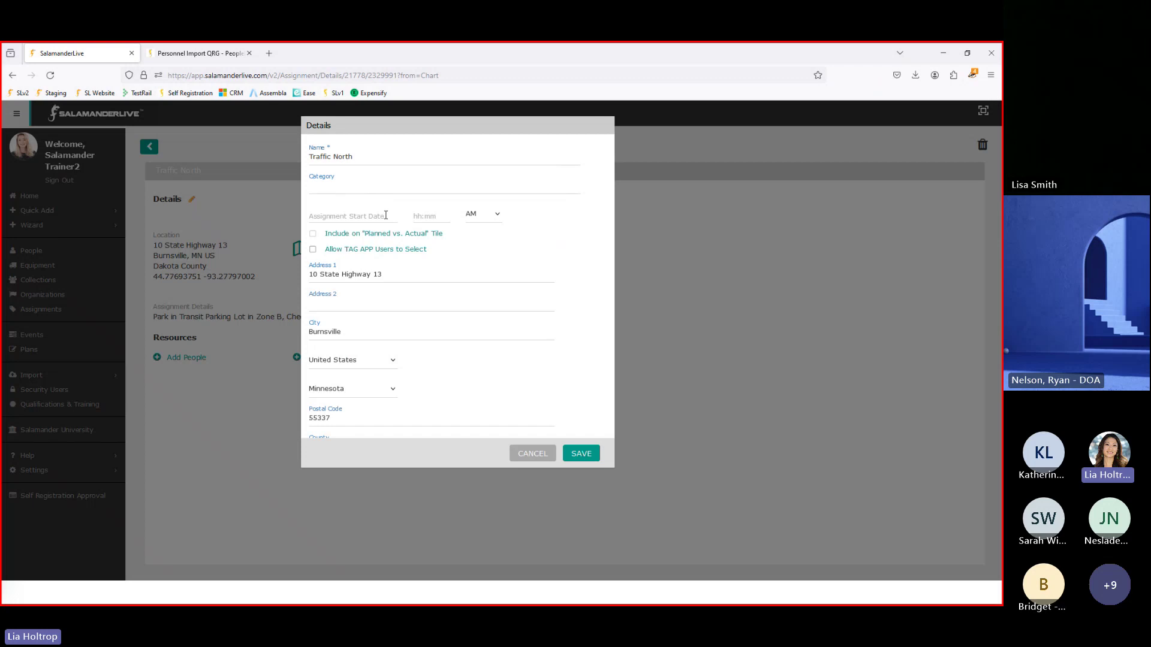
pyautogui.scroll(-3, 451, 218)
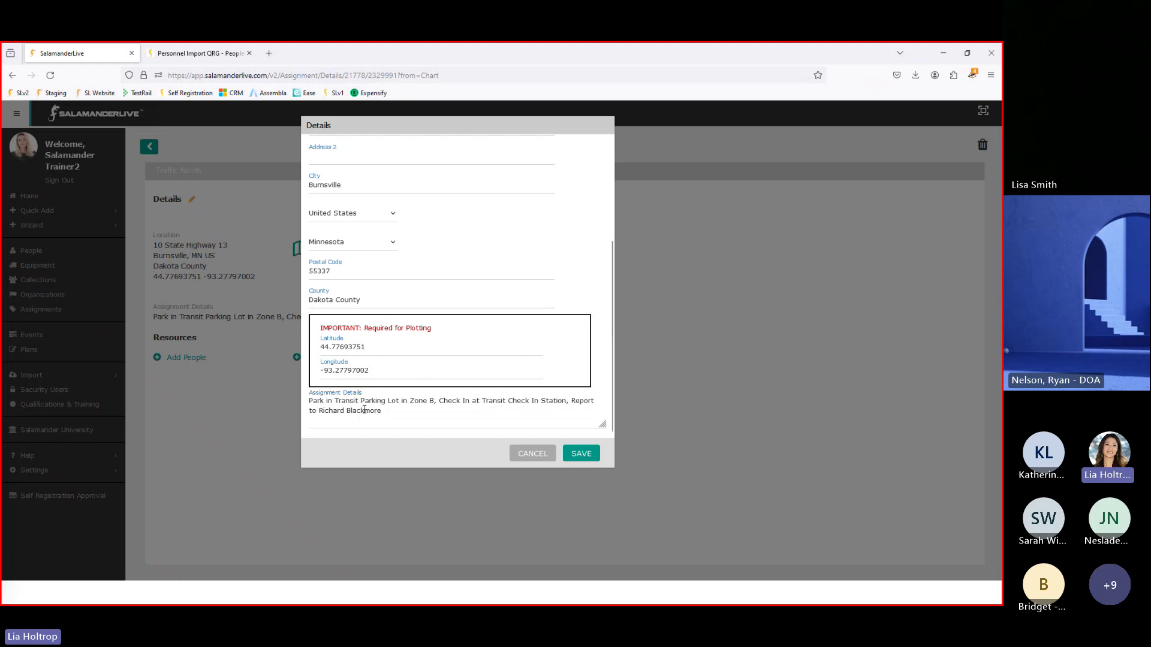
pyautogui.click(532, 453)
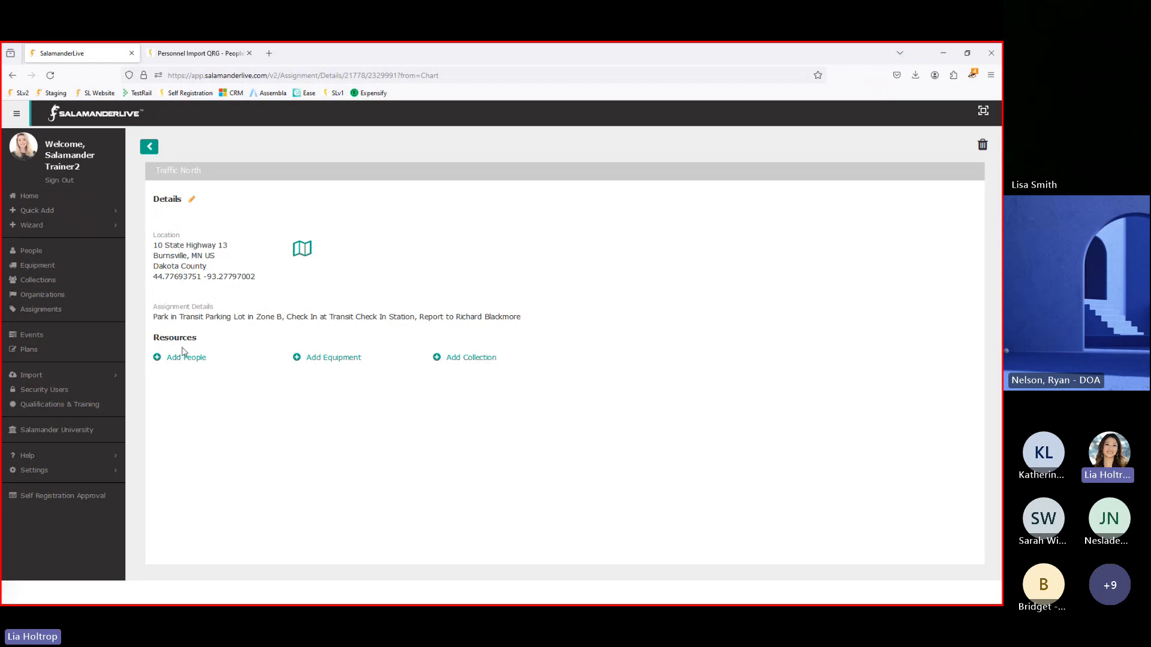
# Begin adding people to Traffic North, search by first name, and select the matching Moosewood Police Department officer
pyautogui.click(197, 360)
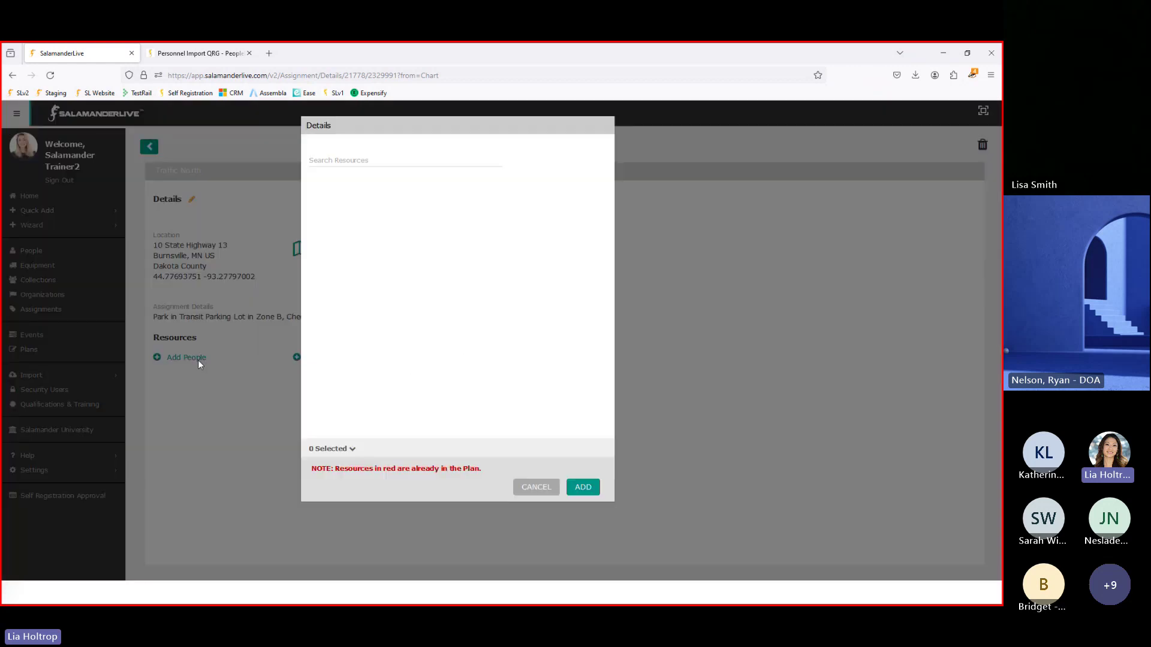
pyautogui.scroll(-4, 362, 336)
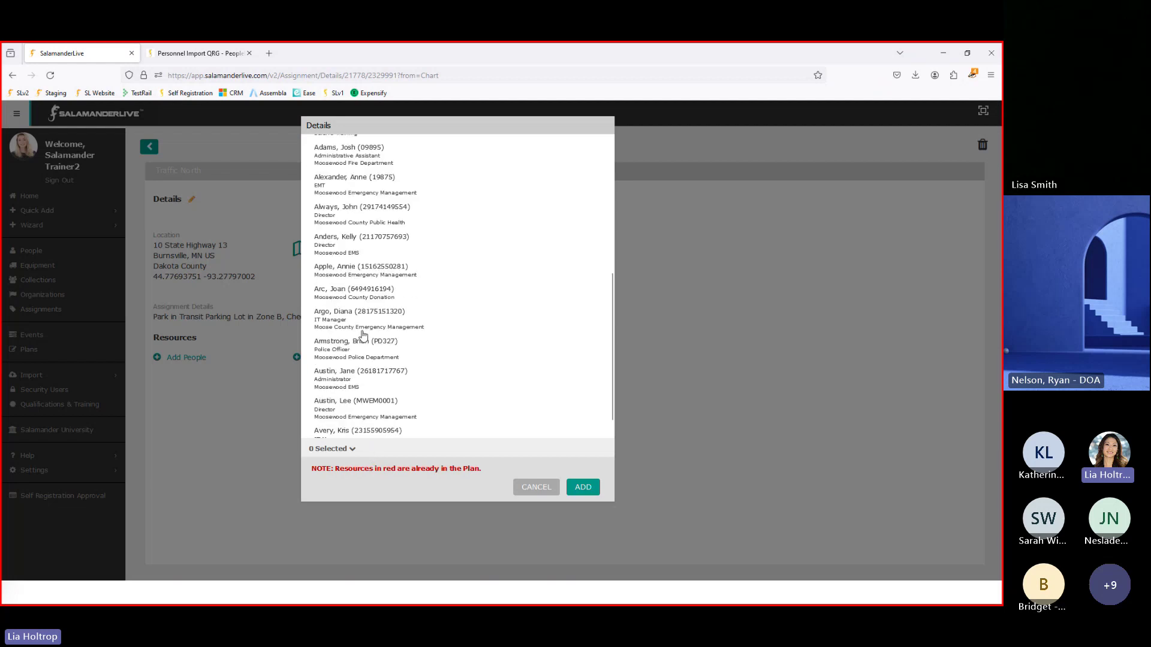
pyautogui.scroll(4, 361, 337)
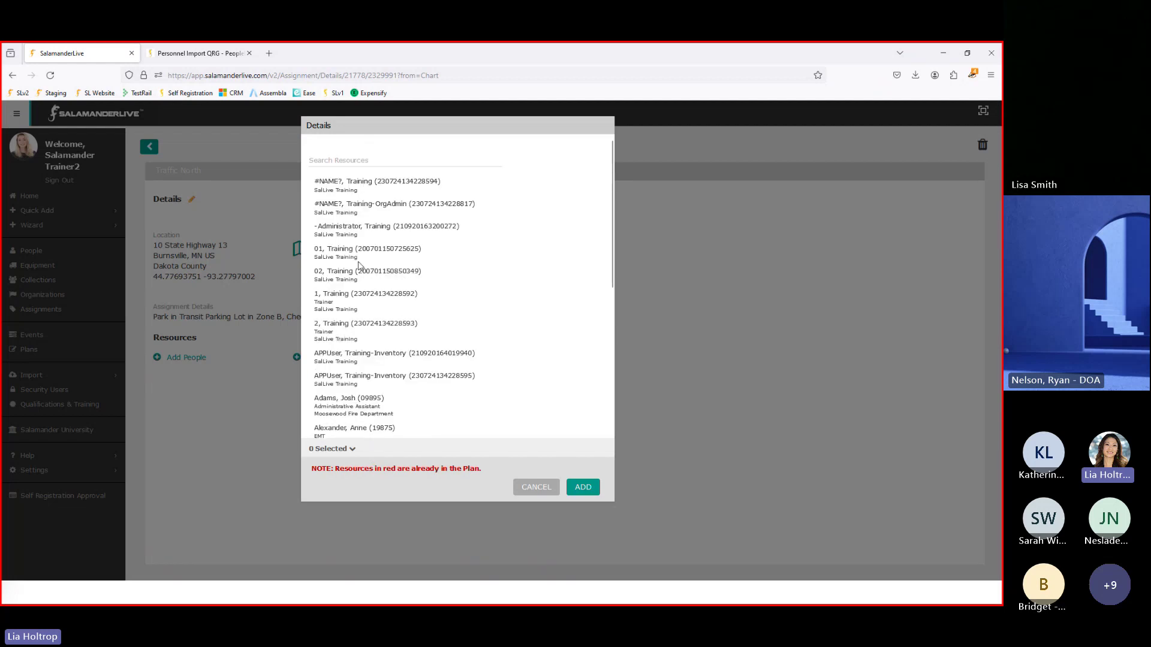
pyautogui.scroll(-2, 360, 267)
pyautogui.scroll(2, 372, 216)
pyautogui.click(364, 158)
pyautogui.write('bryan')
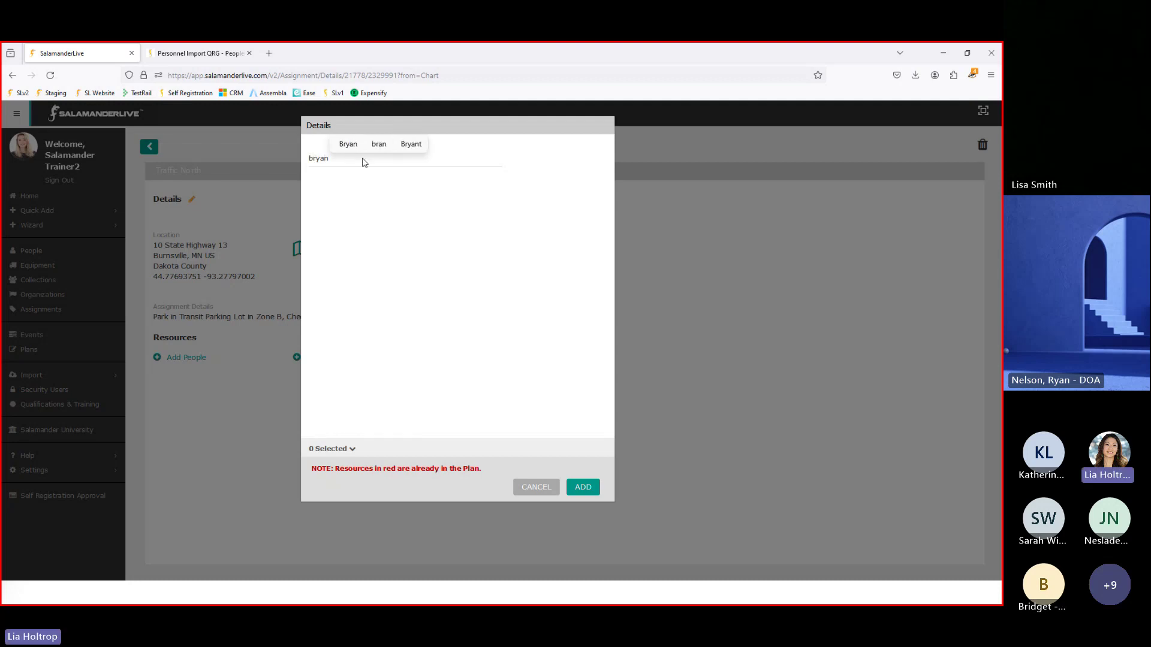
pyautogui.click(357, 190)
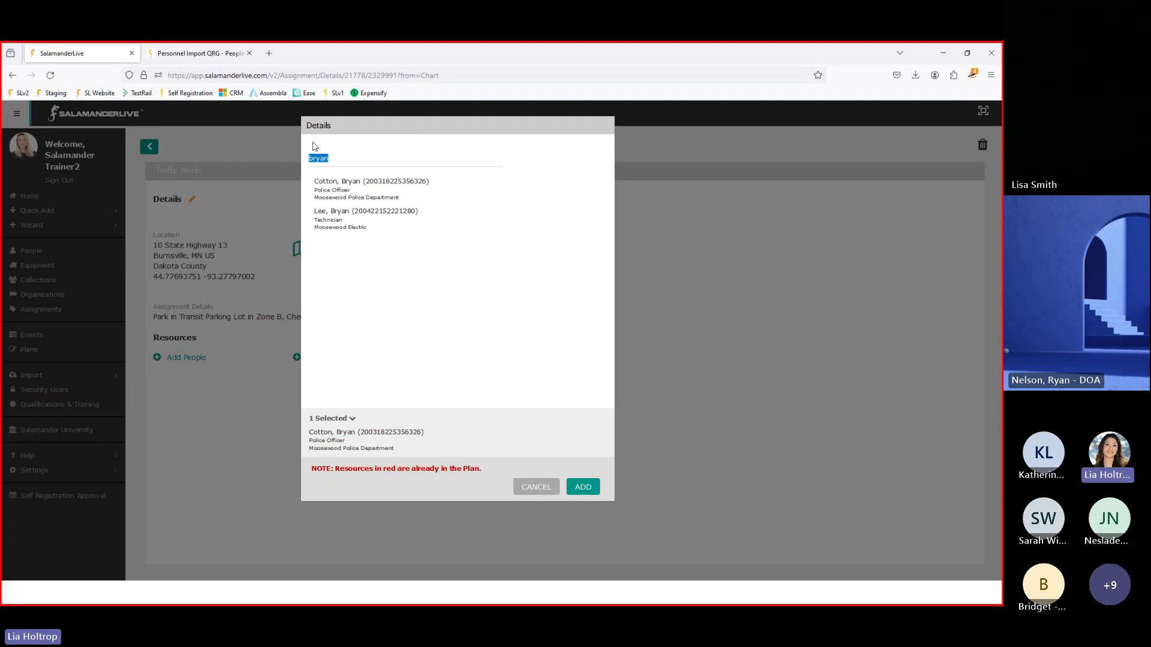
# Search by first name for two more Moosewood Police Department officers and add both to the selection
pyautogui.write('kate')
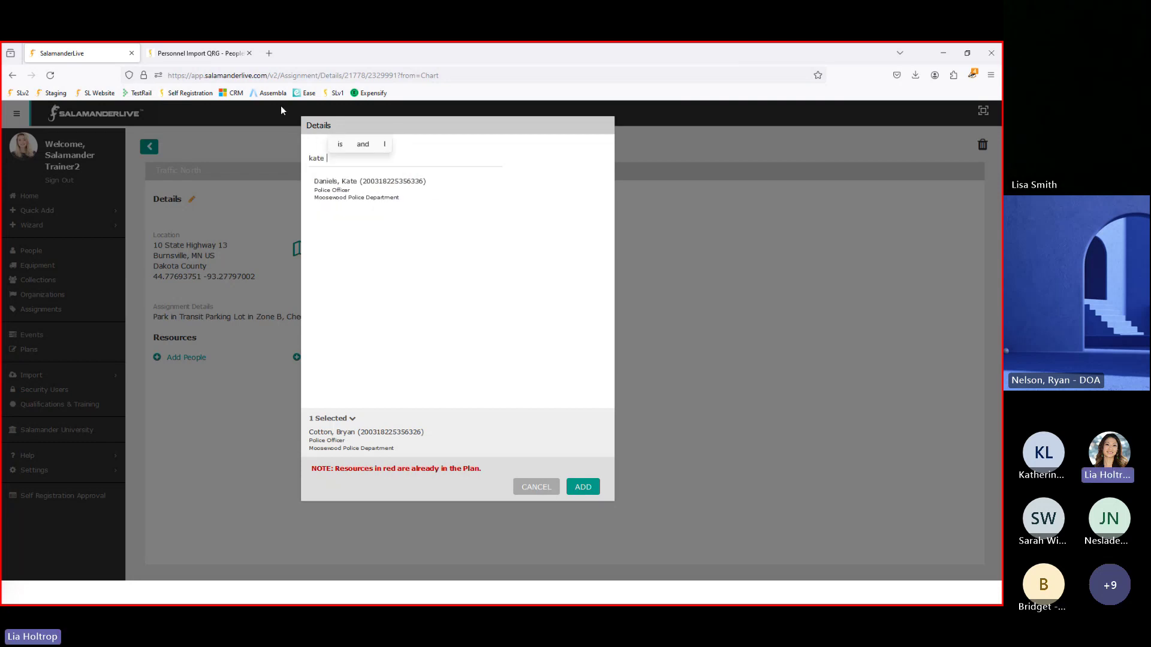
pyautogui.click(336, 191)
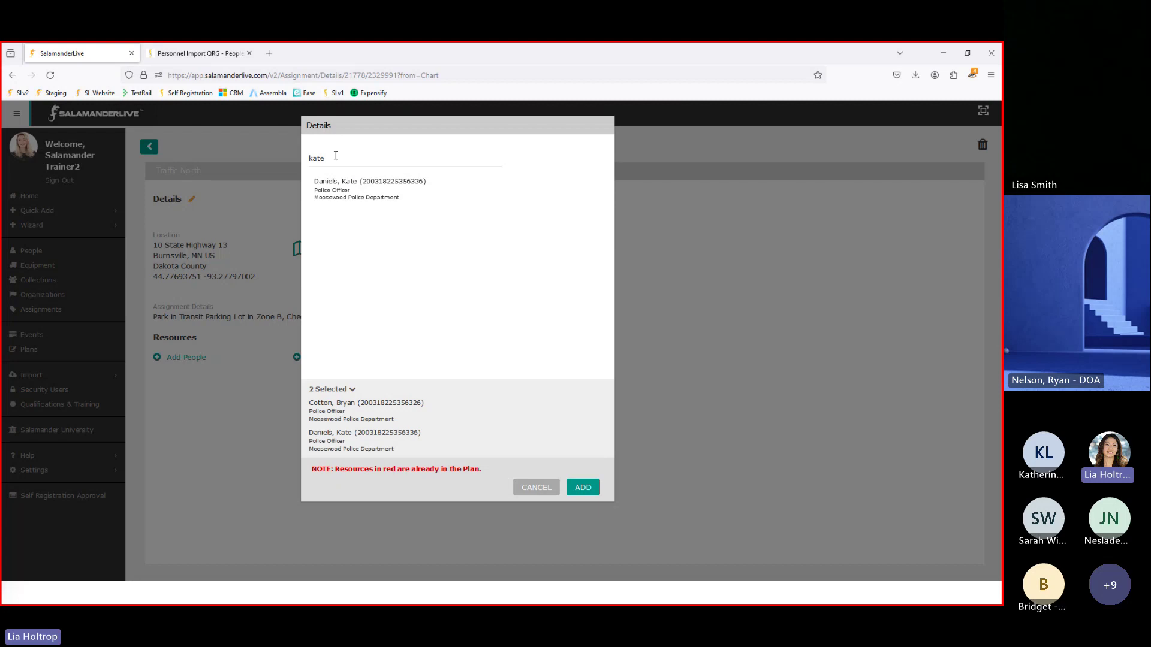
pyautogui.moveTo(334, 156); pyautogui.dragTo(285, 155)
pyautogui.write('ayden')
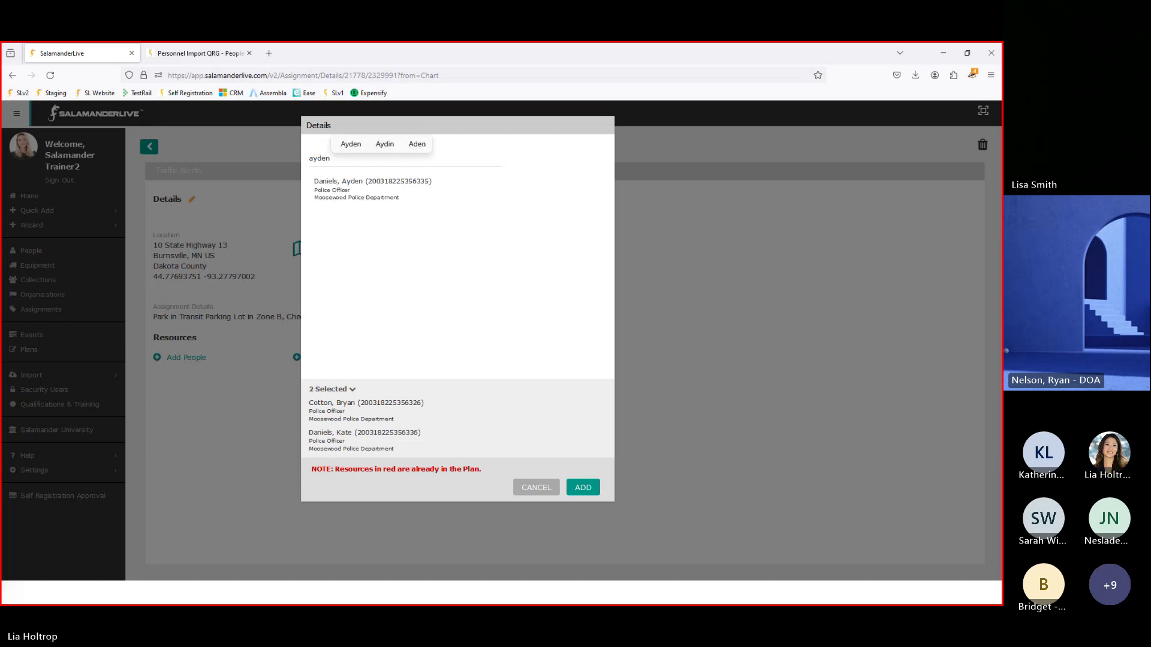
pyautogui.click(321, 192)
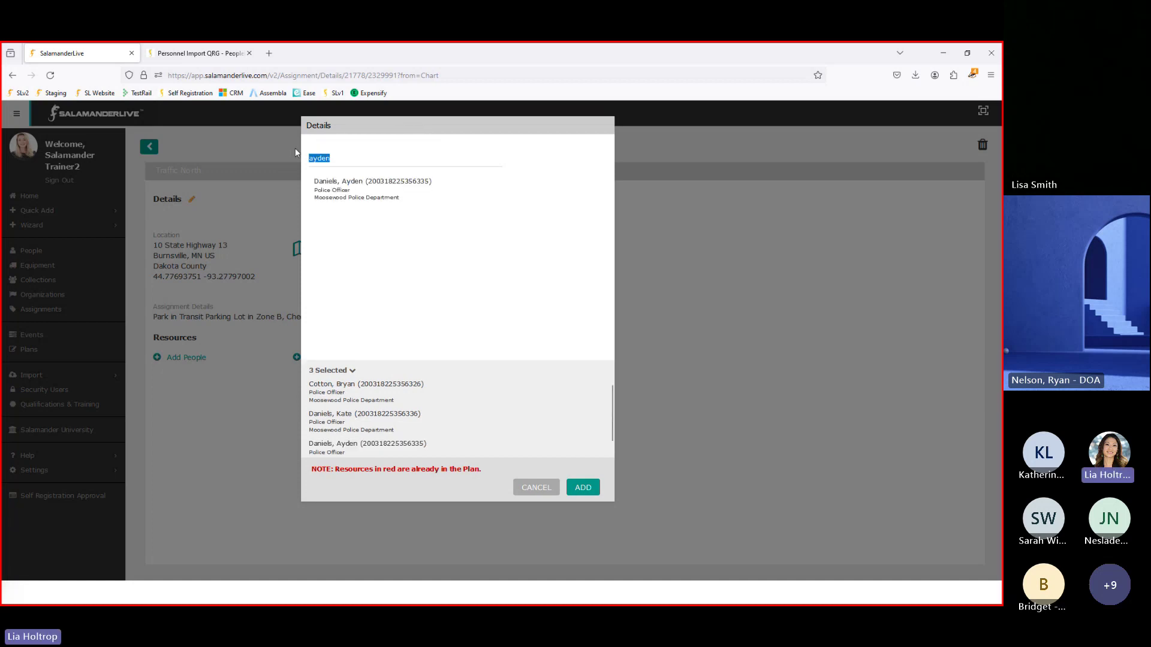
# Try selecting an officer who is already in the plan, and remove that officer from the selection
pyautogui.write('tra')
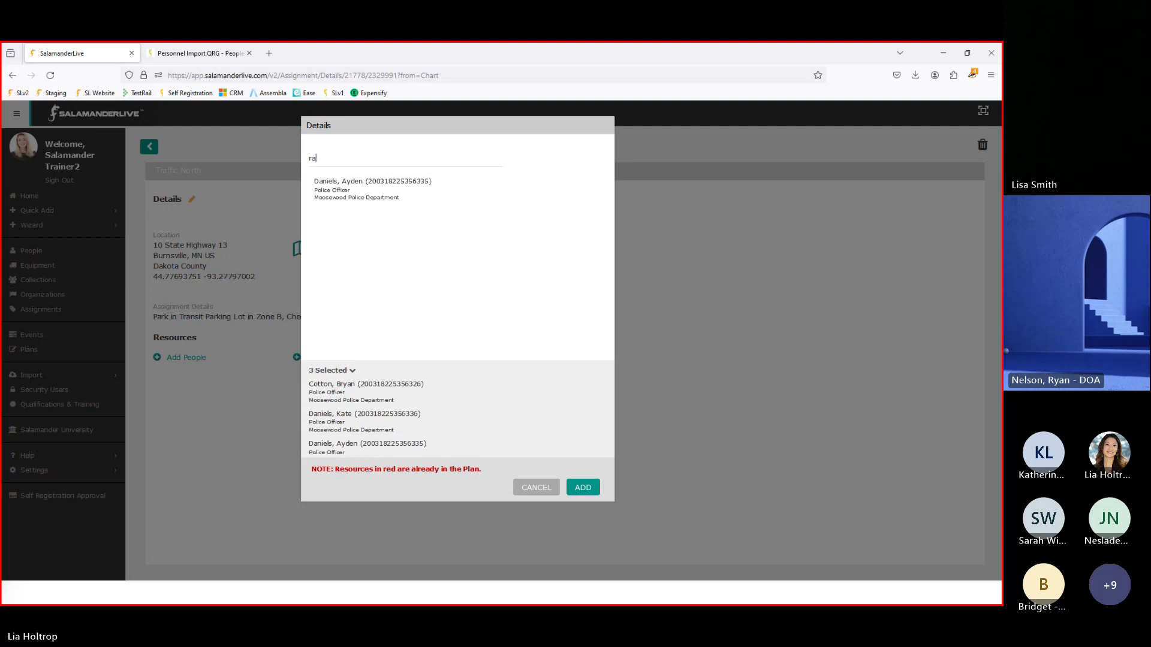
pyautogui.write('vis')
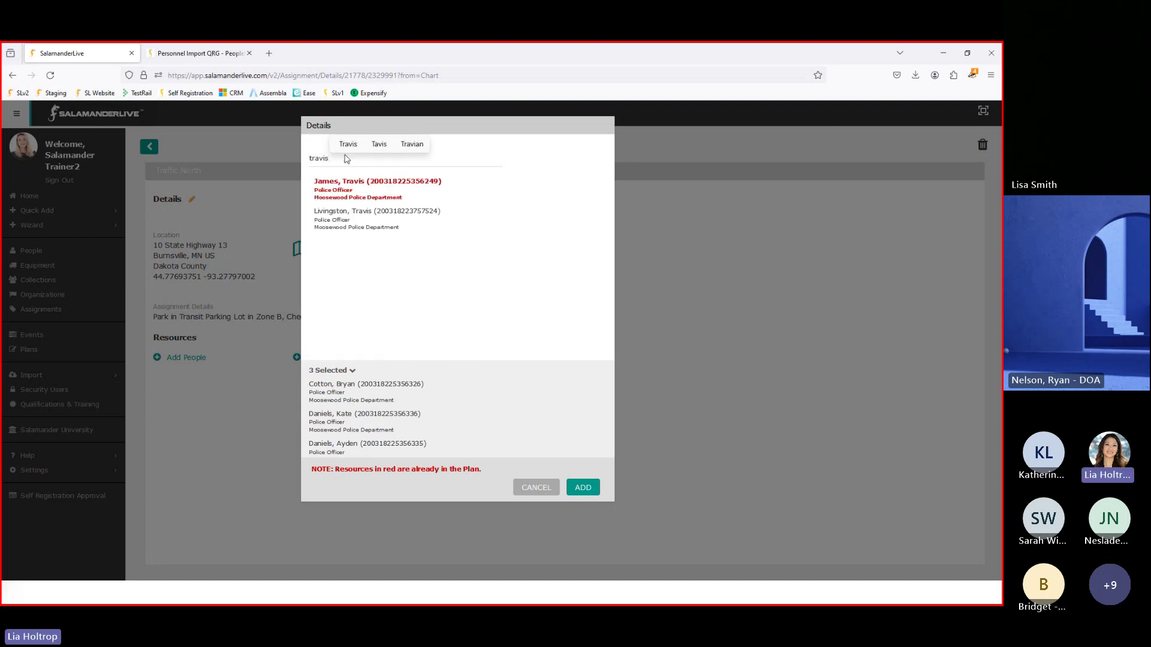
pyautogui.click(350, 191)
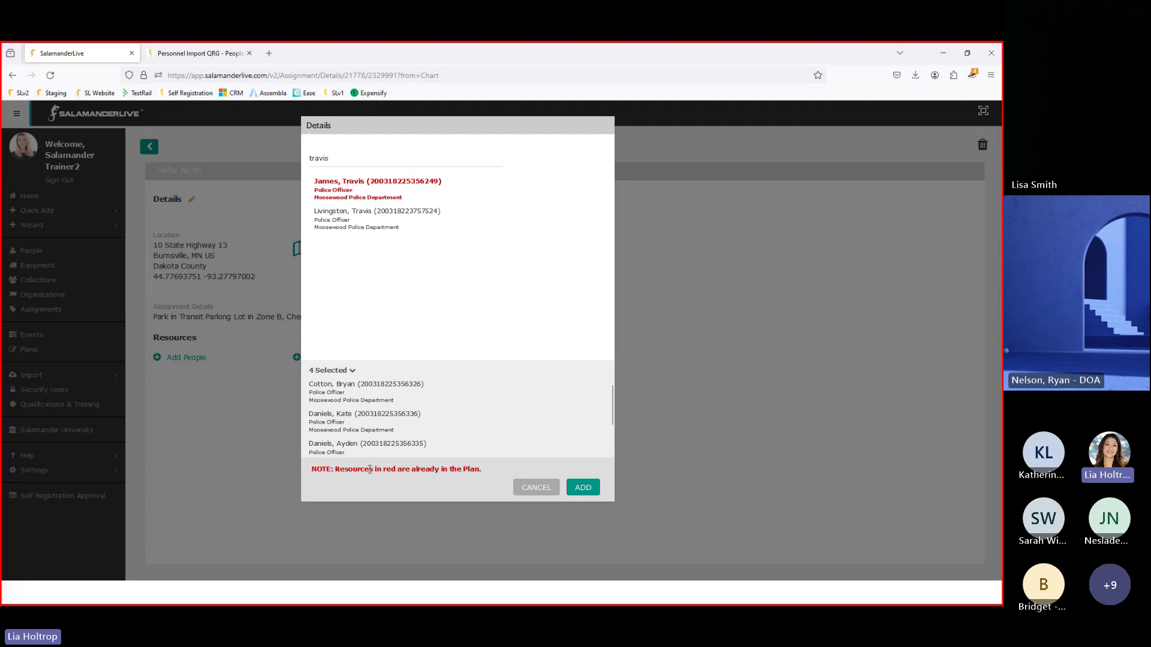
pyautogui.scroll(-1, 349, 437)
pyautogui.click(348, 435)
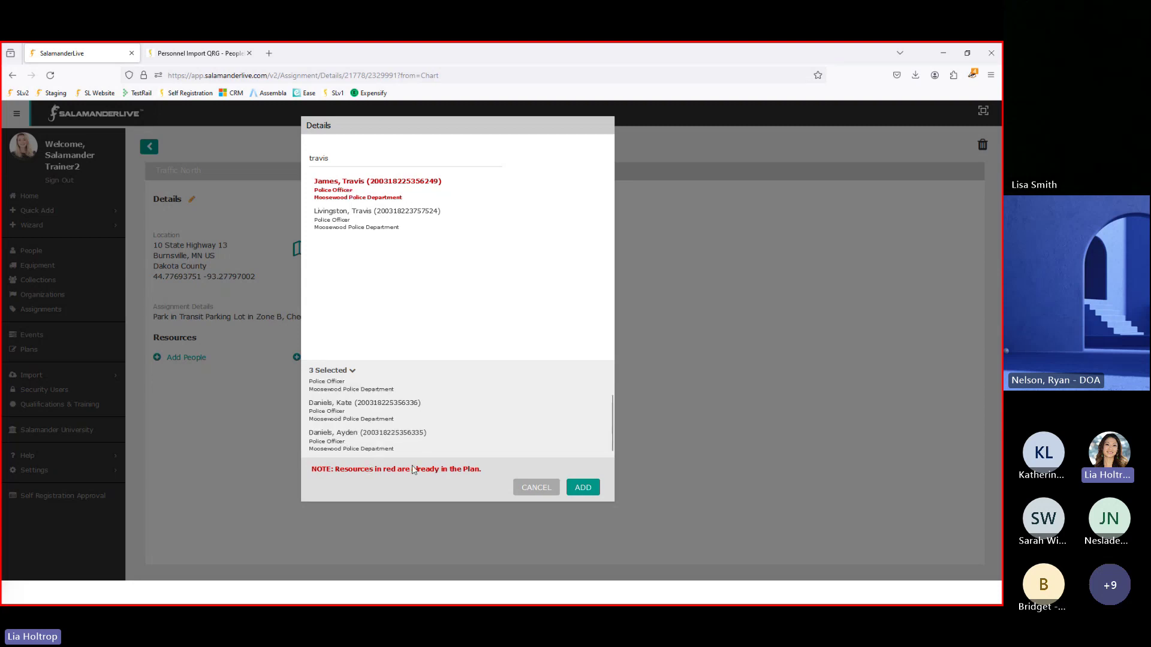
# Add the three selected officers to Traffic North and check the collections available for the assignment
pyautogui.click(583, 488)
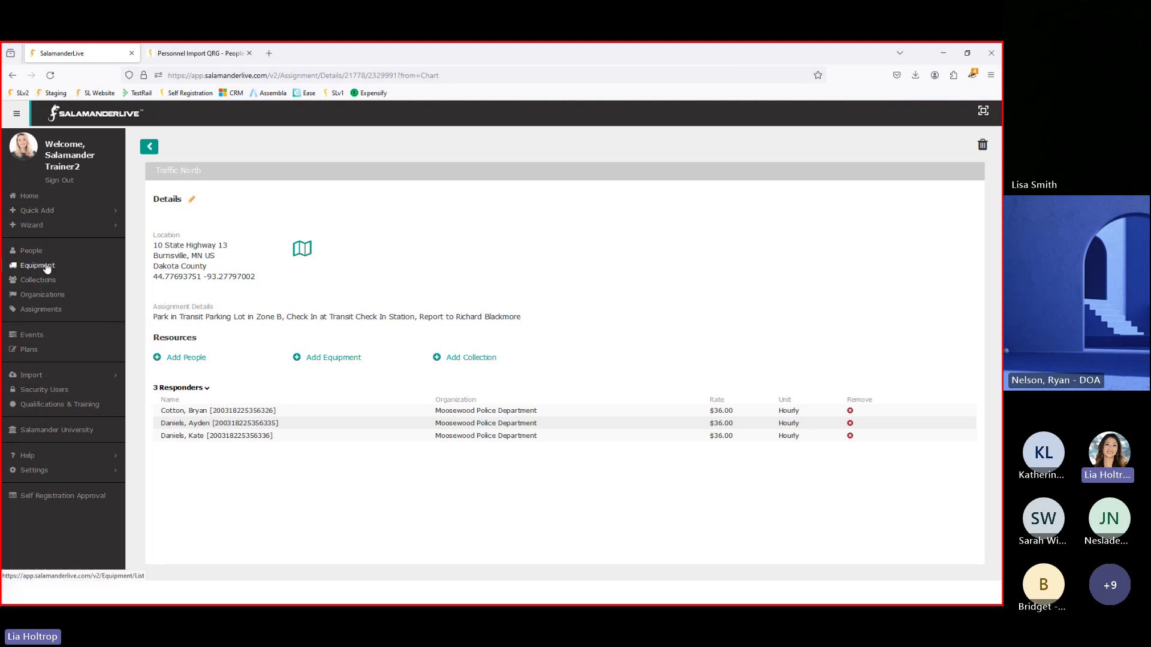
pyautogui.click(468, 358)
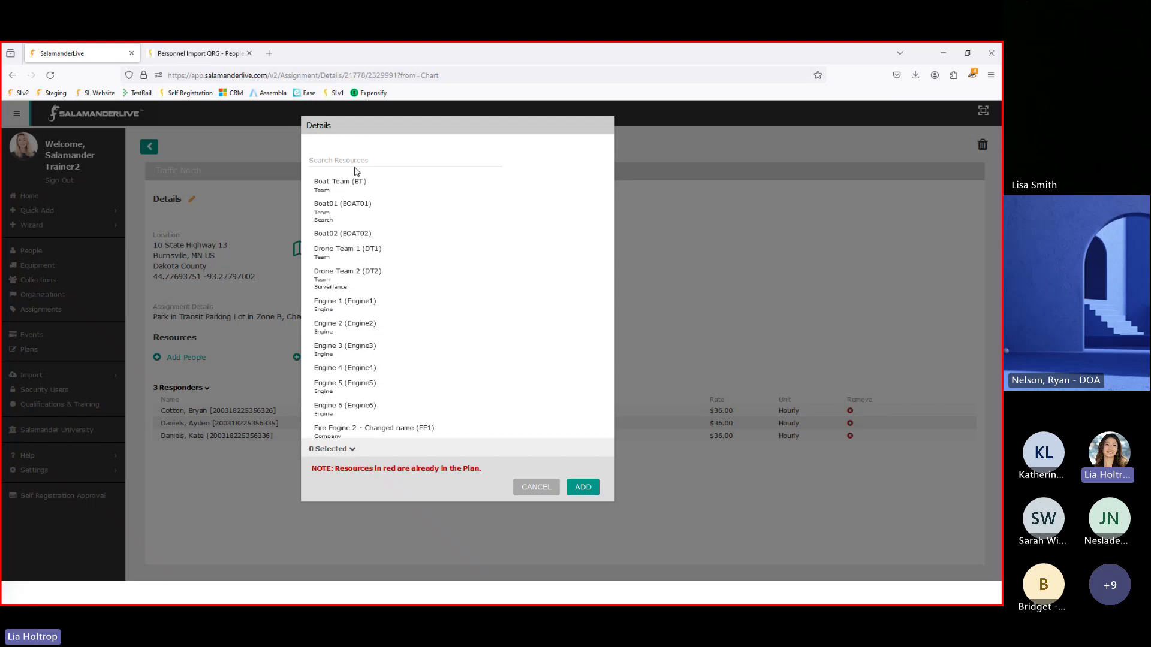
pyautogui.click(534, 487)
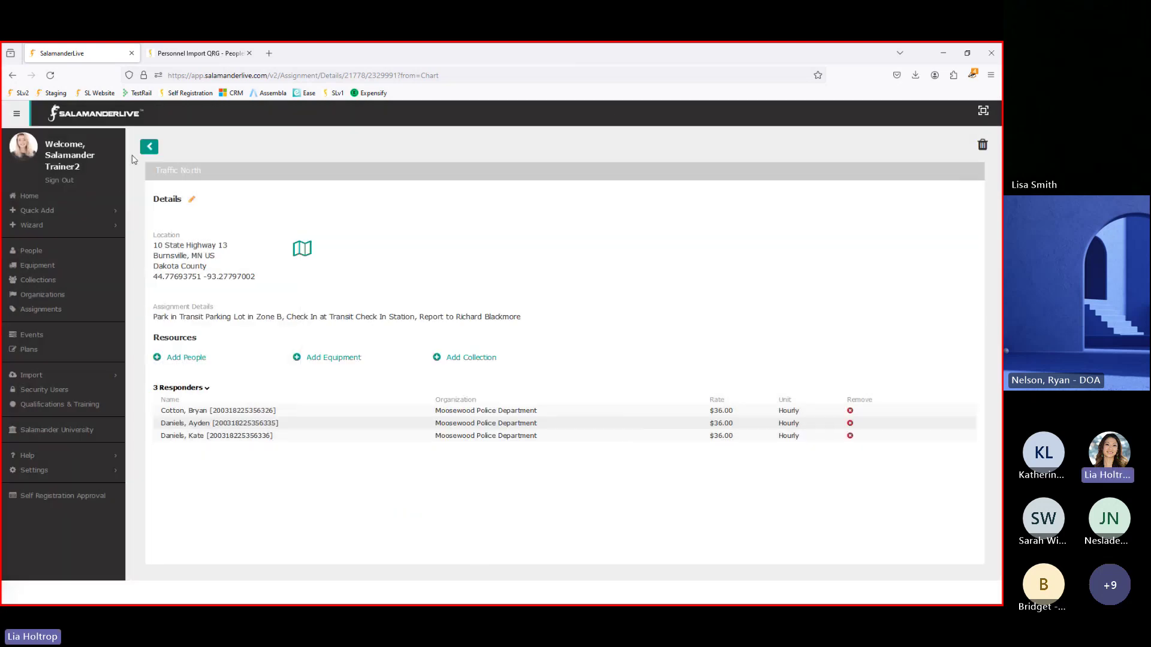
# Open Transit Check In Station from the plan's map and move its location marker slightly northeast
pyautogui.click(150, 147)
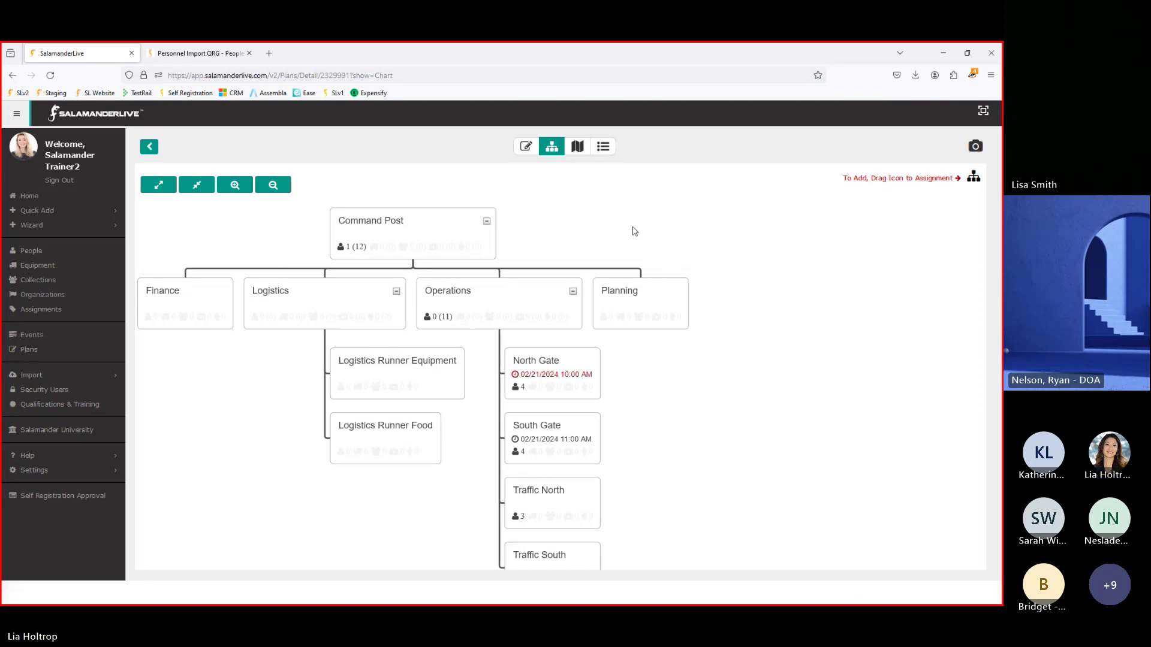
pyautogui.click(578, 151)
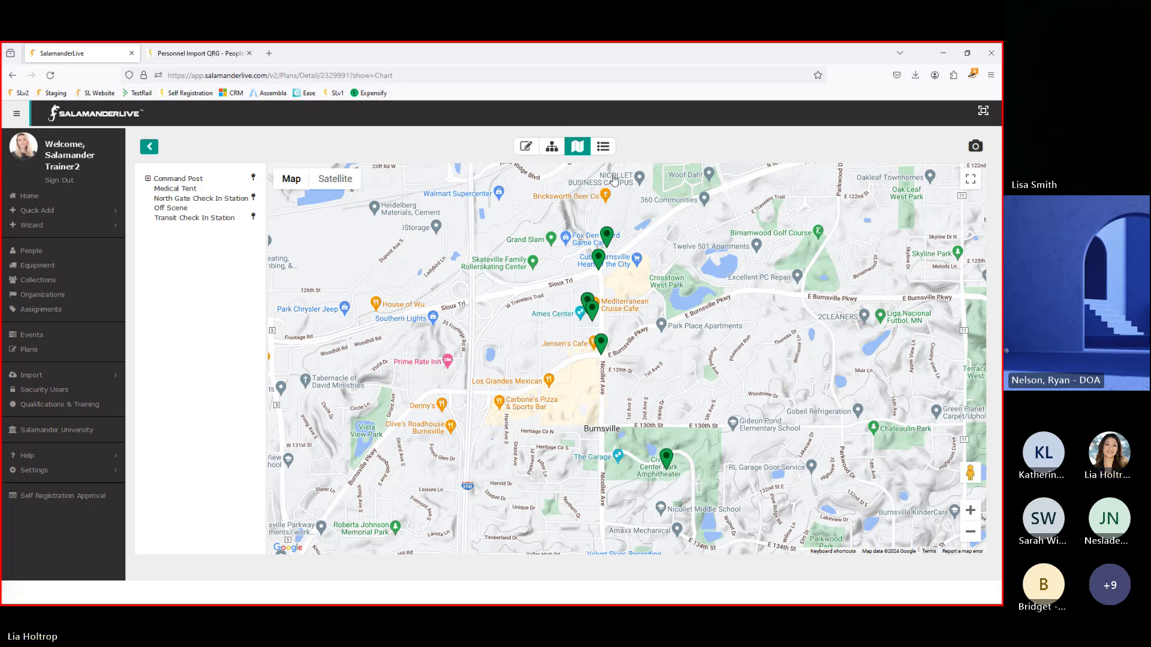
pyautogui.click(606, 240)
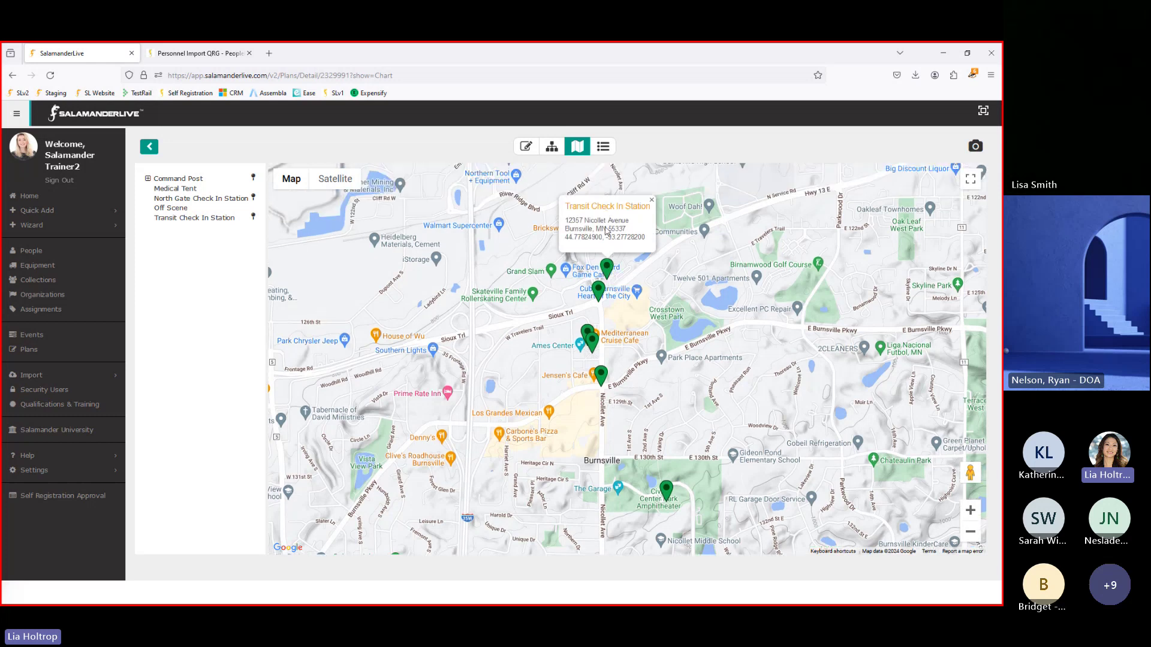
pyautogui.click(610, 272)
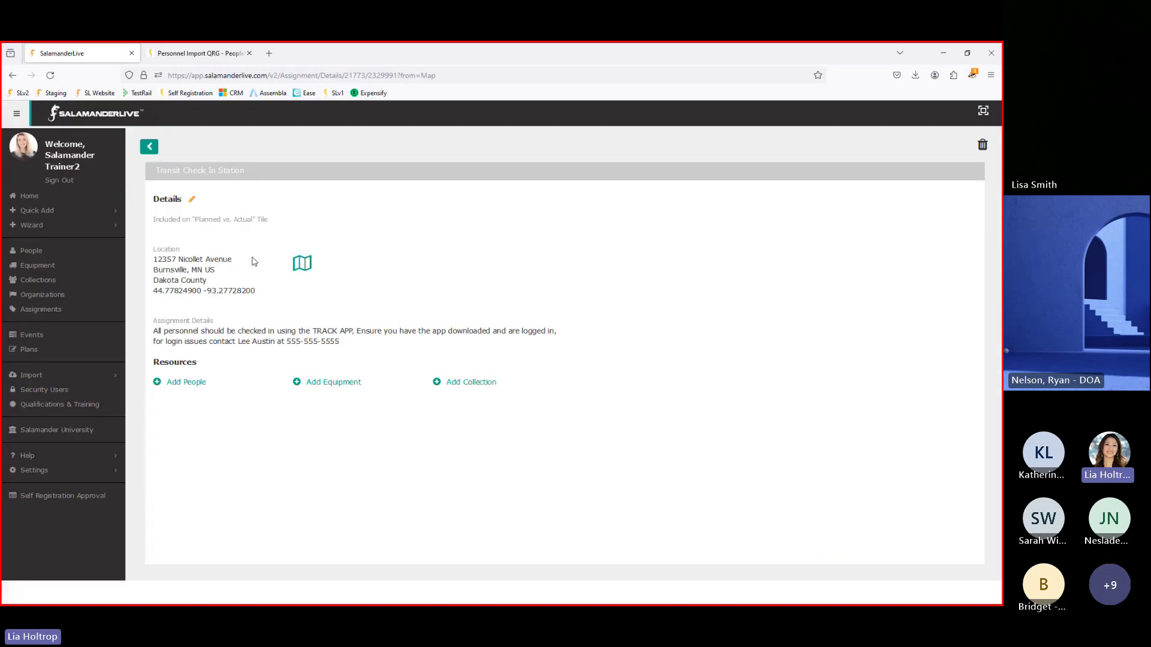
pyautogui.click(303, 269)
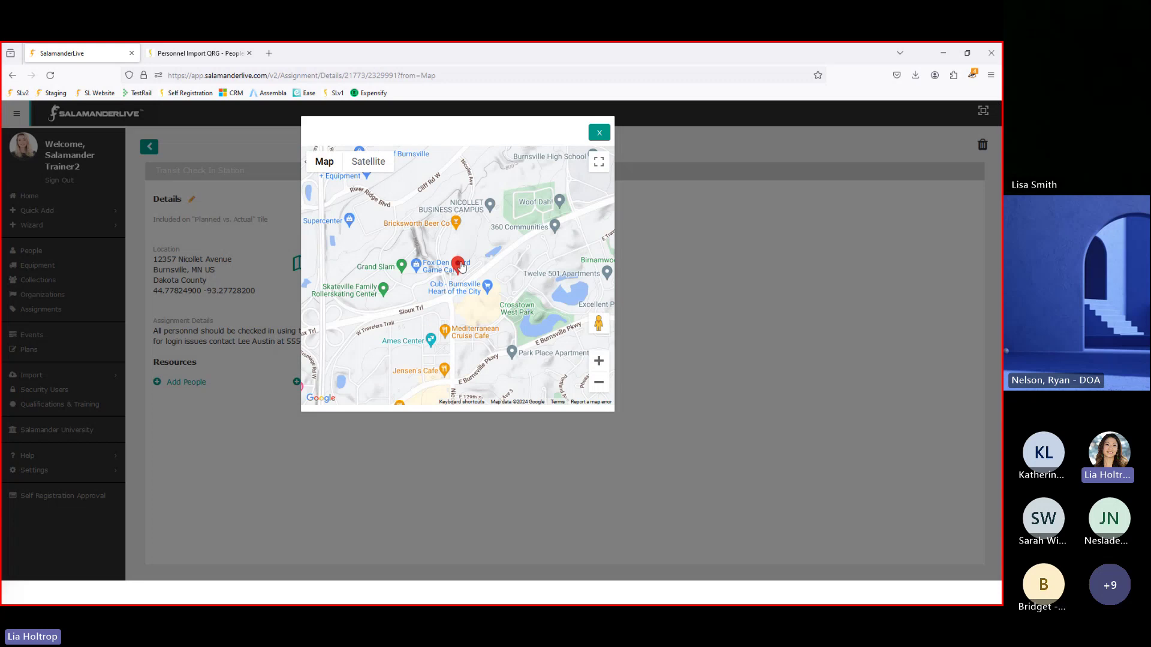
pyautogui.moveTo(460, 264); pyautogui.dragTo(469, 257)
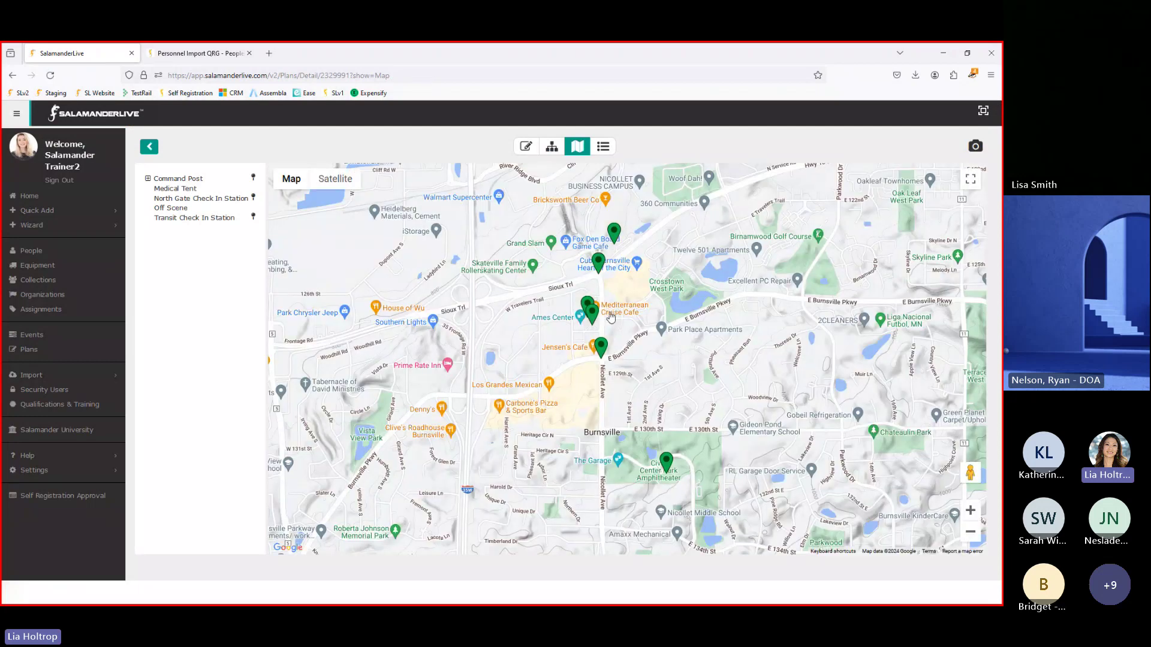
# Select all responders in the plan's responder list, check the Send Mail Notification form's summary and special instructions fields, and cancel it
pyautogui.click(605, 147)
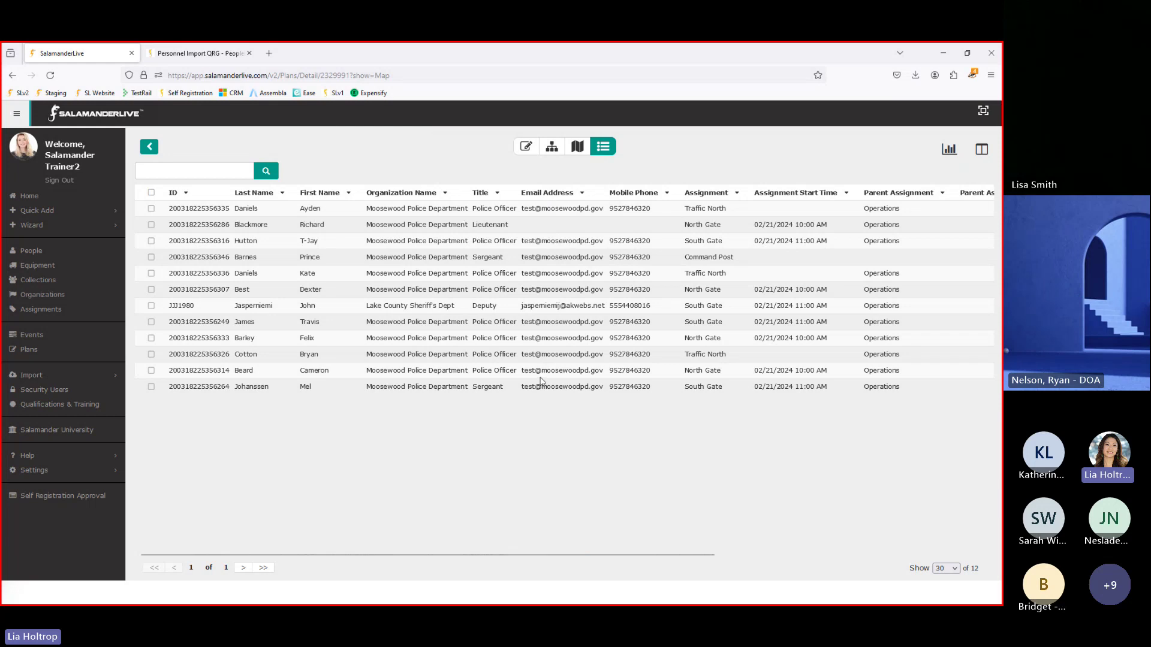
pyautogui.click(151, 194)
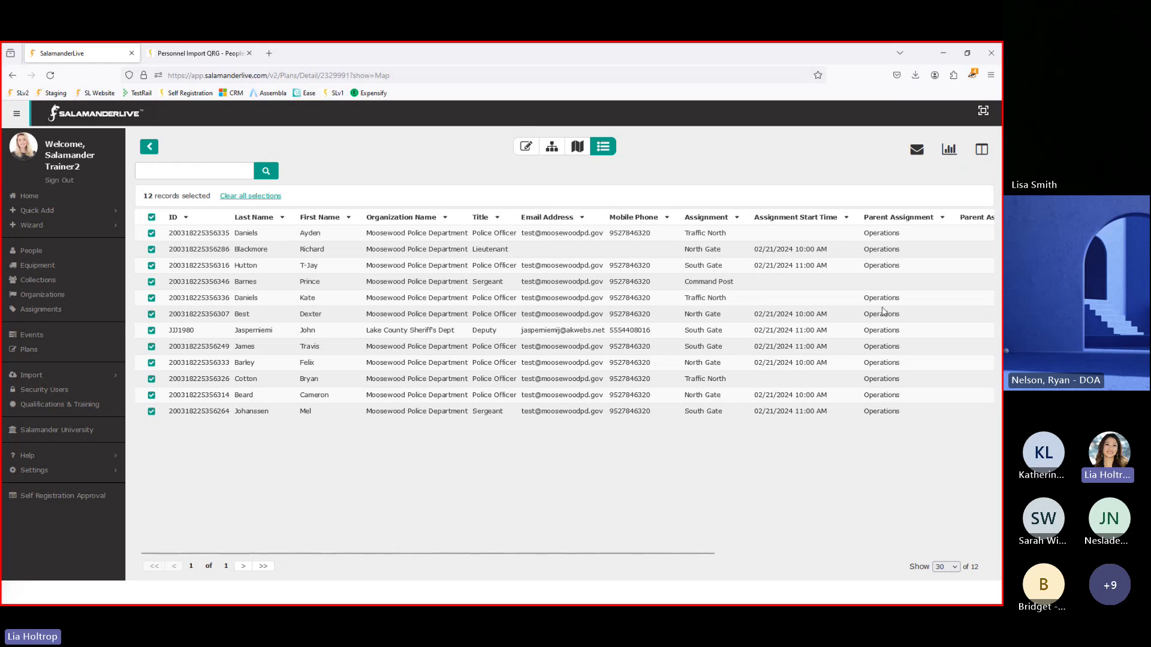
pyautogui.click(917, 150)
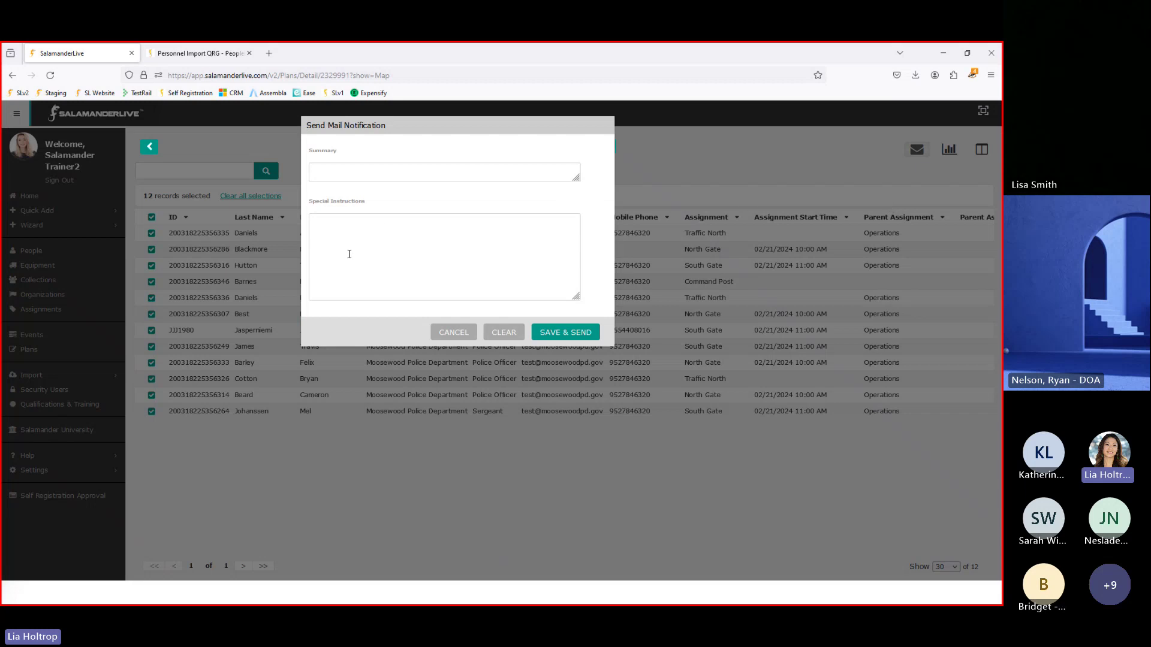
pyautogui.click(344, 173)
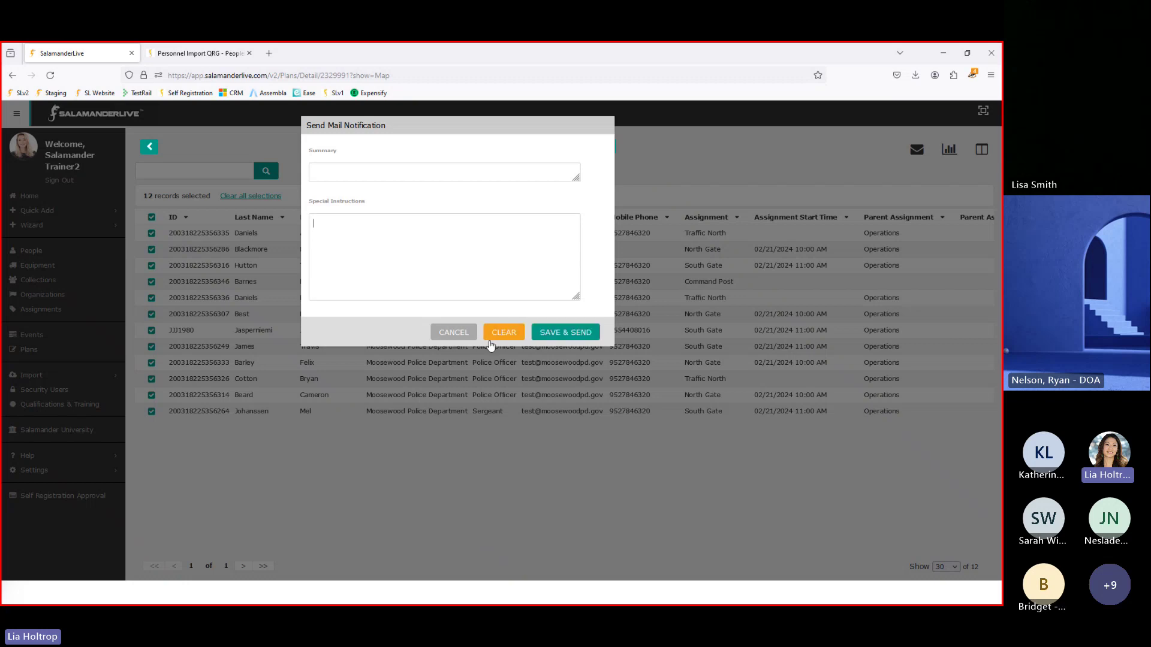
pyautogui.click(448, 331)
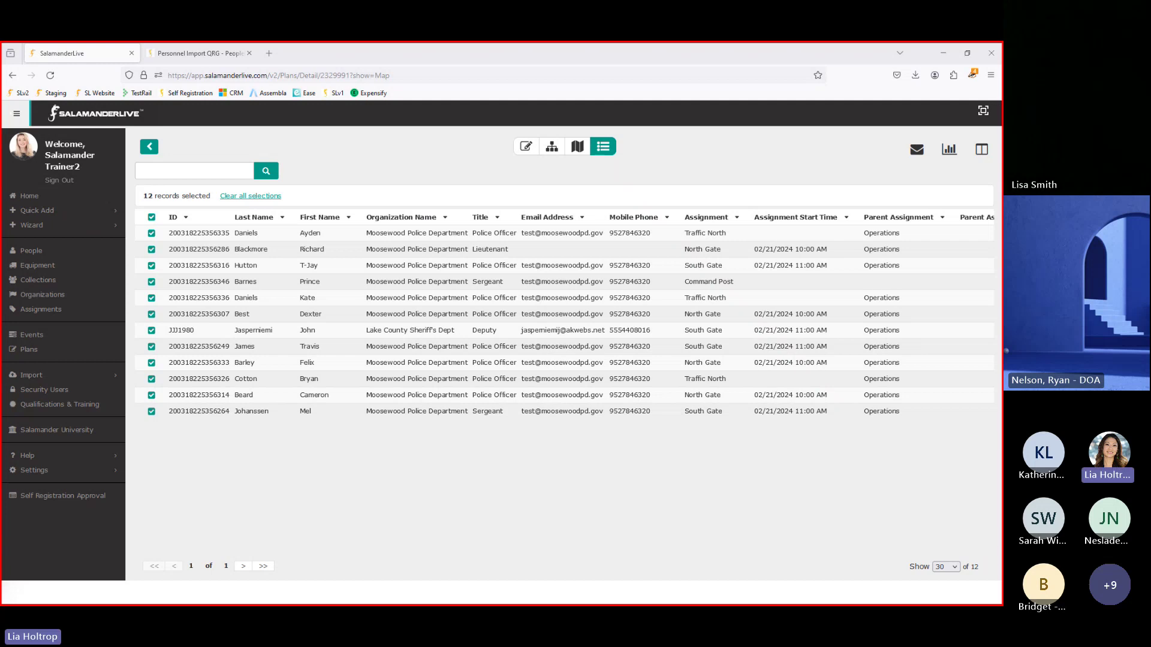
# Switch to the sample "PLAN COMMUNICATION - Winter Festival 2023 - Day 1" email, review its assignment details and barcode, and close it
pyautogui.moveTo(1, 180); pyautogui.dragTo(457, 127)
pyautogui.click(646, 128)
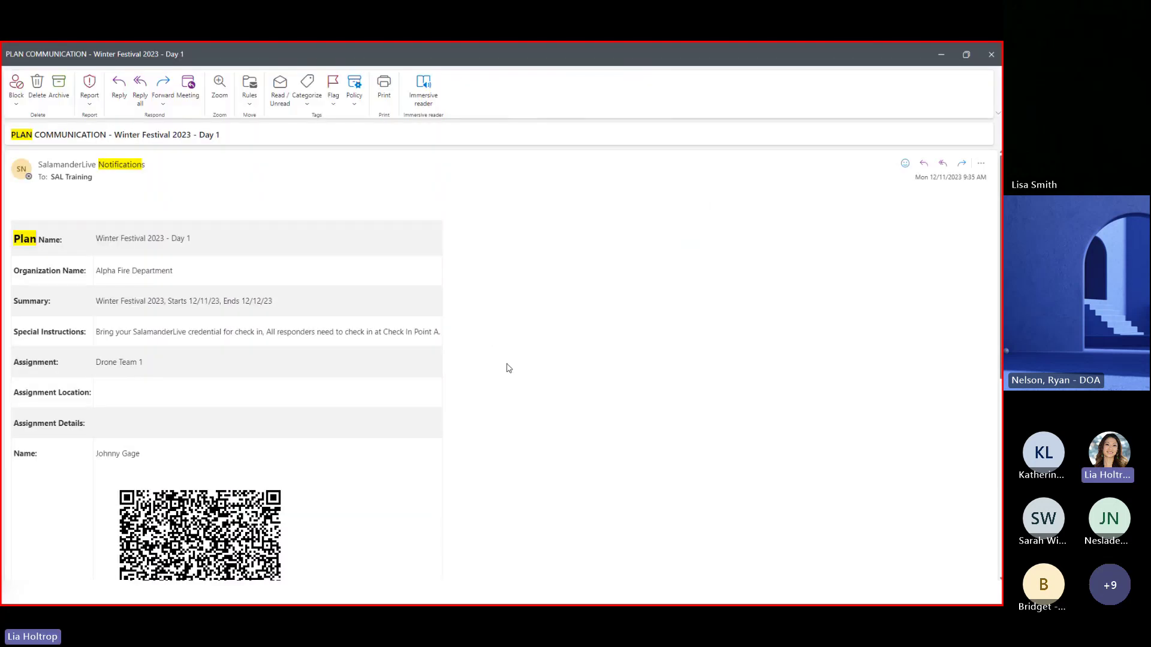
pyautogui.scroll(-3, 171, 275)
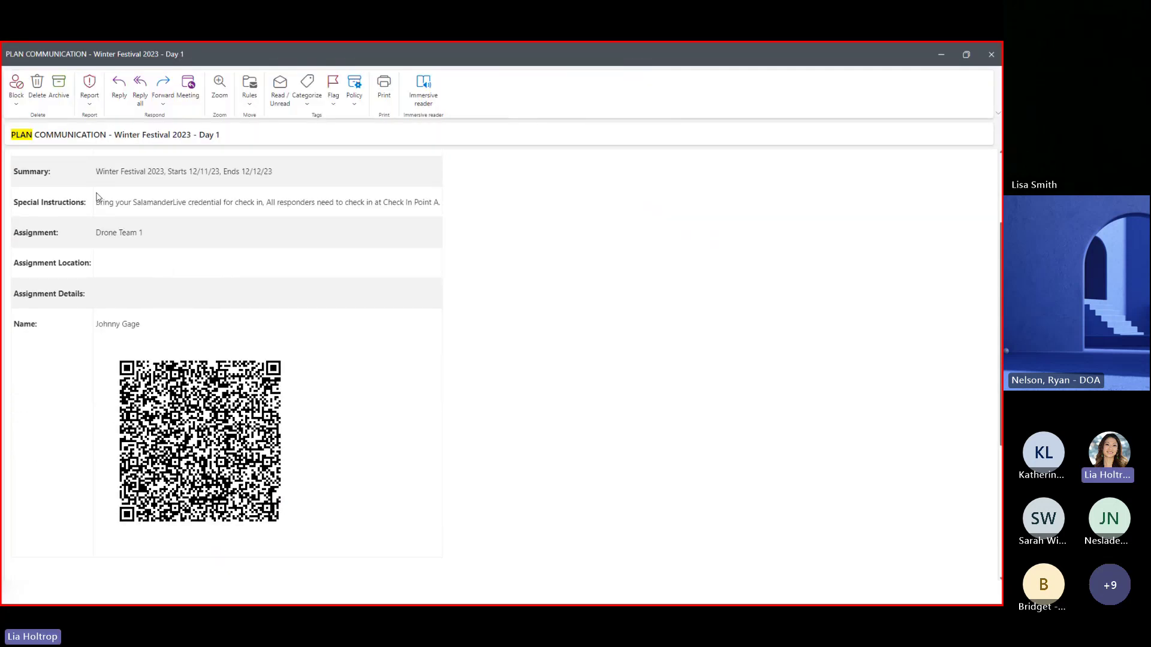
pyautogui.scroll(3, 120, 222)
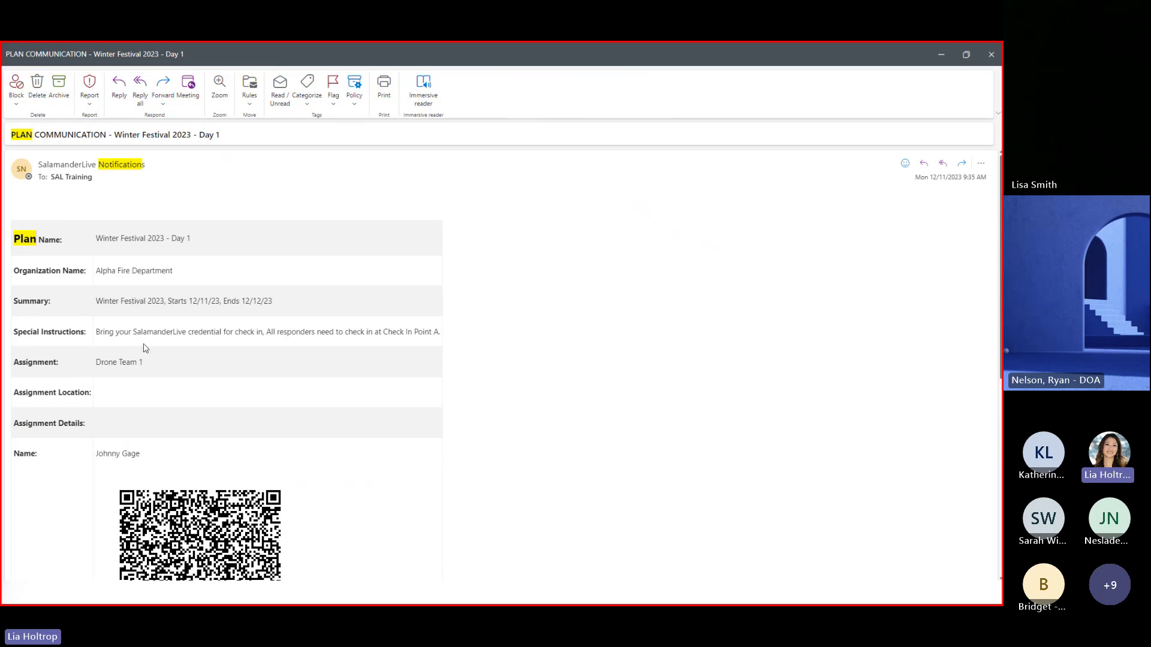
pyautogui.scroll(-2, 110, 352)
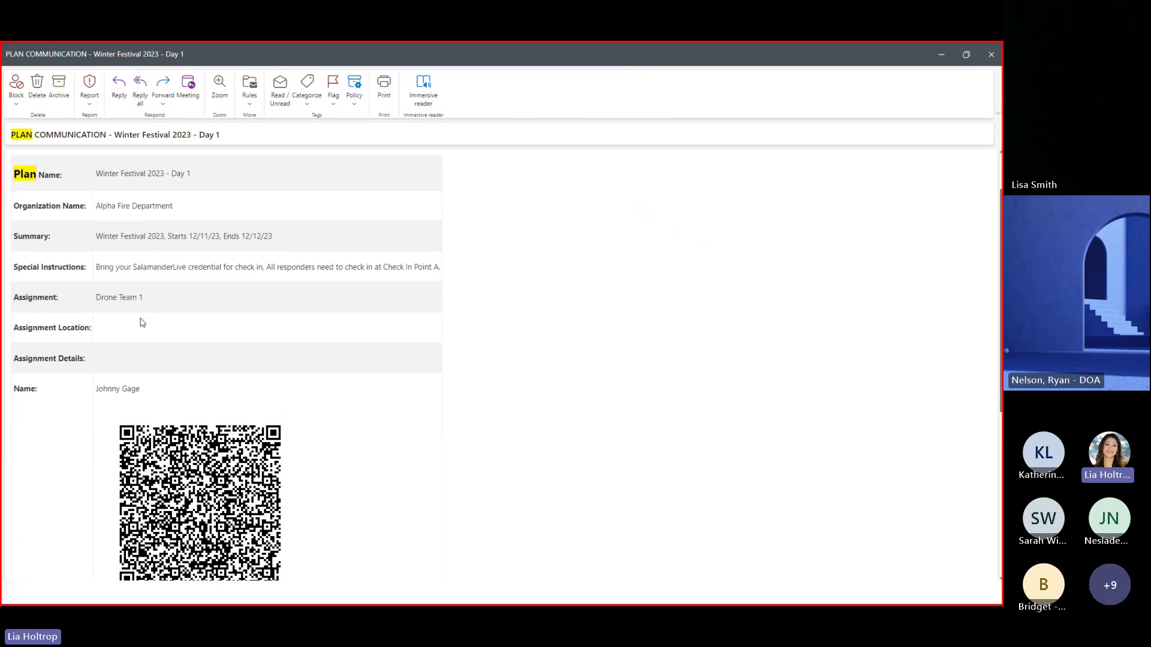
pyautogui.scroll(-4, 310, 481)
pyautogui.scroll(-3, 310, 481)
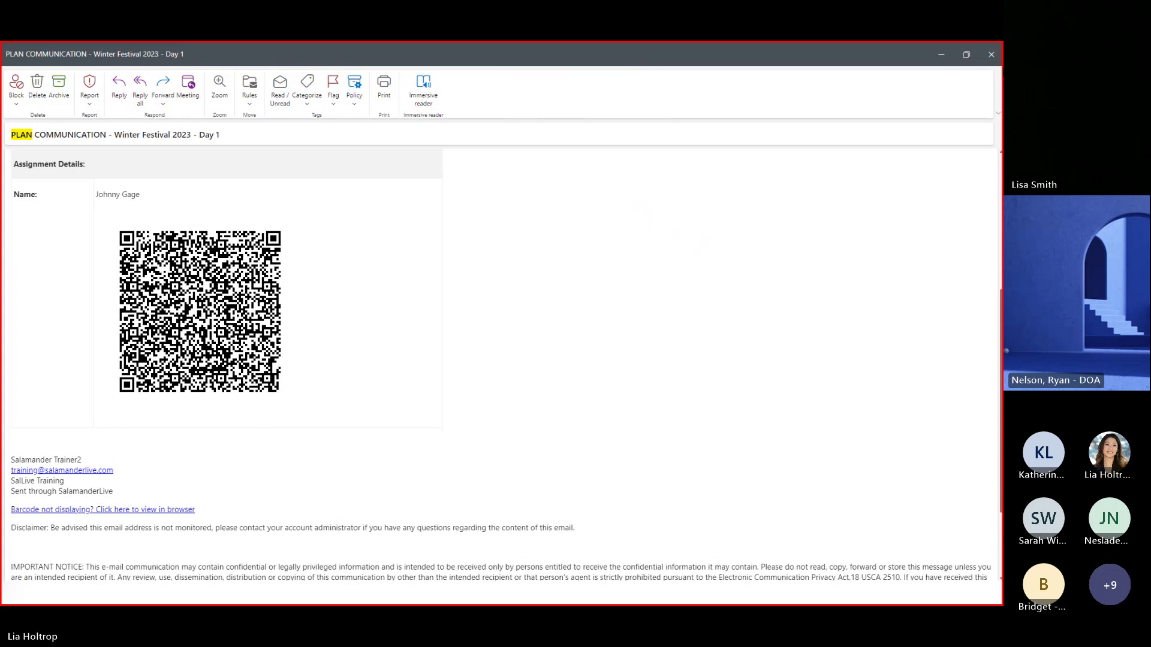
pyautogui.click(994, 56)
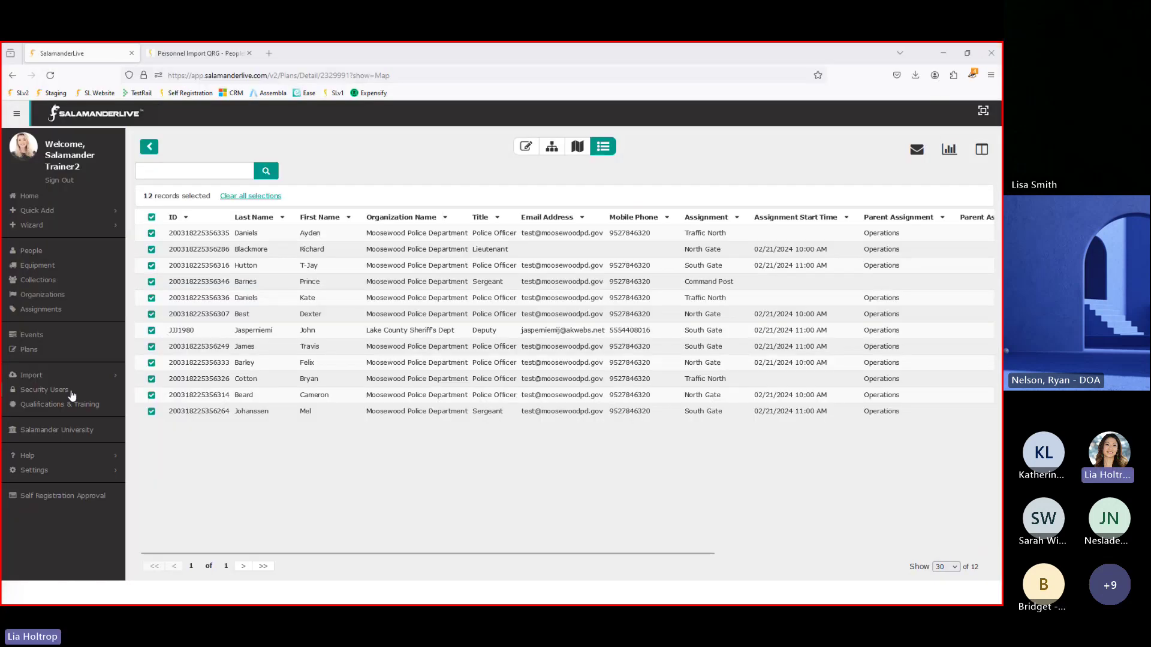
# Make a copy of the plan Great North American Eclipse 2024 - Pre-Event
pyautogui.click(30, 350)
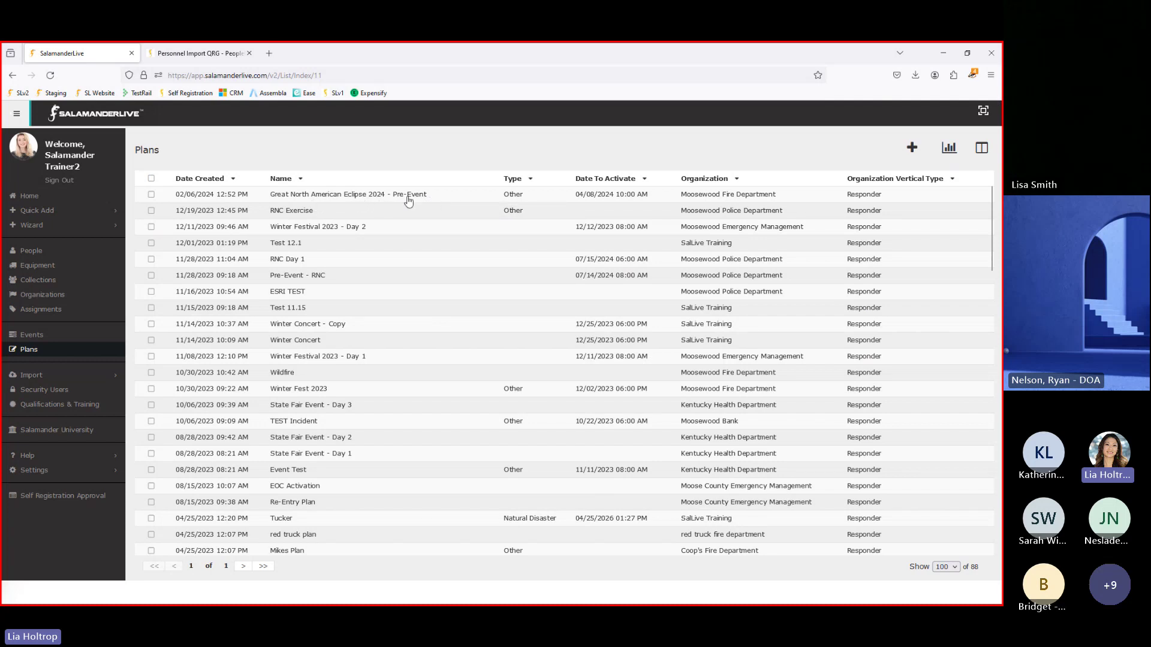
pyautogui.click(151, 194)
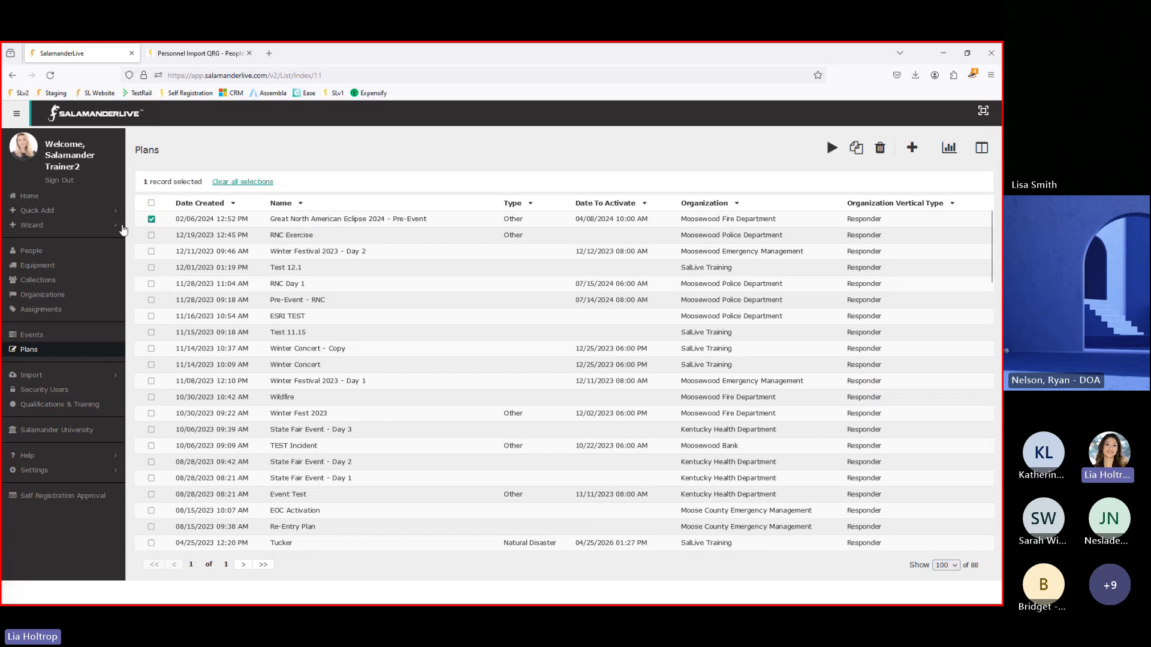
pyautogui.click(859, 152)
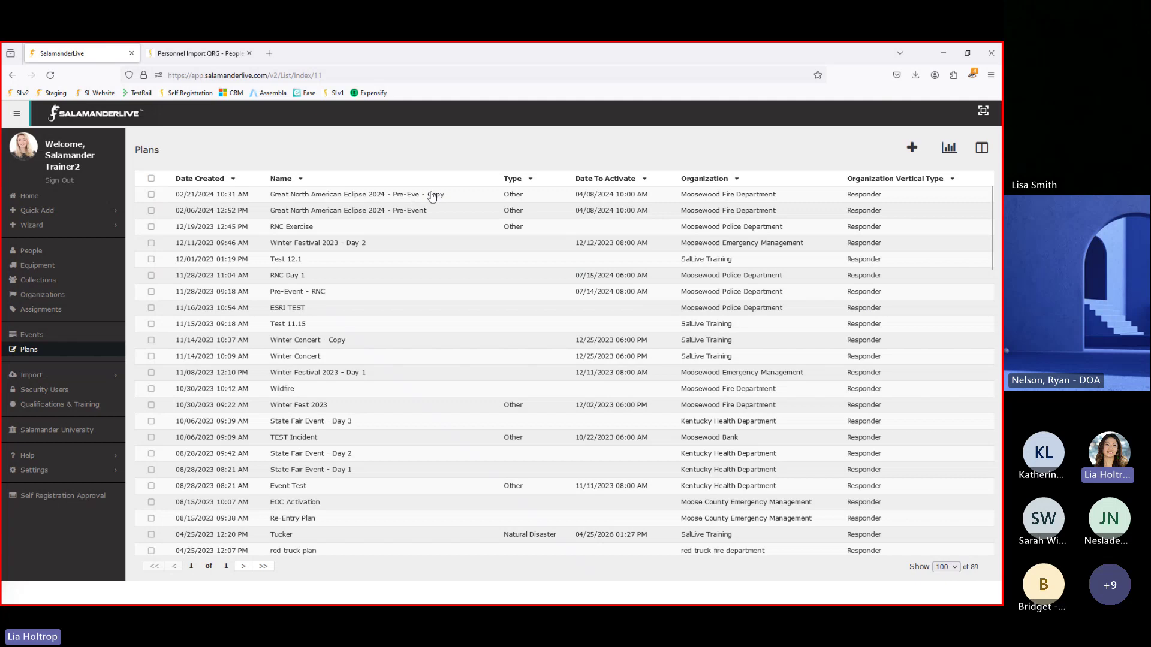
# Open the copied plan, check its assignment chart, and return to the plan details
pyautogui.click(414, 196)
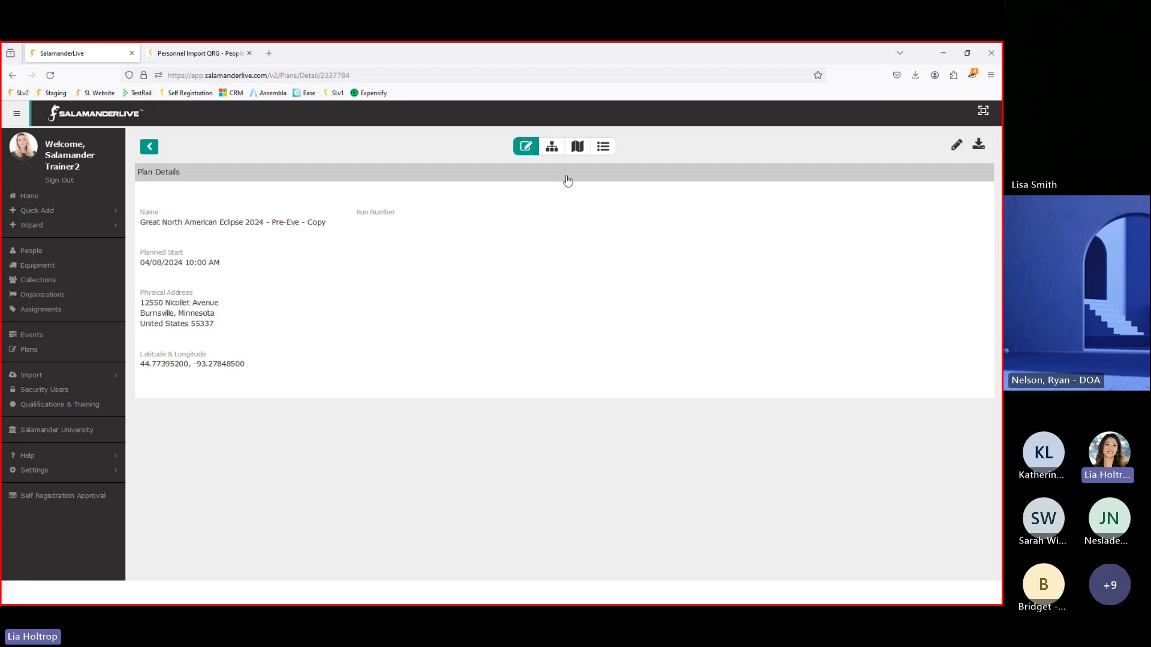
pyautogui.click(552, 154)
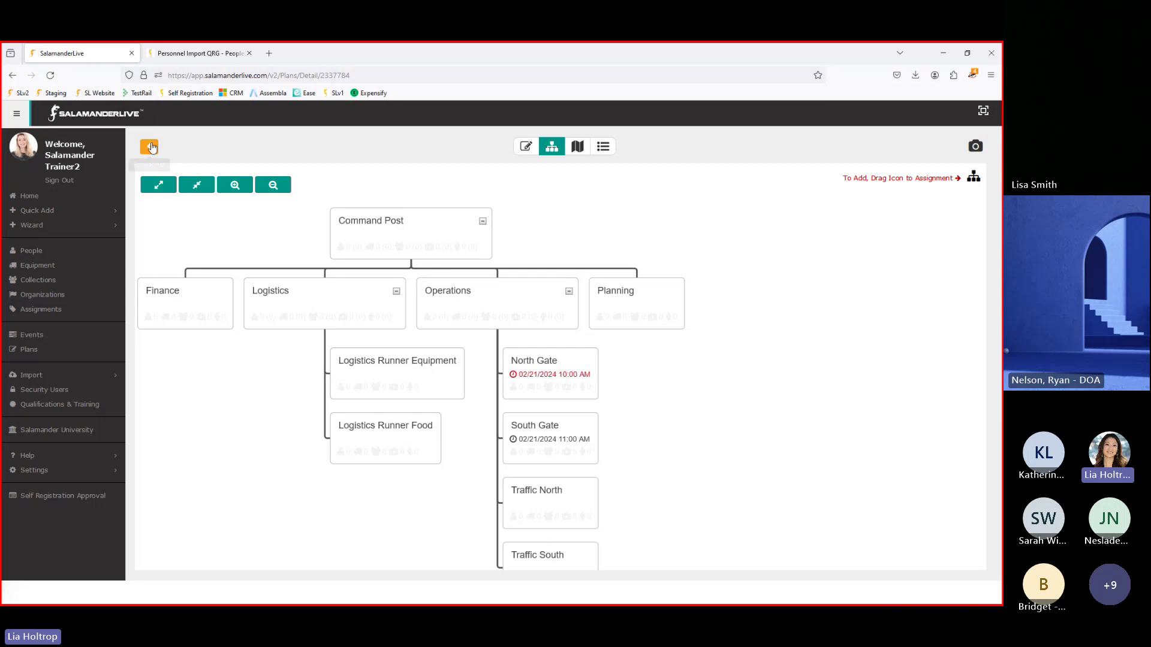
pyautogui.click(526, 147)
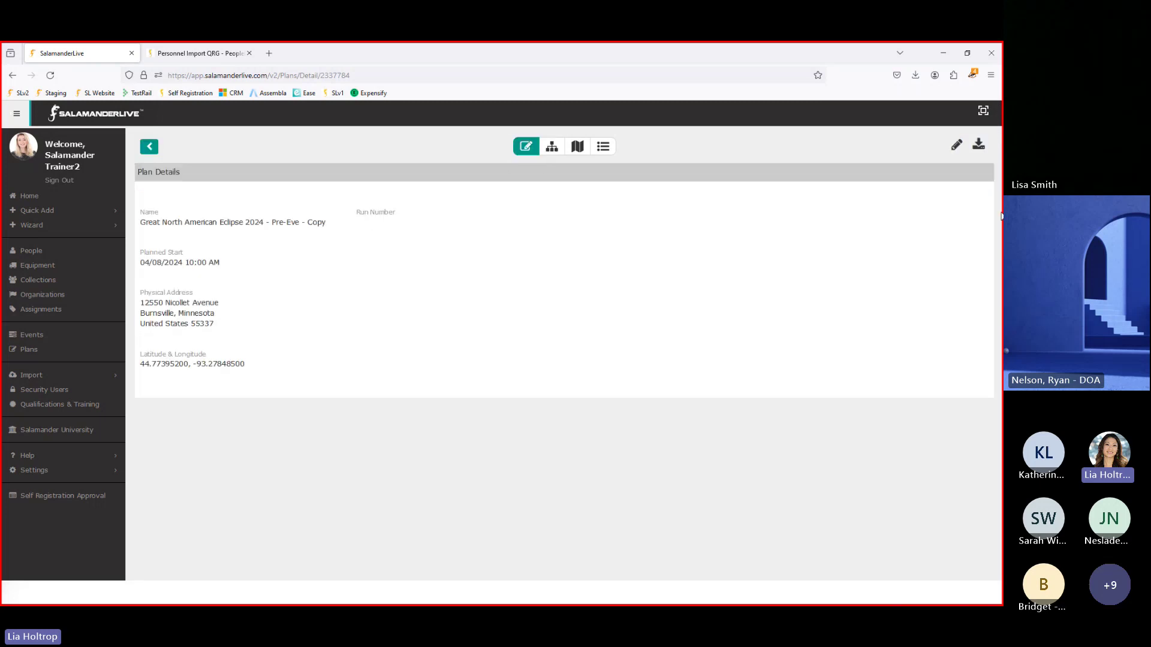
# Rename the copied plan as Great North American Eclipse 2024 - Day 1, save it, and return to the list of plans
pyautogui.click(949, 149)
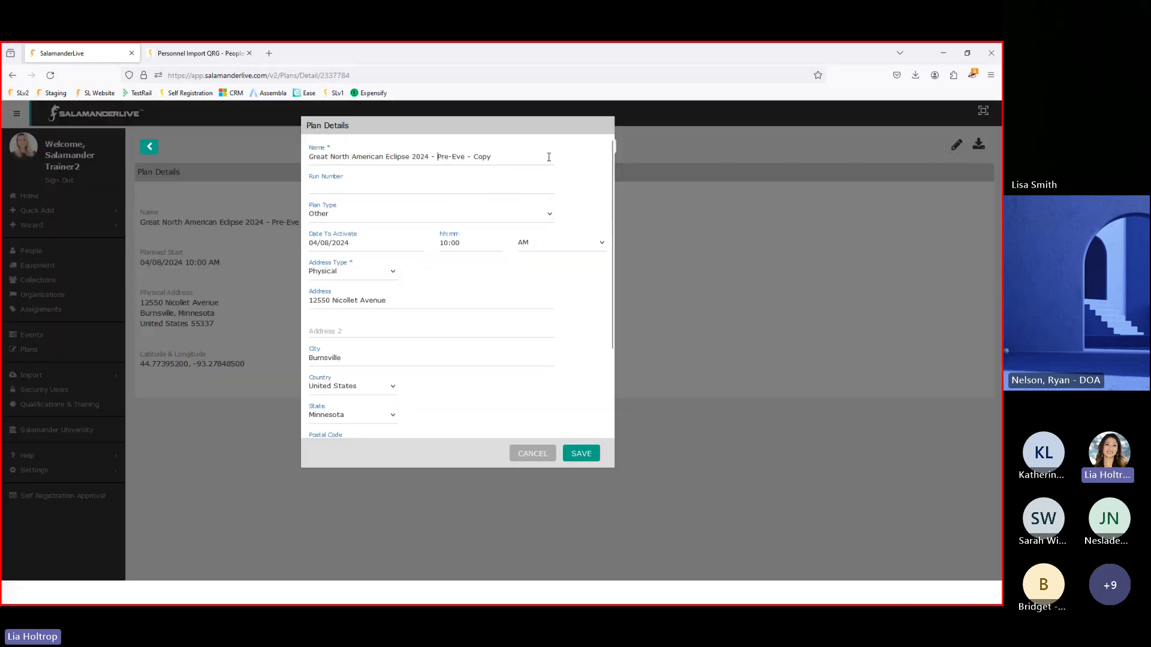
pyautogui.moveTo(437, 157); pyautogui.dragTo(501, 157)
pyautogui.write('Da')
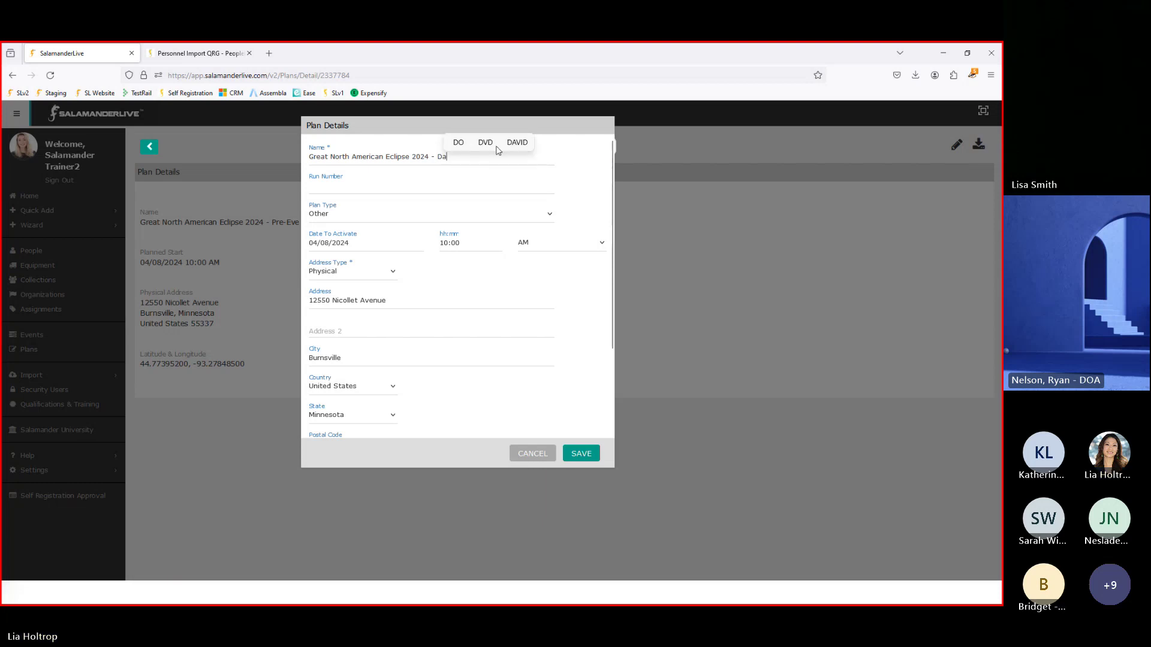
pyautogui.write('y 1')
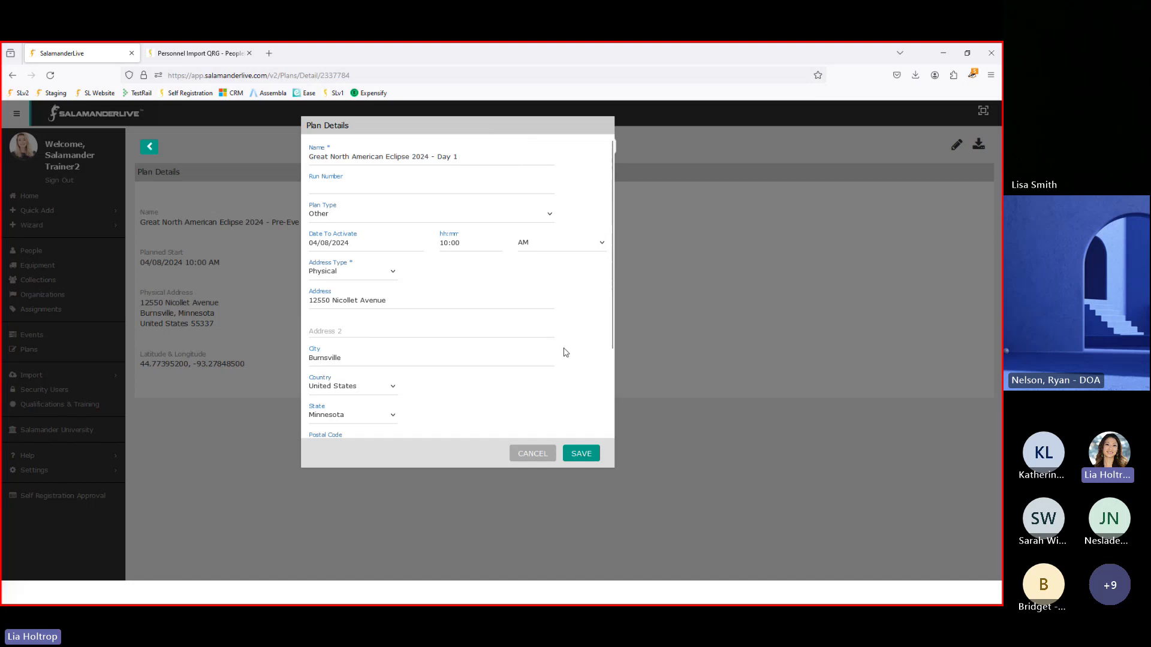
pyautogui.click(586, 455)
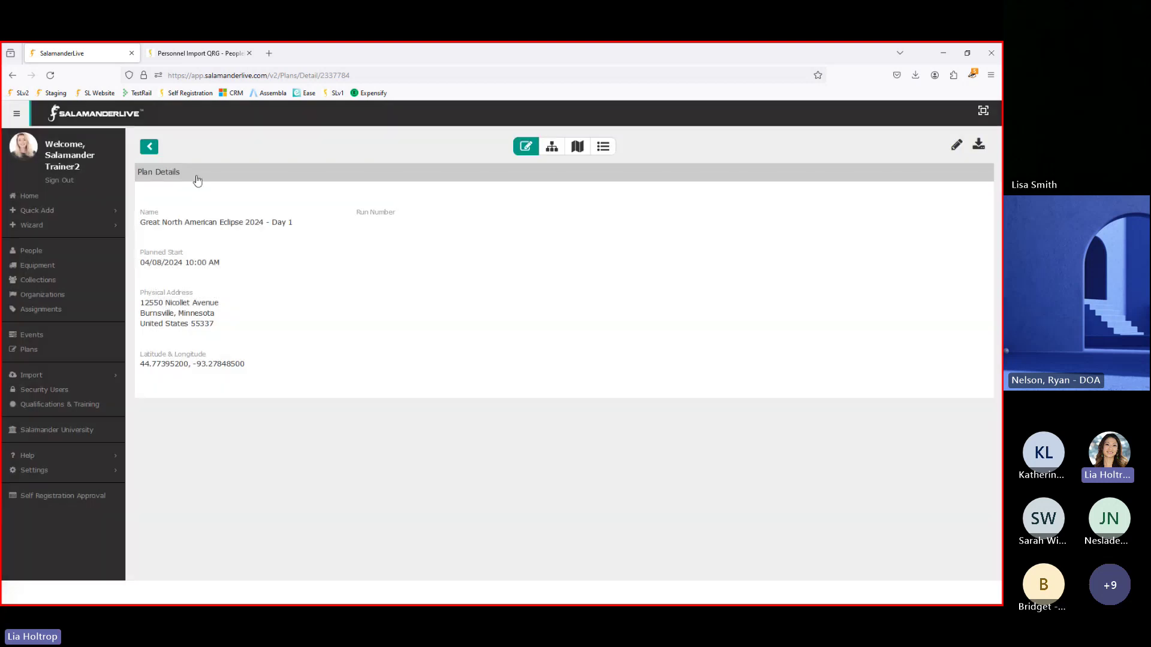
pyautogui.click(149, 148)
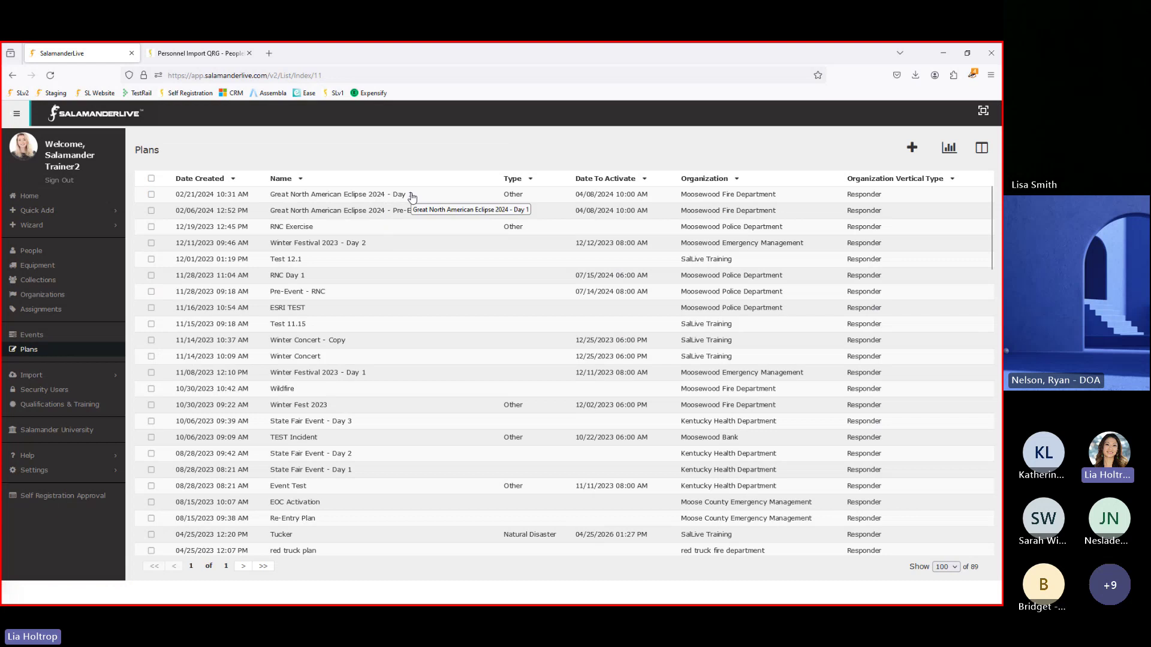
# Start an event from the Great North American Eclipse 2024 - Pre-Event plan with its existing details, and open the list of events
pyautogui.click(151, 210)
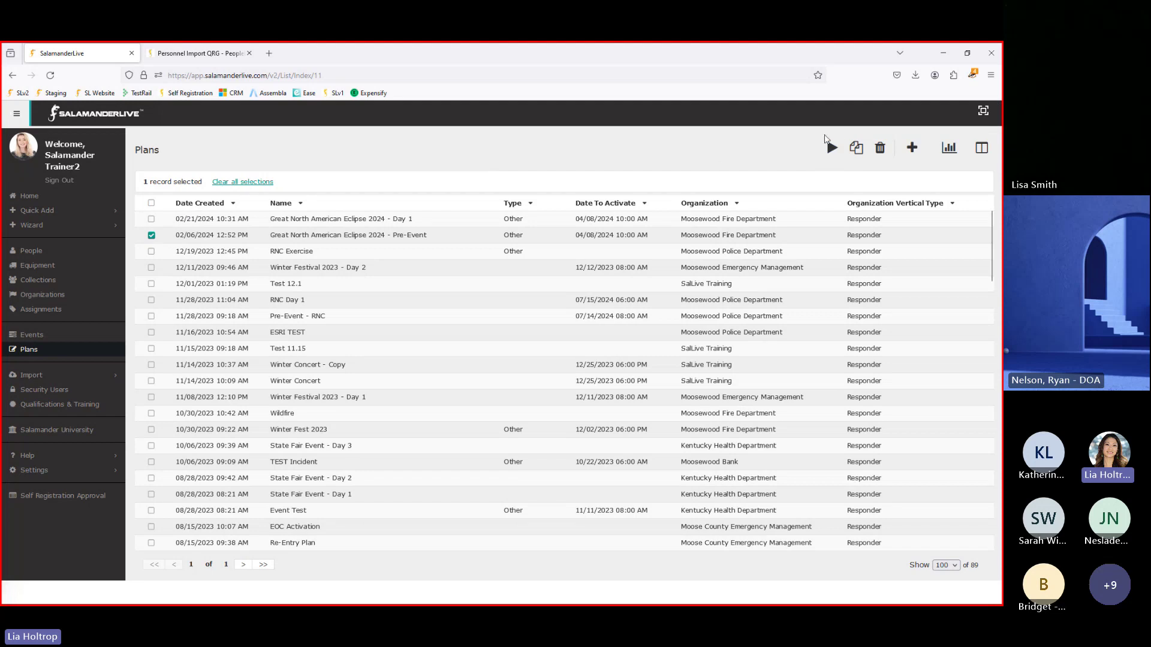
pyautogui.click(832, 150)
pyautogui.click(630, 230)
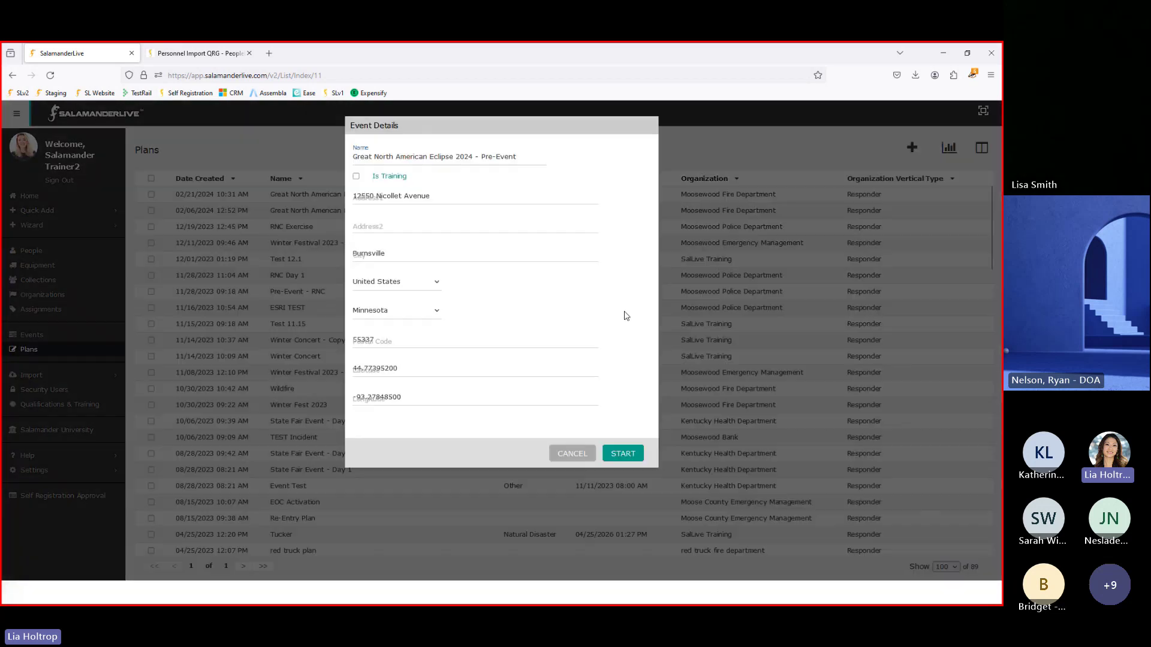
pyautogui.click(630, 454)
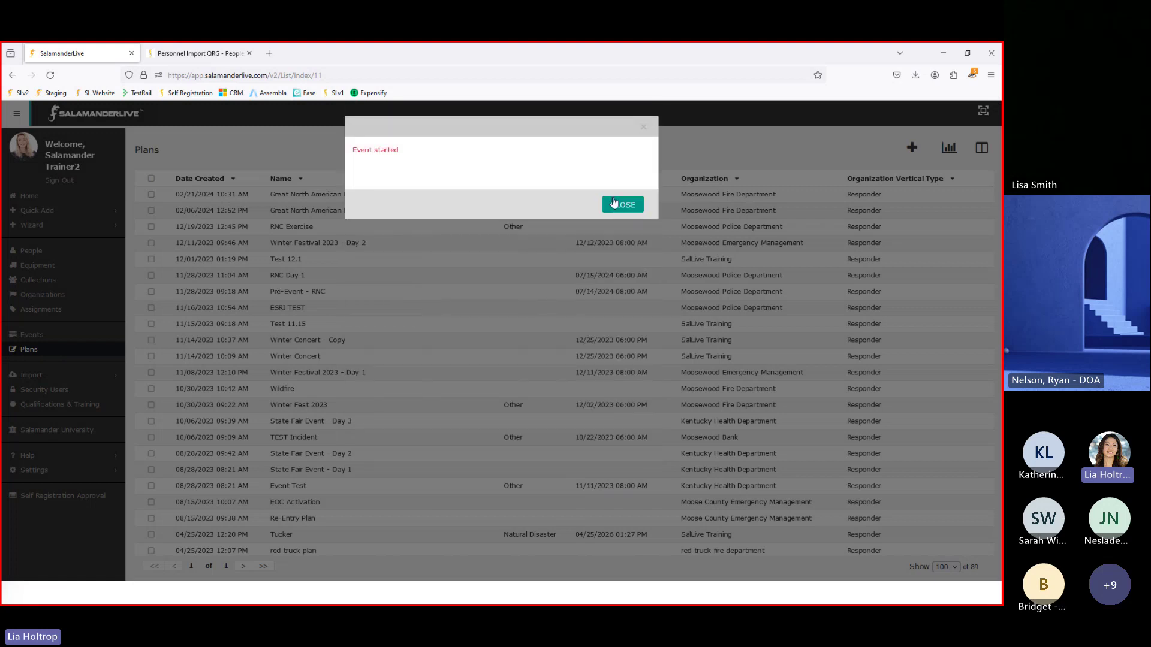
pyautogui.click(623, 205)
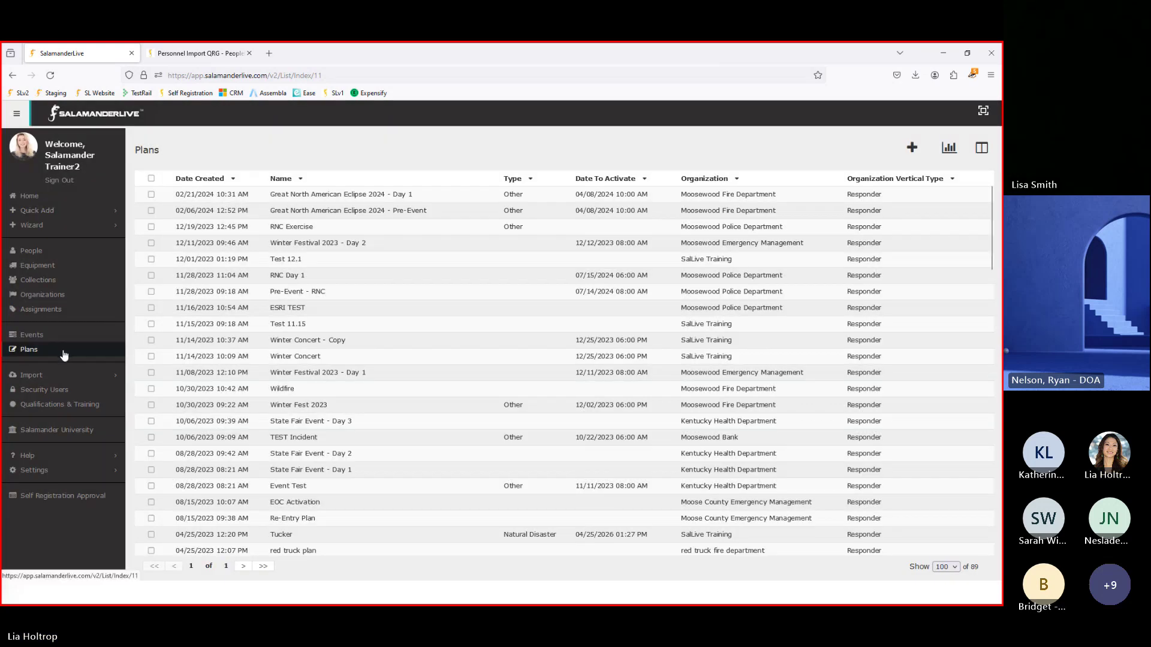
pyautogui.click(63, 333)
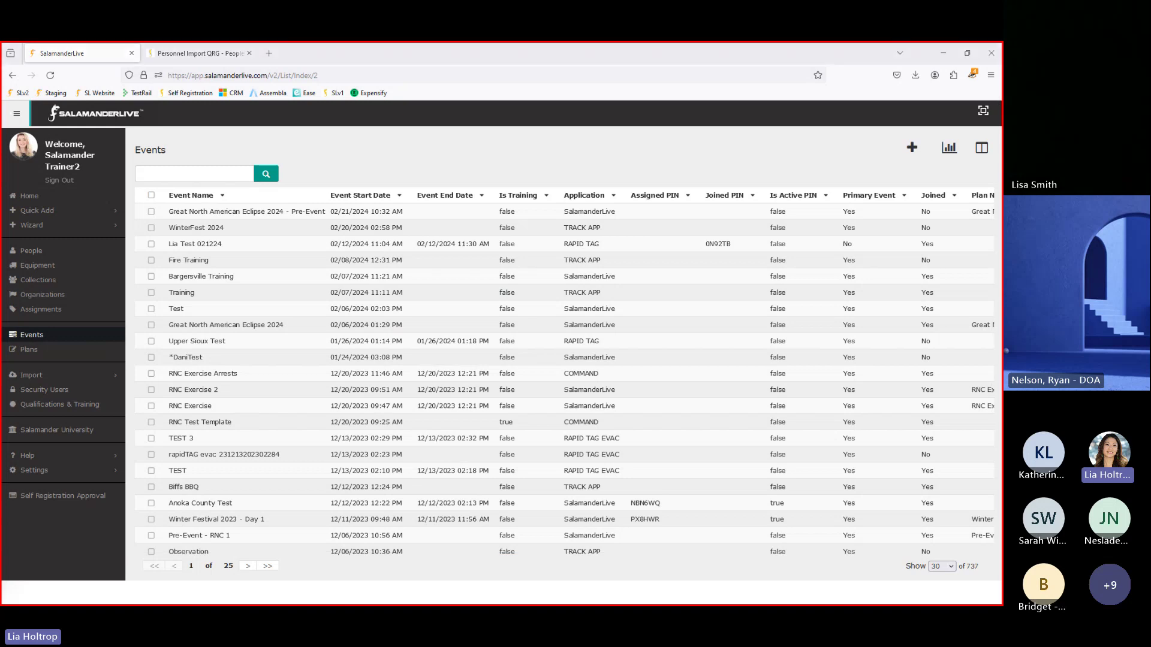
pyautogui.hotkey('alt', 'Tab')
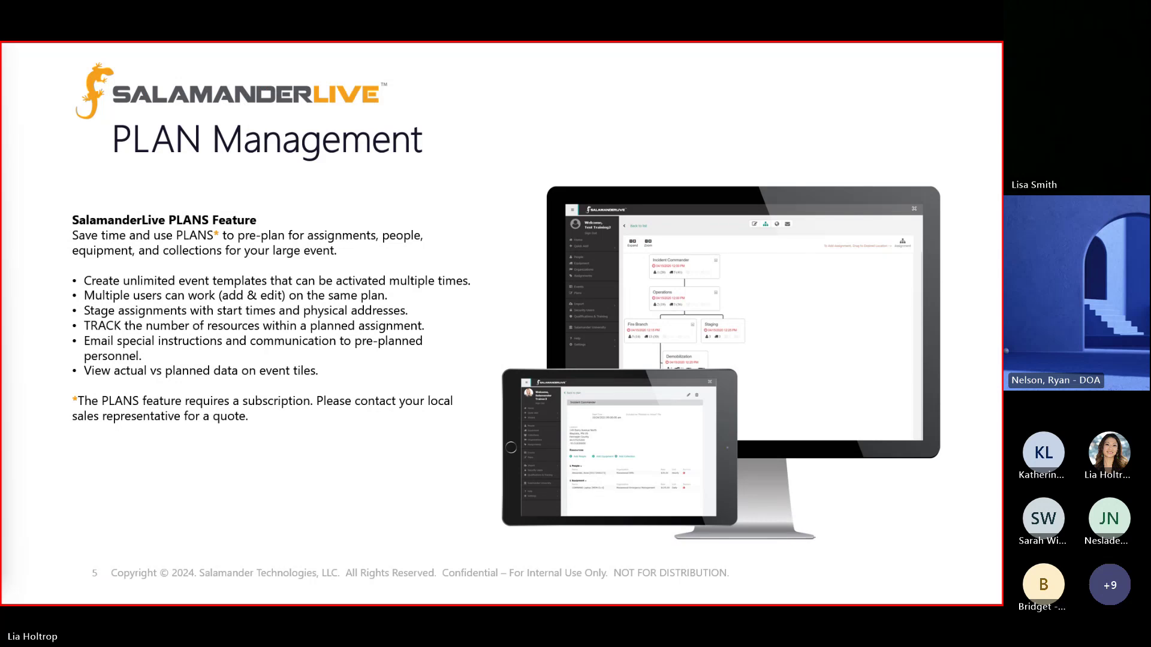
pyautogui.press('Right')
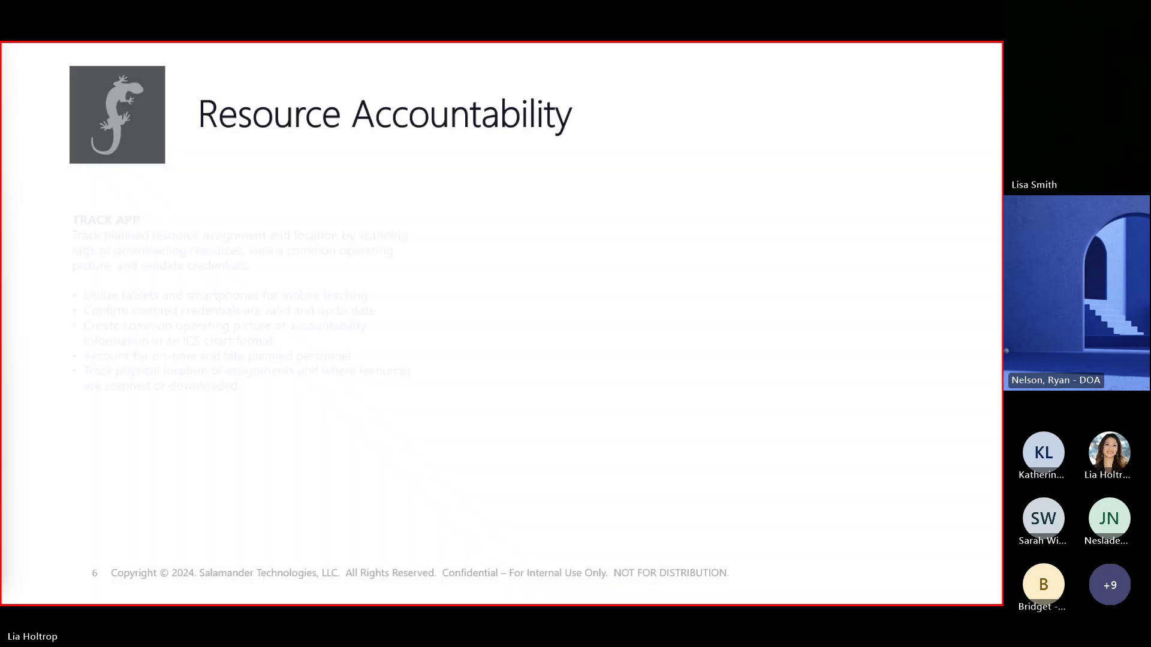
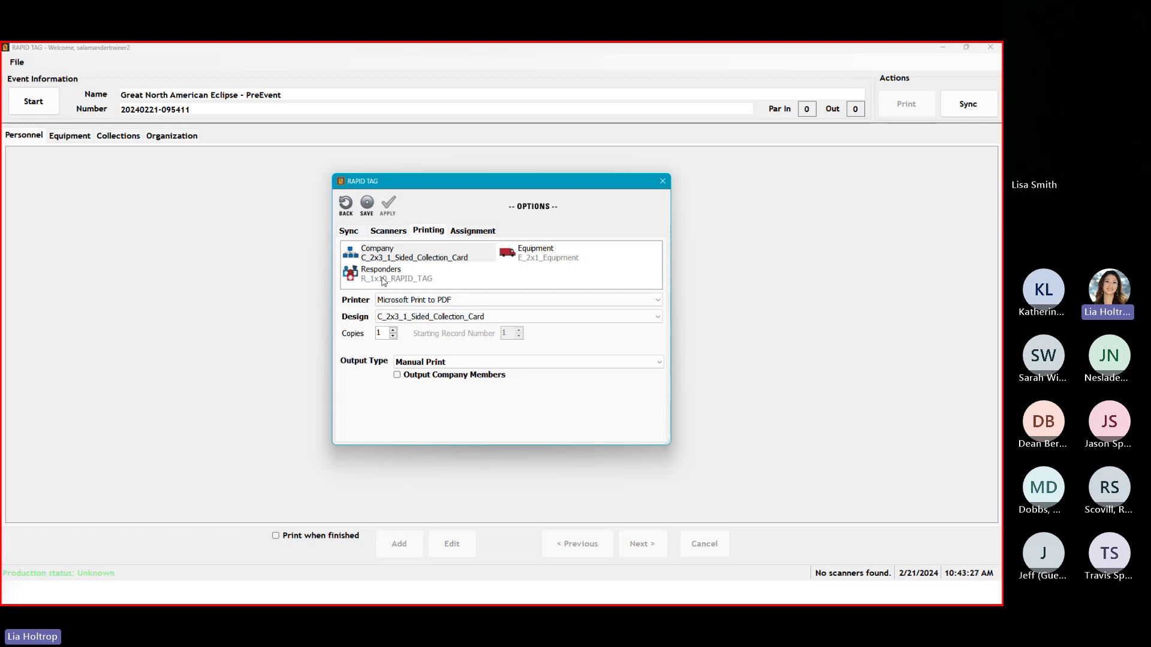
# Review RAPID TAG's assignment options, highlighting the Checked In Assignment name
pyautogui.click(471, 234)
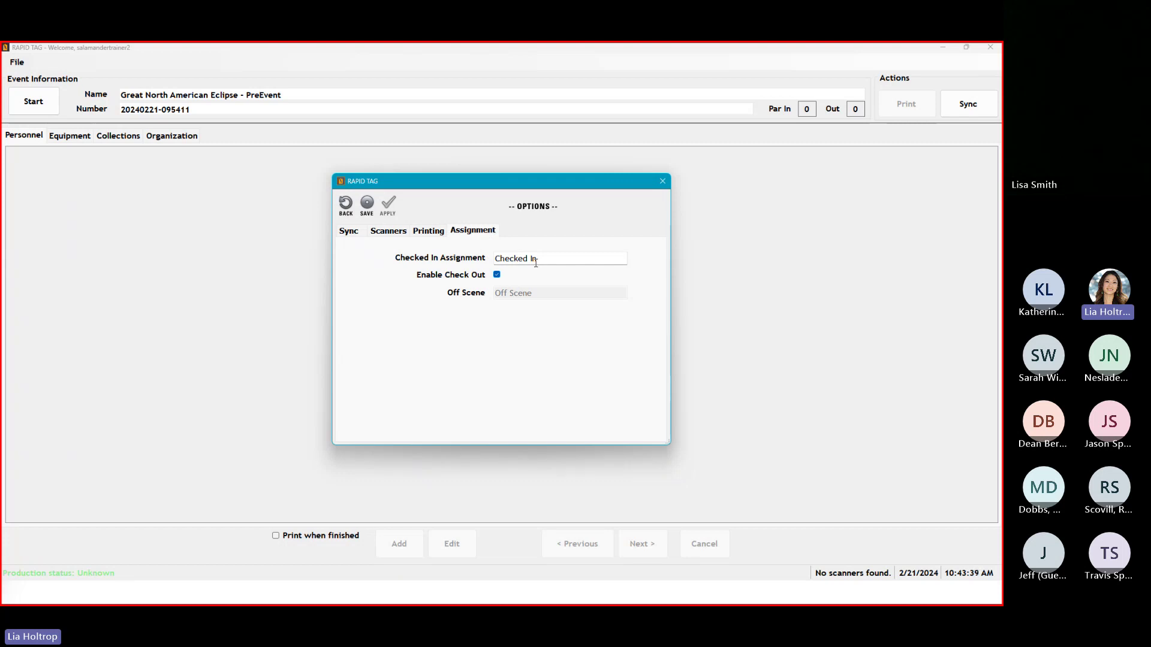
pyautogui.moveTo(543, 262); pyautogui.dragTo(490, 278)
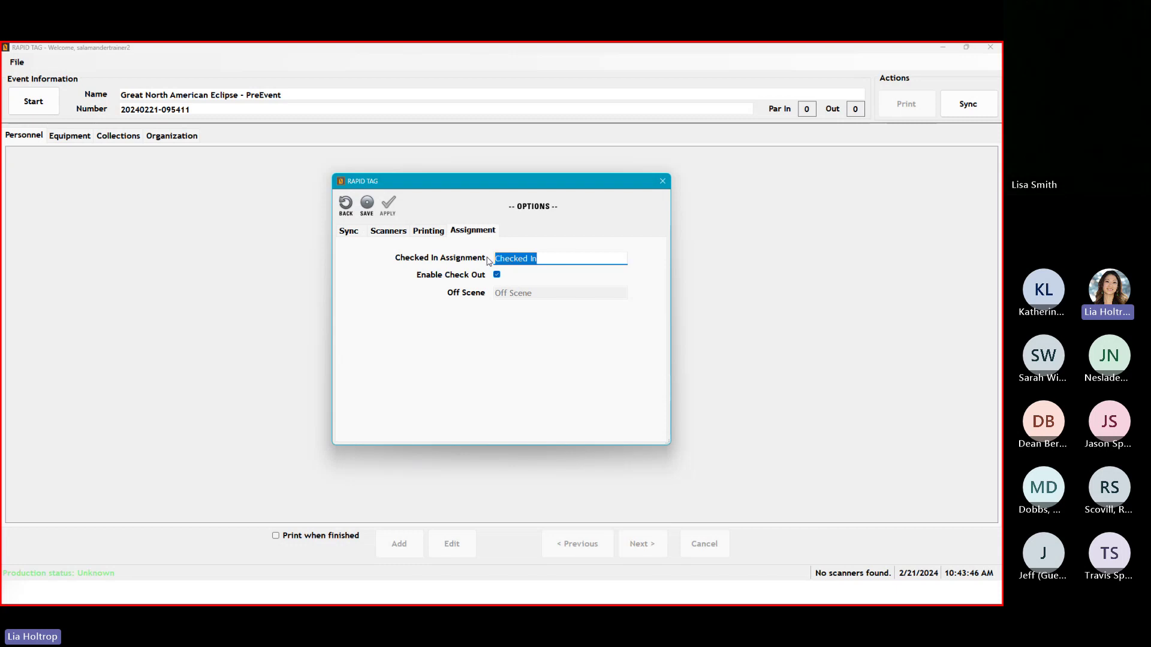
# Switch to SalamanderLive and open the plan Great North American Eclipse 2024 - Pre-Event
pyautogui.hotkey('alt', 'Tab')
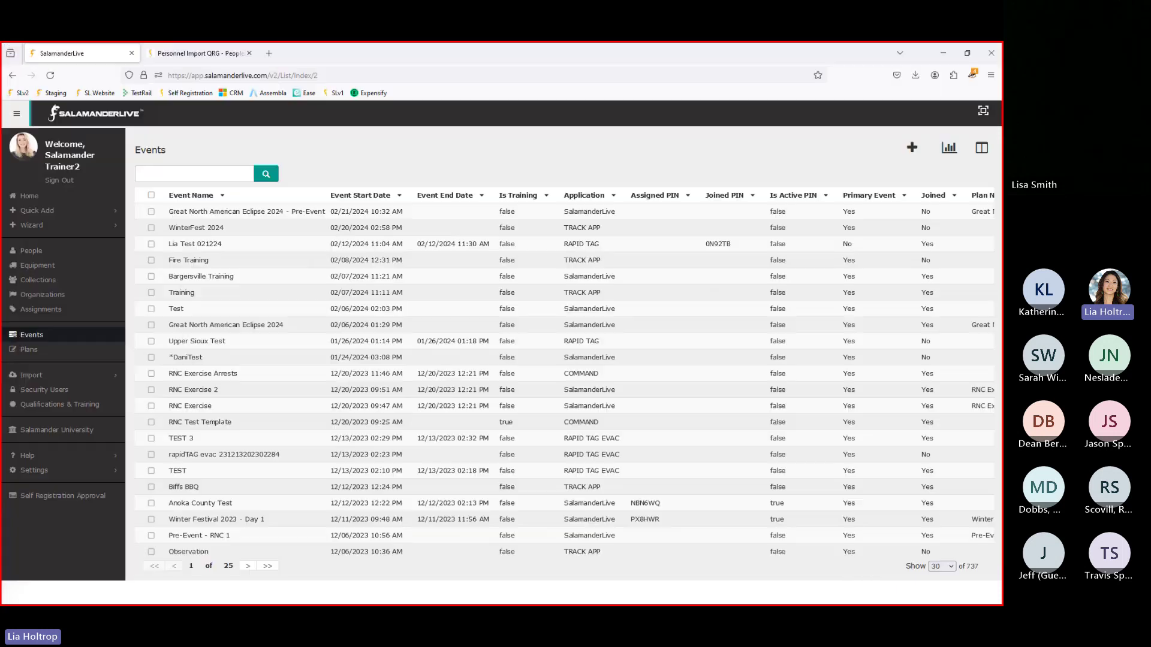
pyautogui.click(29, 350)
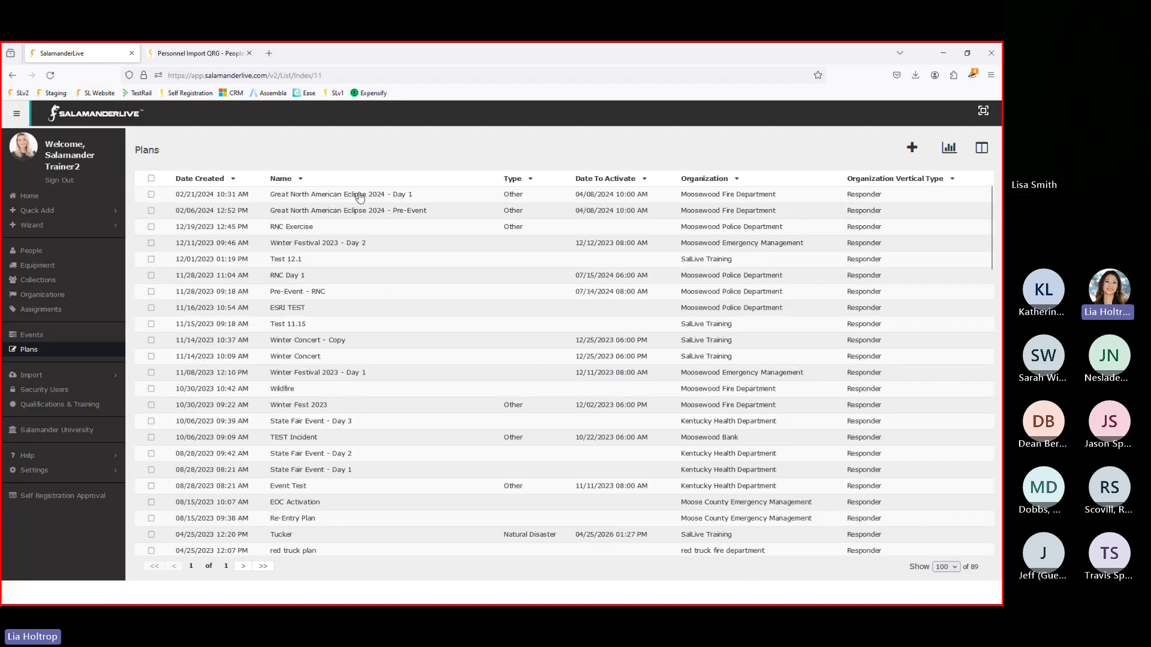
pyautogui.click(365, 208)
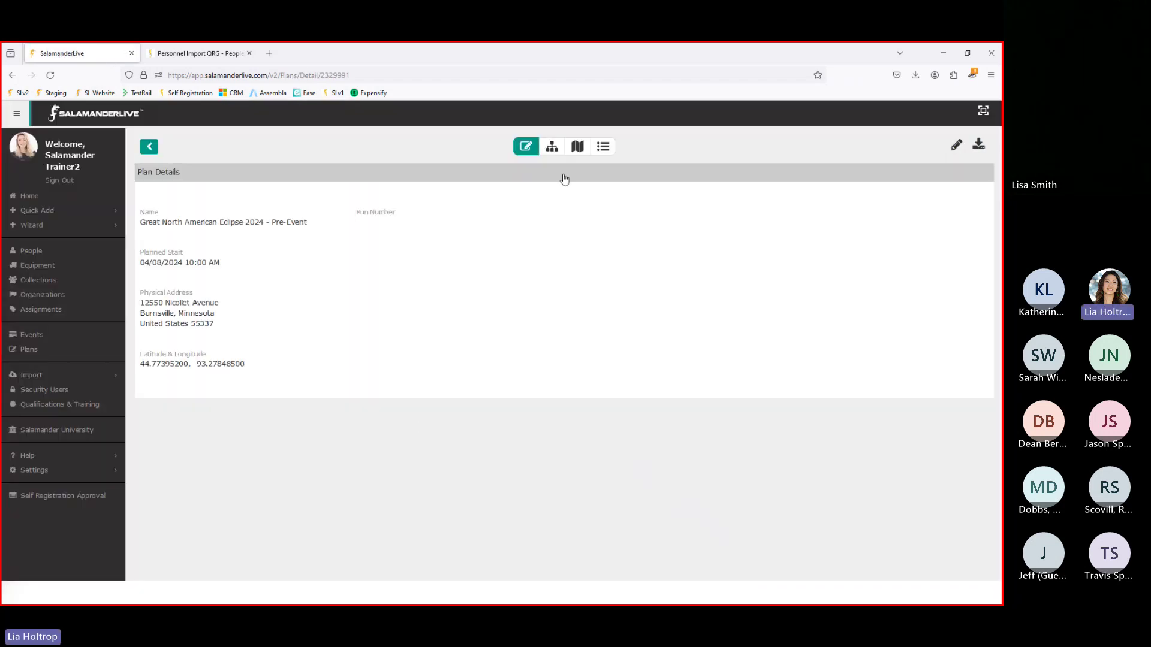
# Examine the whole assignment chart of the Pre-Event plan, including its check-in stations, and switch back to RAPID TAG
pyautogui.click(551, 146)
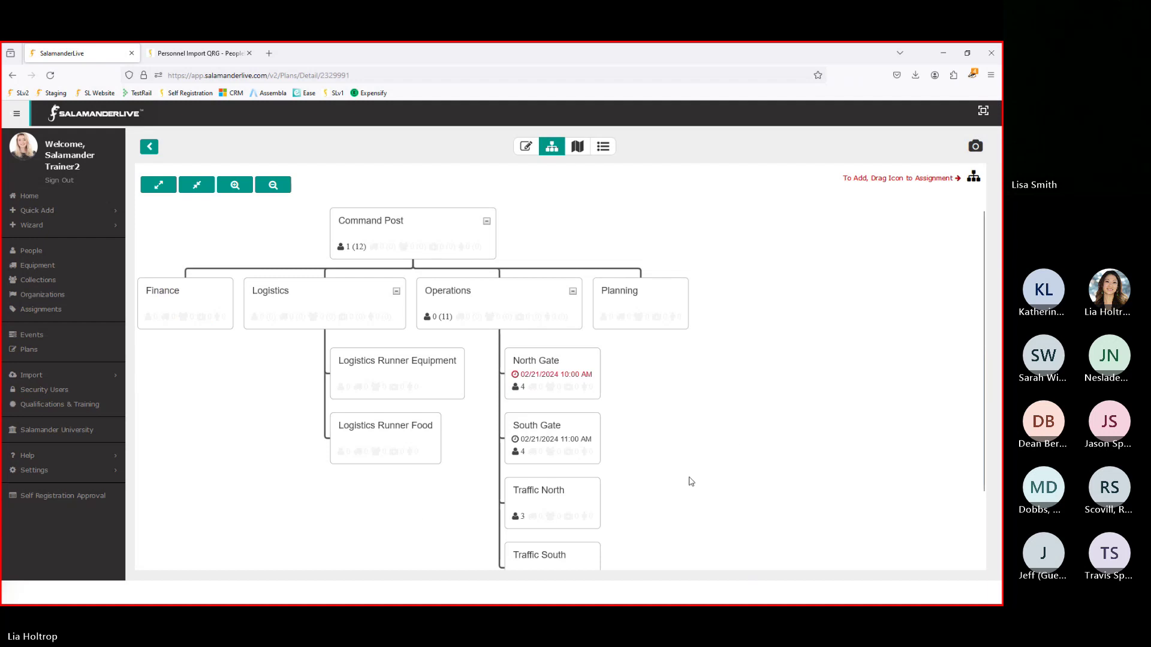
pyautogui.click(273, 184)
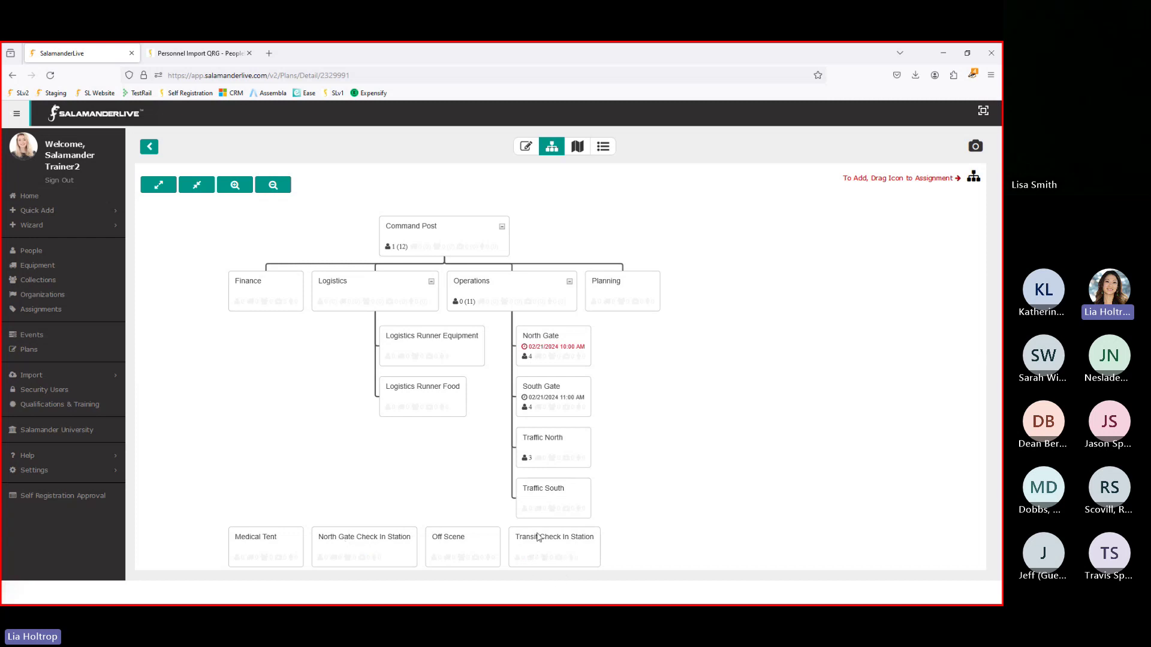
pyautogui.click(943, 56)
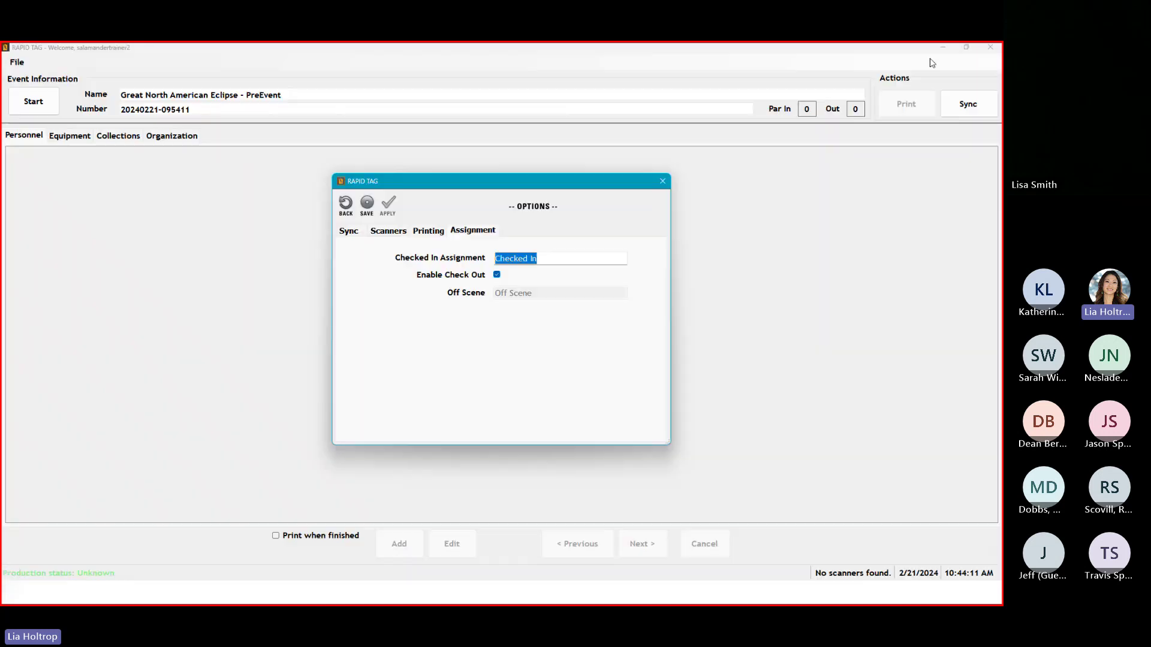
# Set the Checked In Assignment option to Transit Checked In Station and save the options
pyautogui.click(498, 258)
pyautogui.write('Transit')
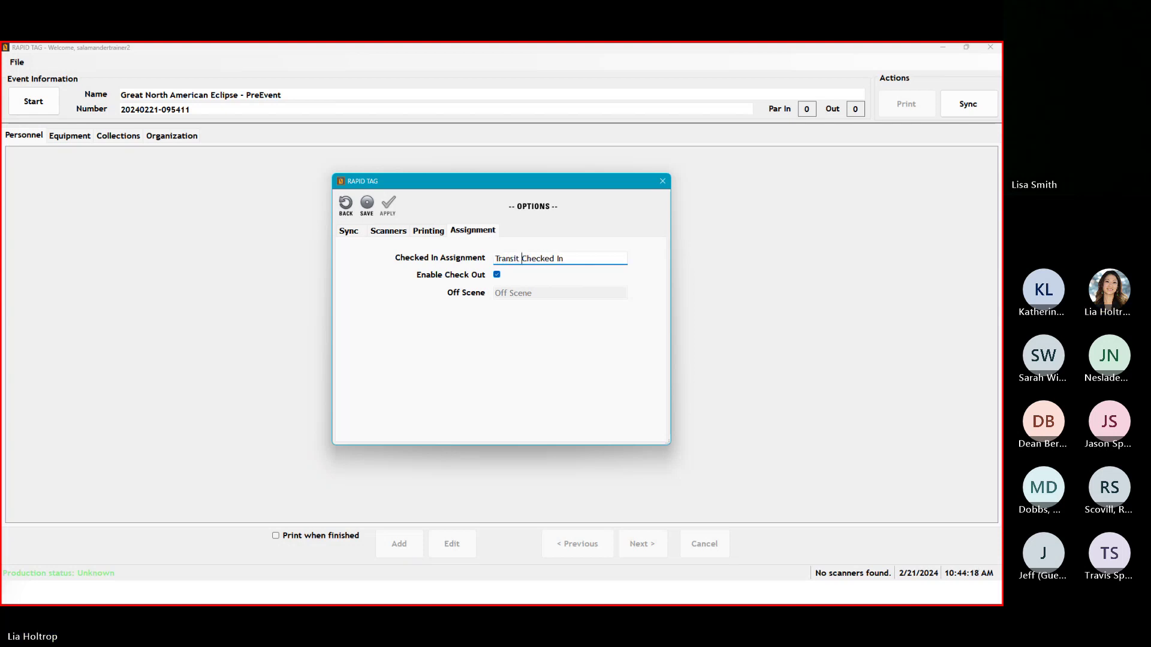
pyautogui.click(588, 259)
pyautogui.write('S')
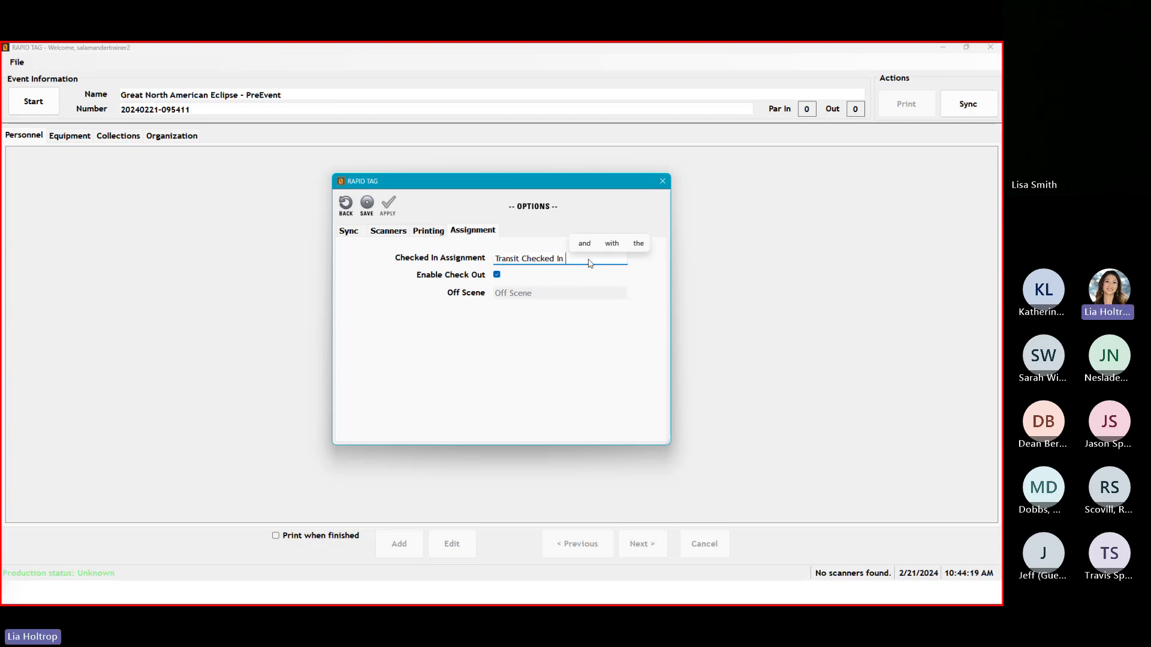
pyautogui.write('tation')
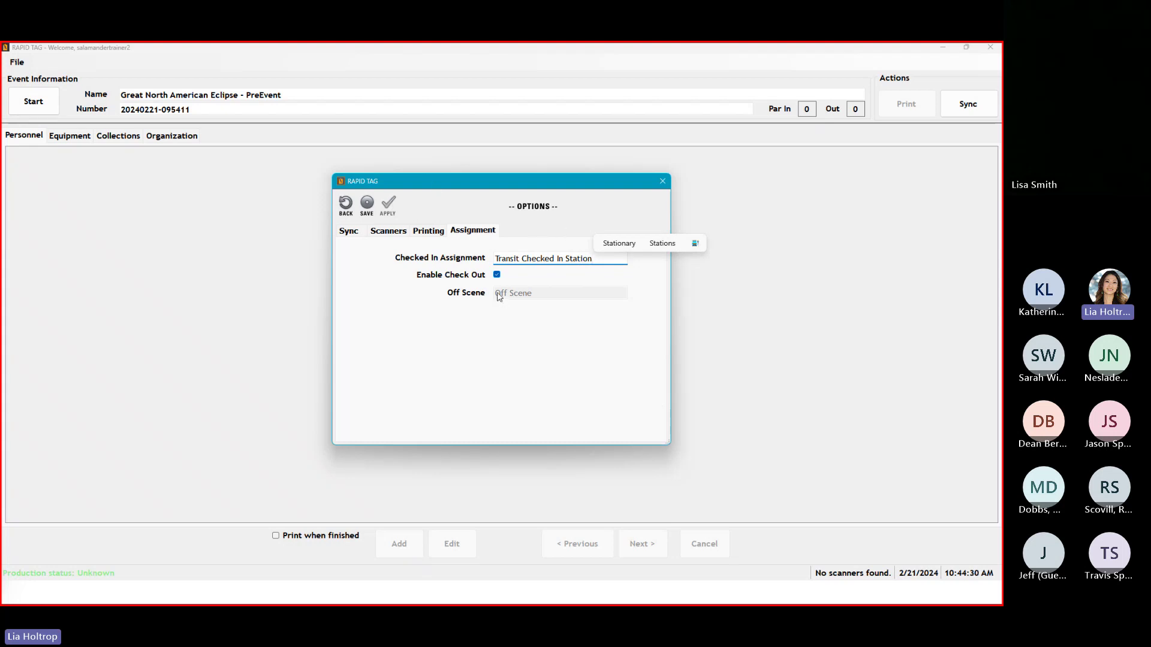
pyautogui.click(422, 230)
pyautogui.click(465, 230)
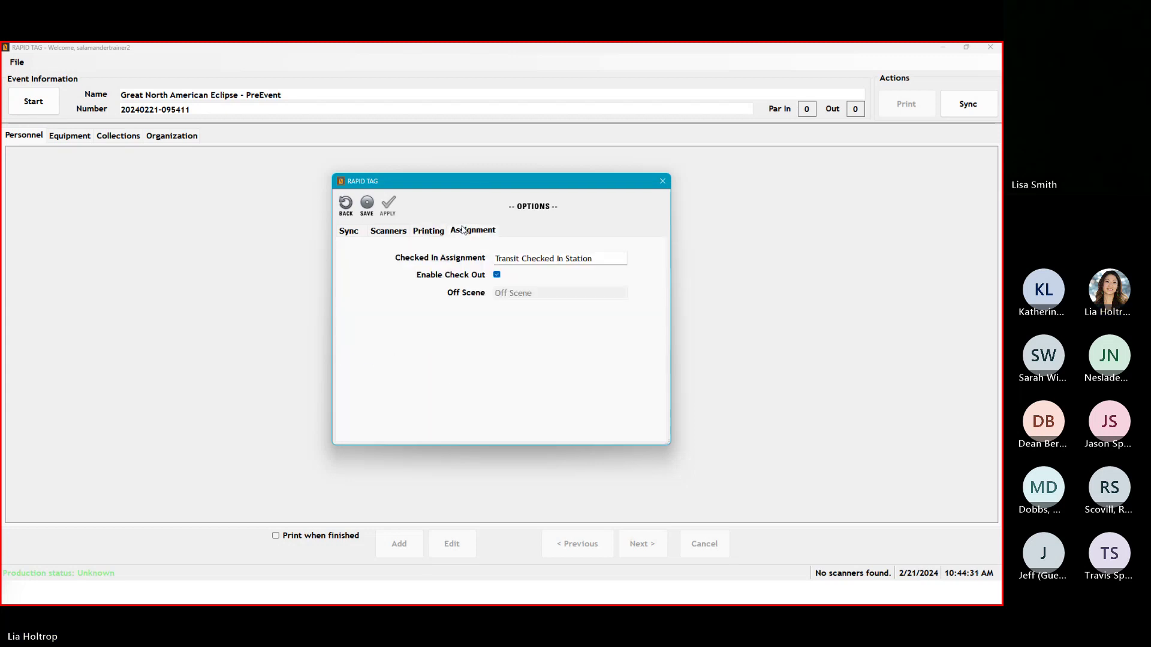
pyautogui.click(367, 206)
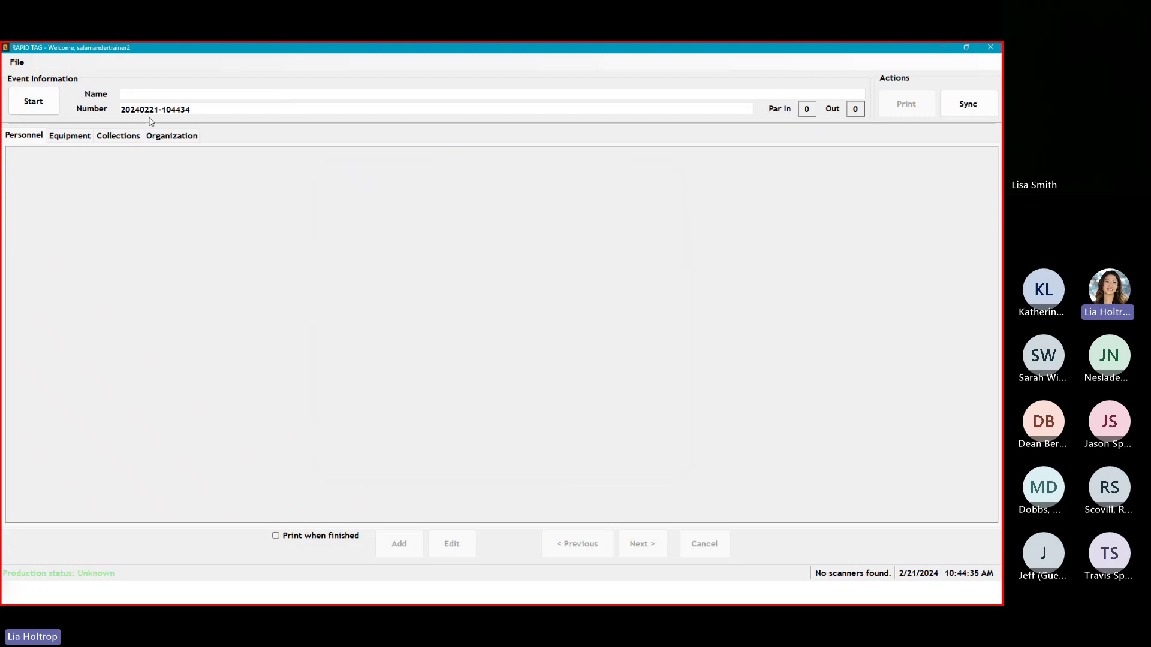
# Name the new event Great North American Eclipse 2024 and start it
pyautogui.write('Great Nort')
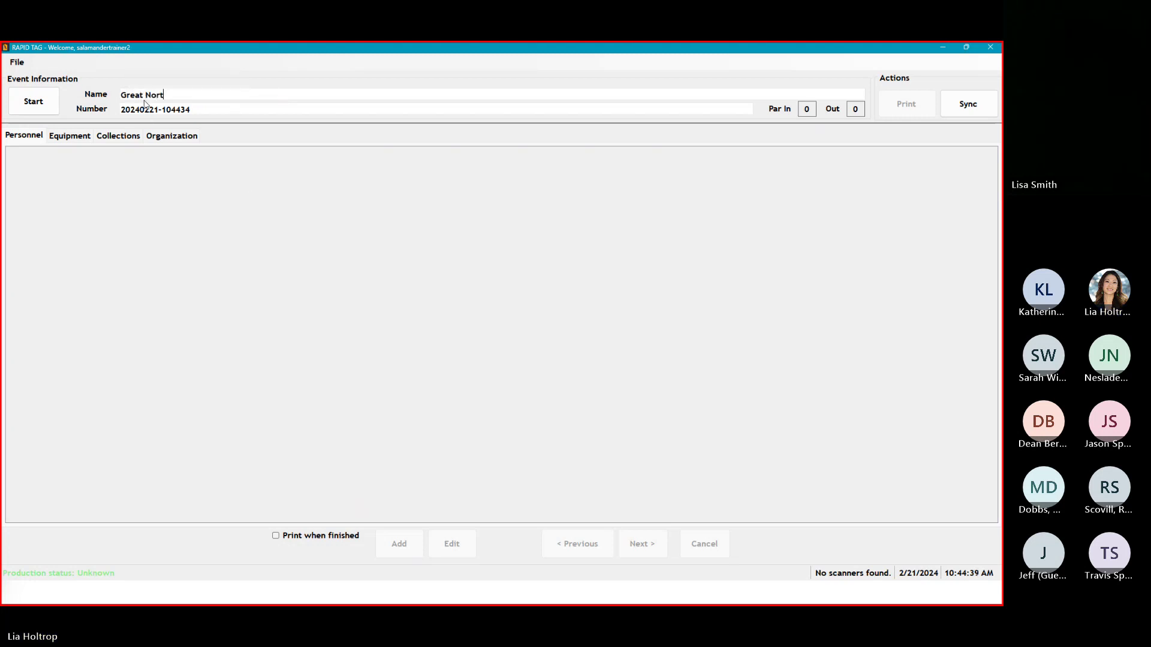
pyautogui.write('h American Ecl')
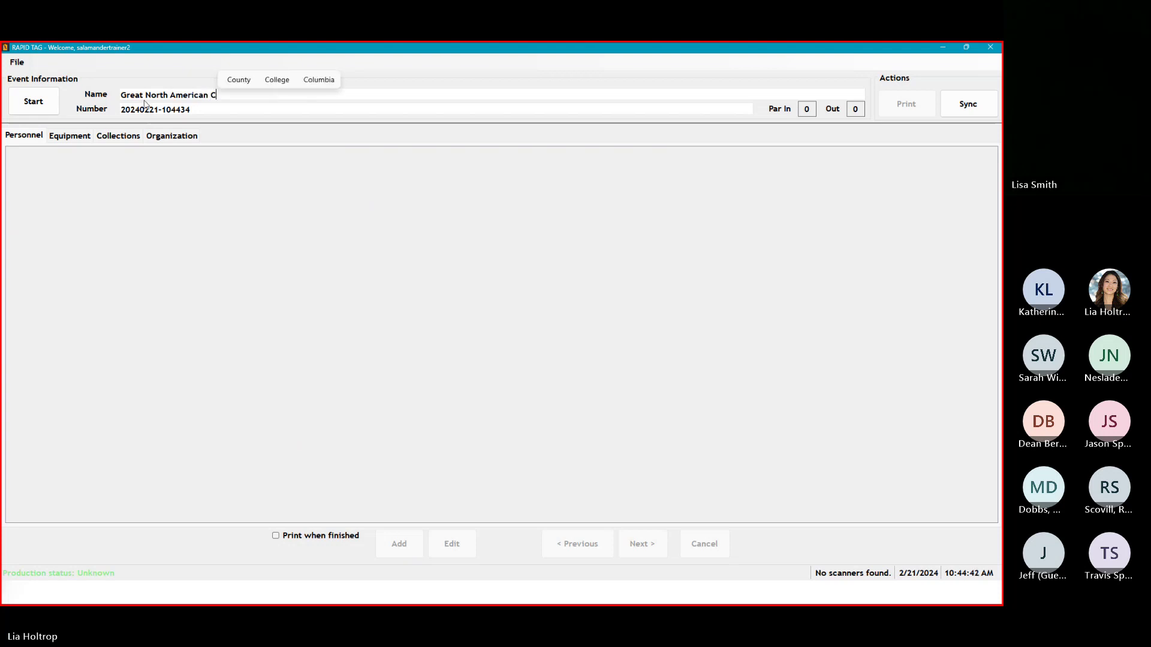
pyautogui.write('ips')
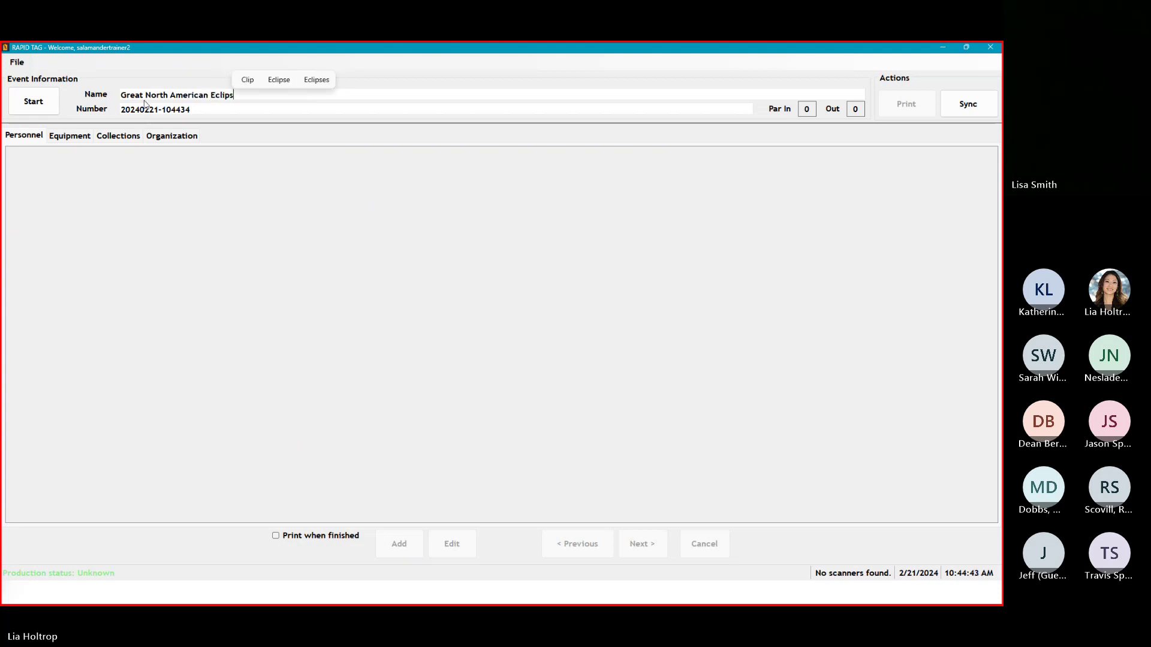
pyautogui.write('e 2024')
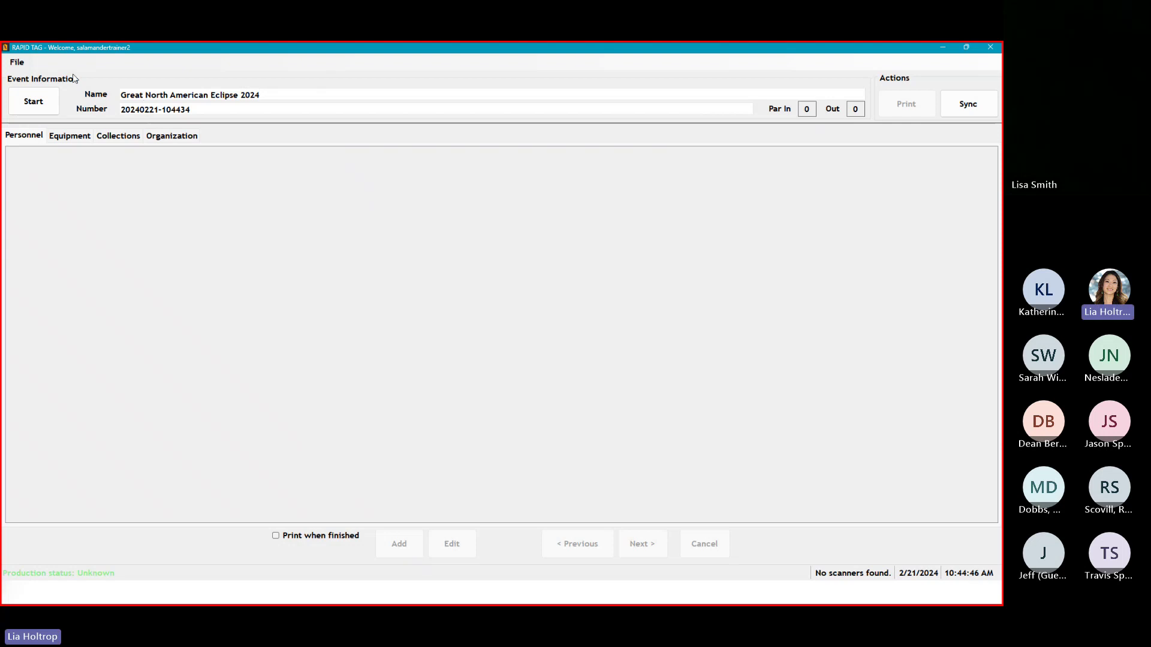
pyautogui.click(46, 100)
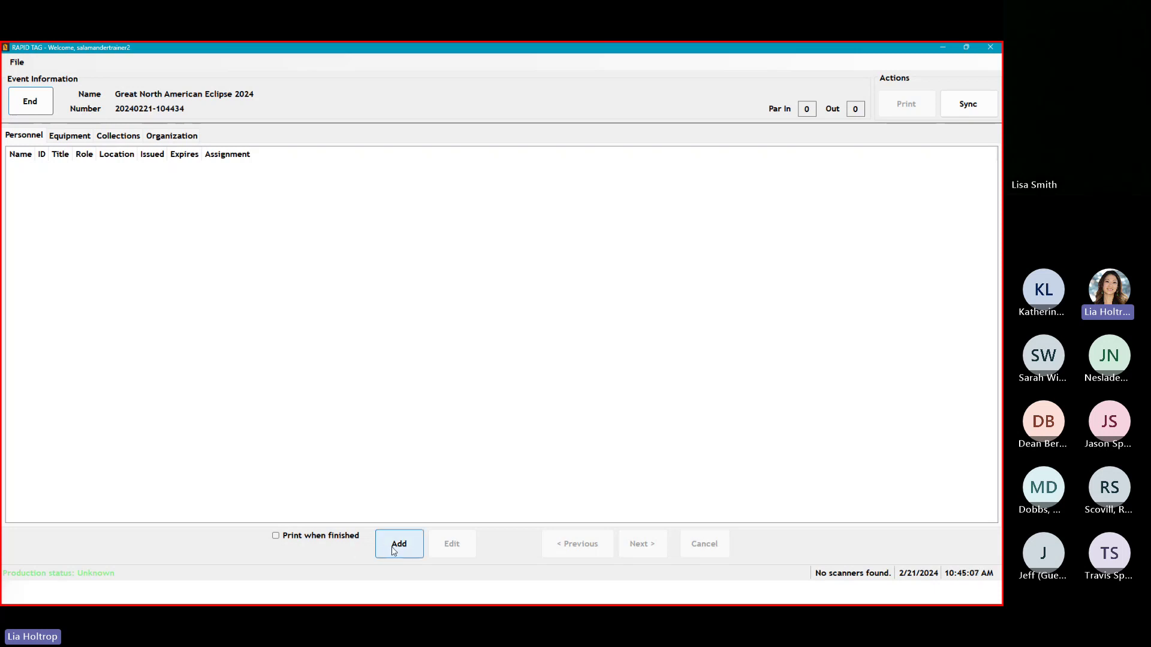
# Add a person under SalLive Training with first name, last name and phone number, keeping the Transit Checked In Station assignment
pyautogui.click(391, 550)
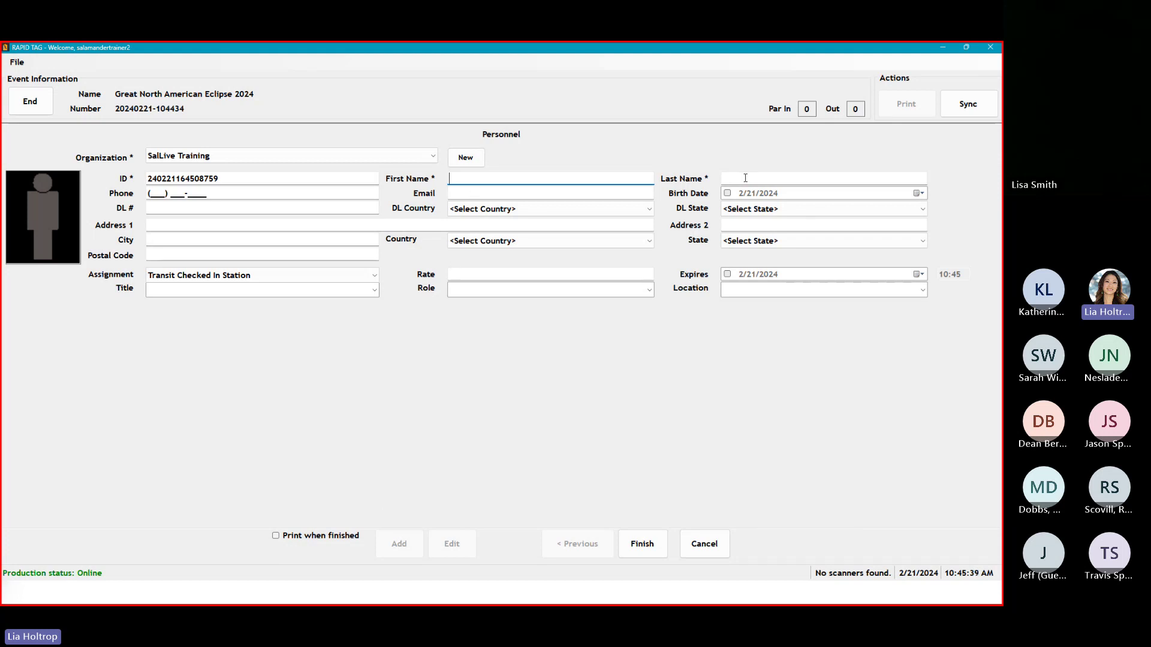
pyautogui.write('Harry')
pyautogui.click(745, 178)
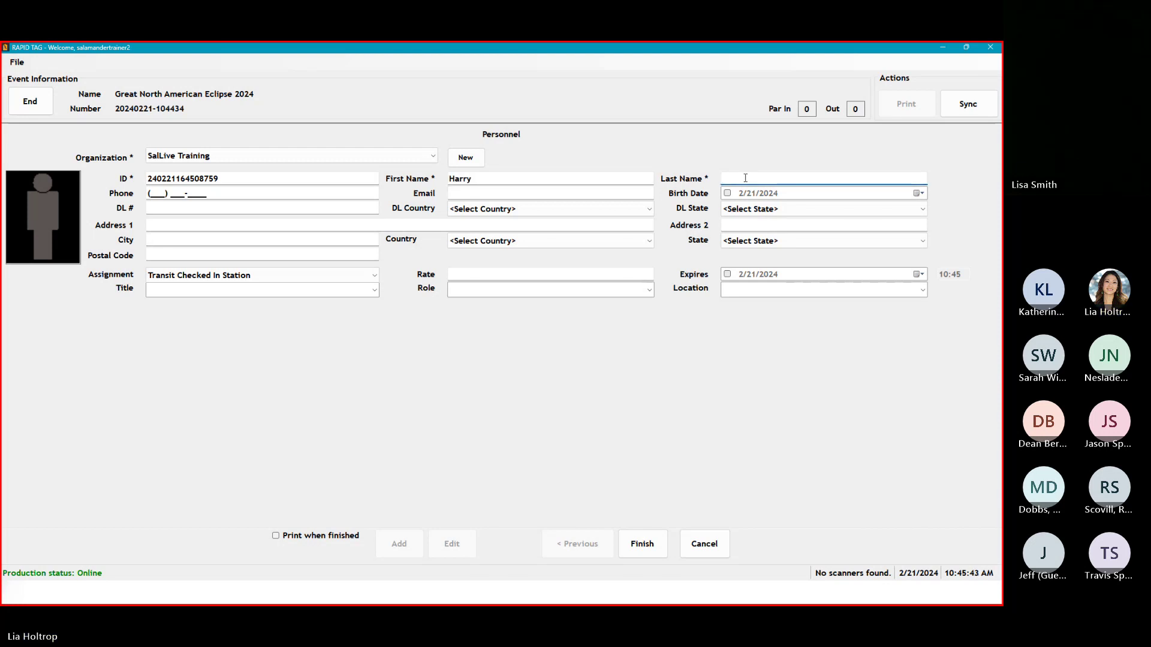
pyautogui.write('Wild')
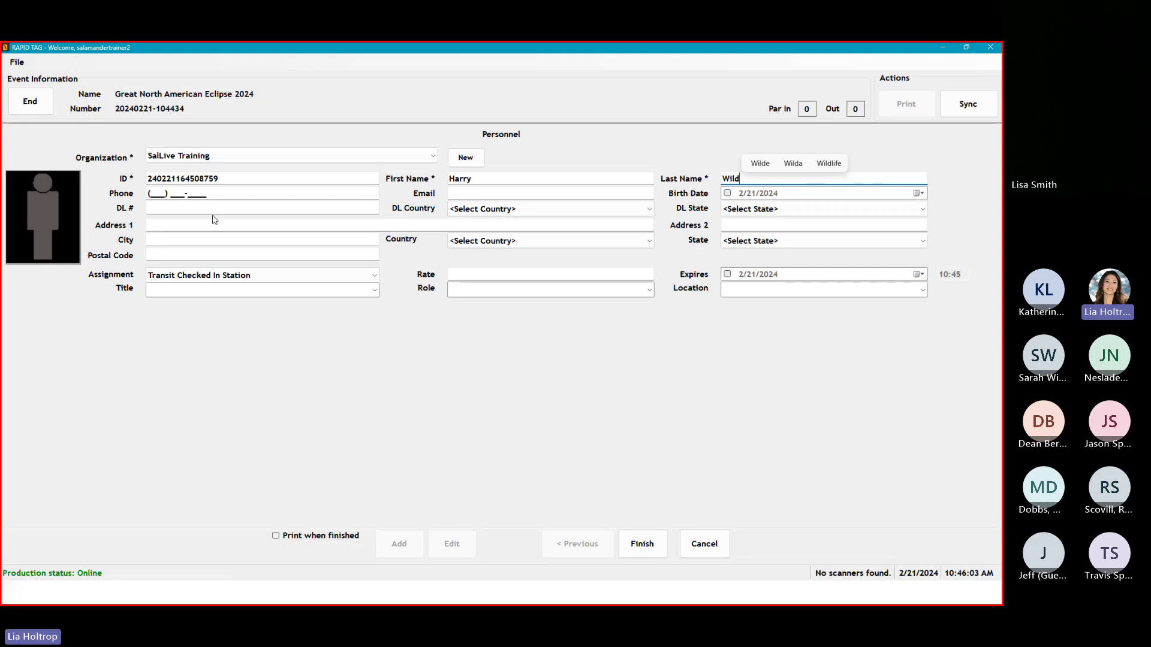
pyautogui.click(159, 194)
pyautogui.write('555) 555-5555')
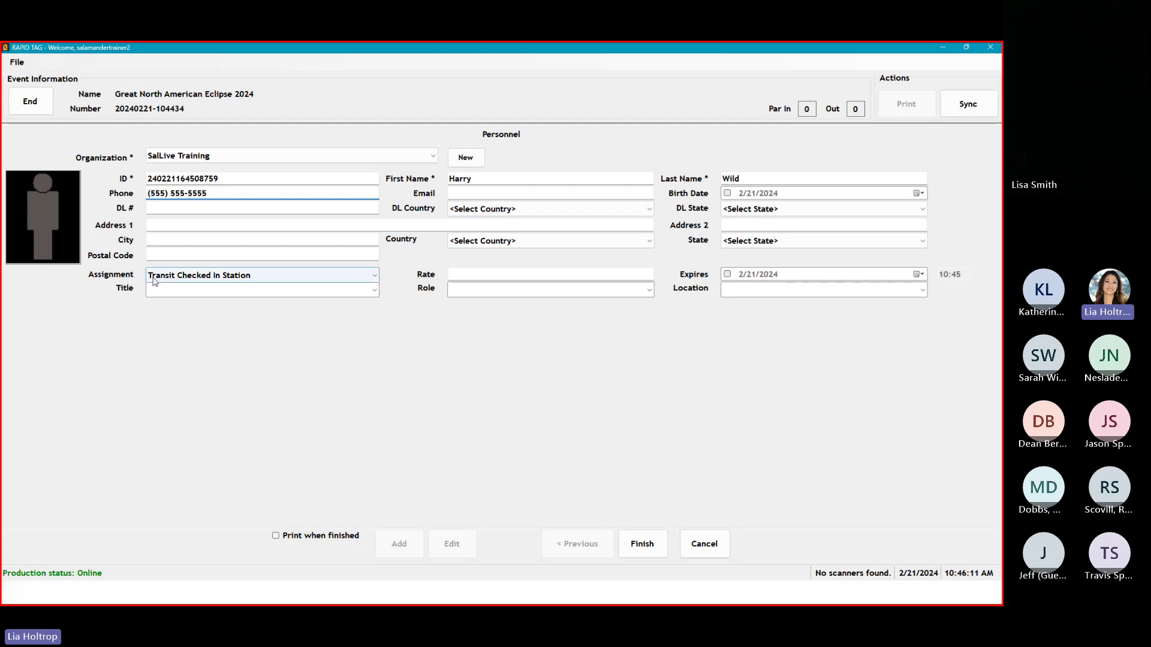
pyautogui.click(375, 277)
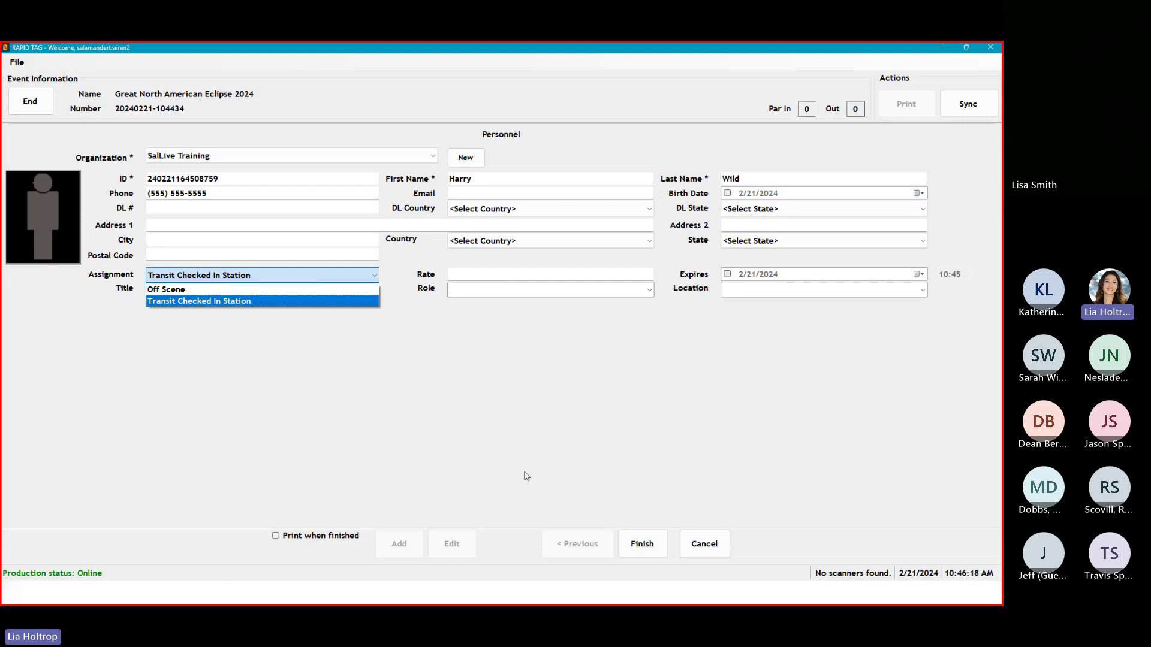
pyautogui.click(547, 387)
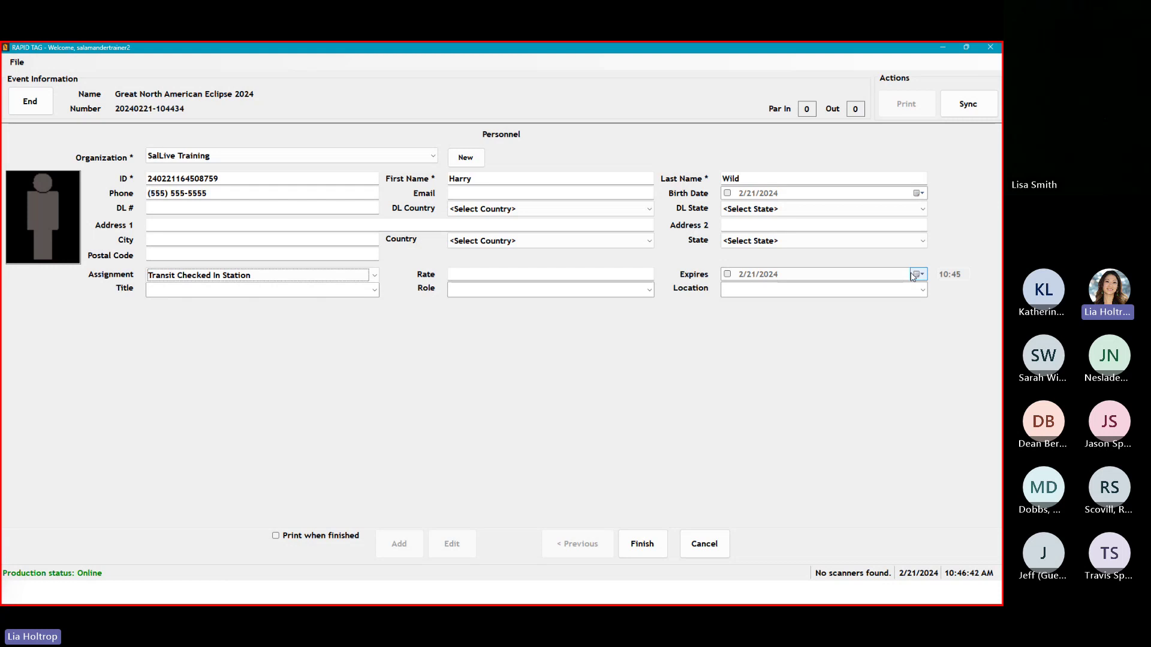
# Set the person's tag to expire on 2/21/2024 at 21:00, enable printing when finished, and complete the check-in
pyautogui.click(728, 274)
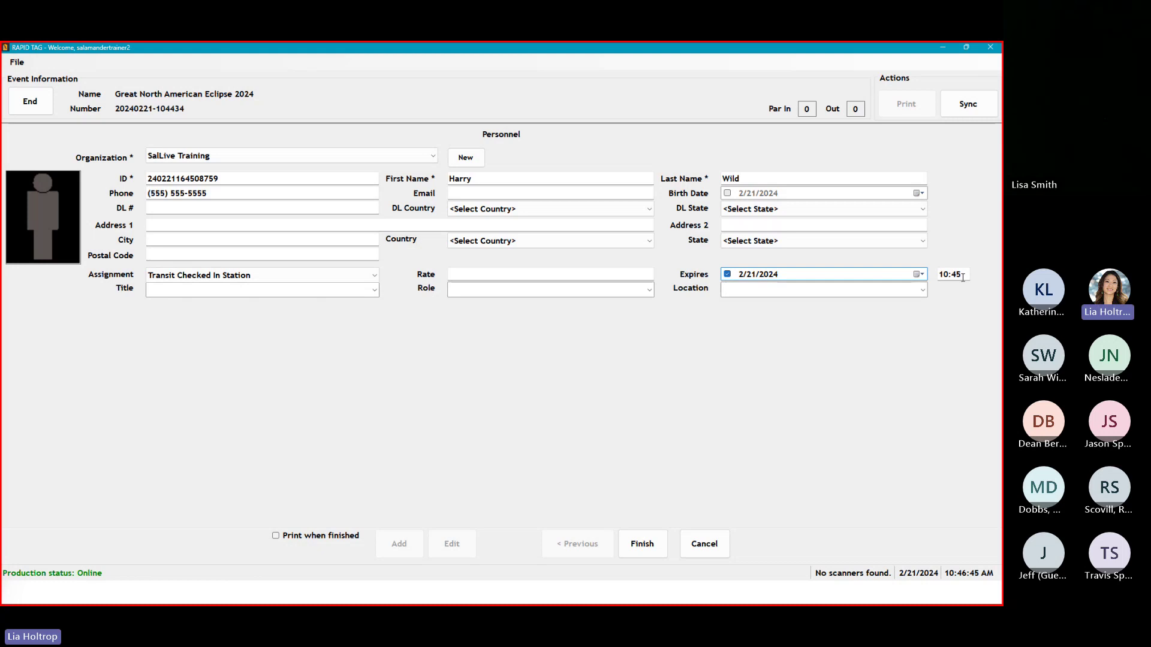
pyautogui.press('Tab')
pyautogui.write('2100')
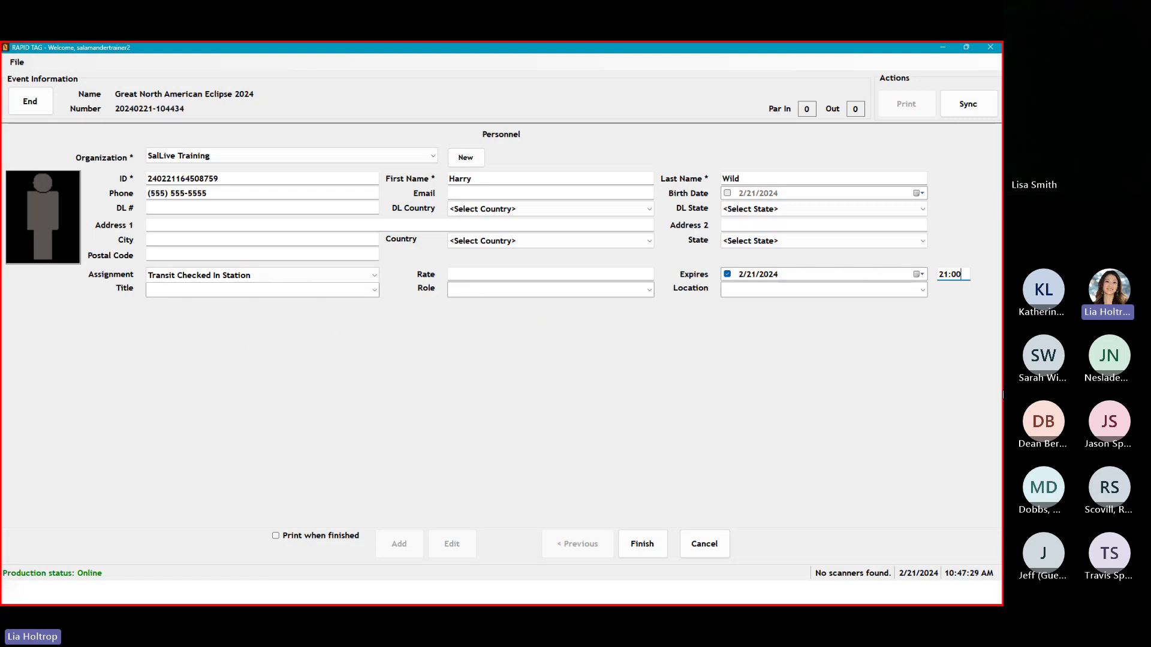
pyautogui.click(277, 536)
pyautogui.click(639, 543)
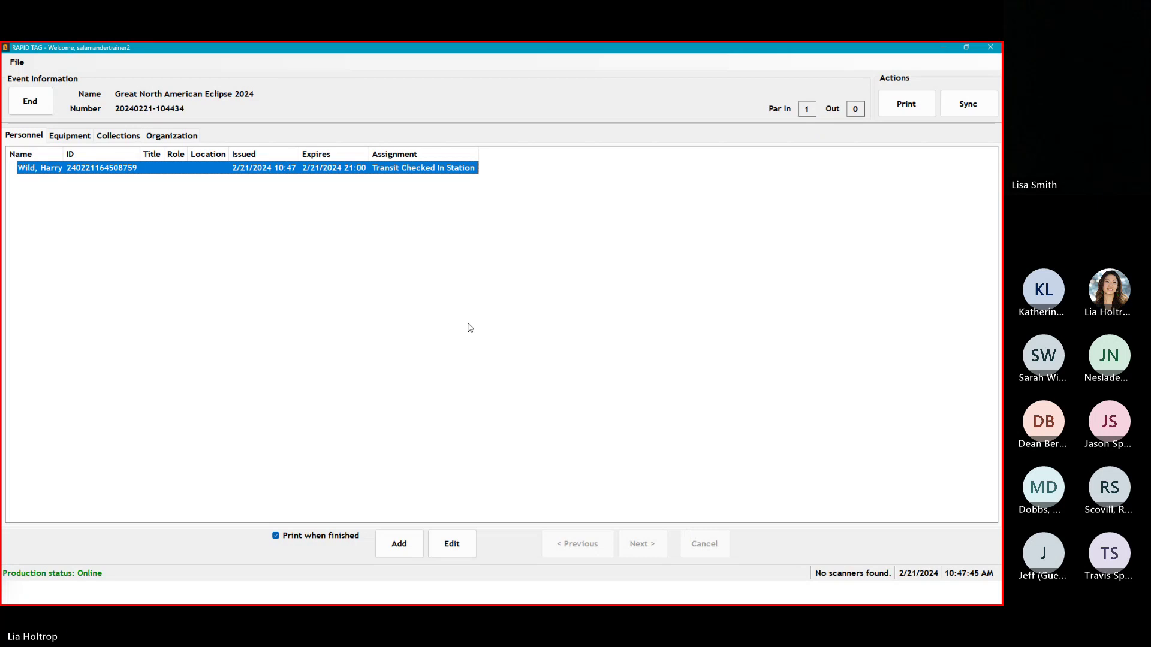
# Examine the printed tag enlarged in Snagit Editor and return to RAPID TAG
pyautogui.click(43, 573)
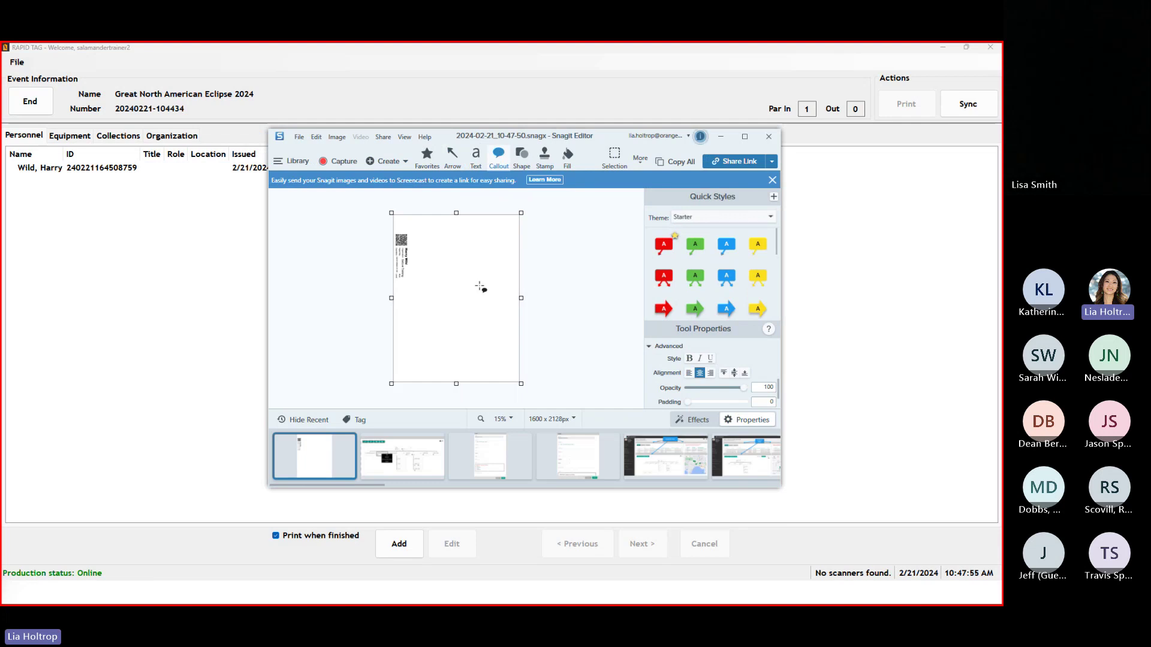
pyautogui.click(745, 136)
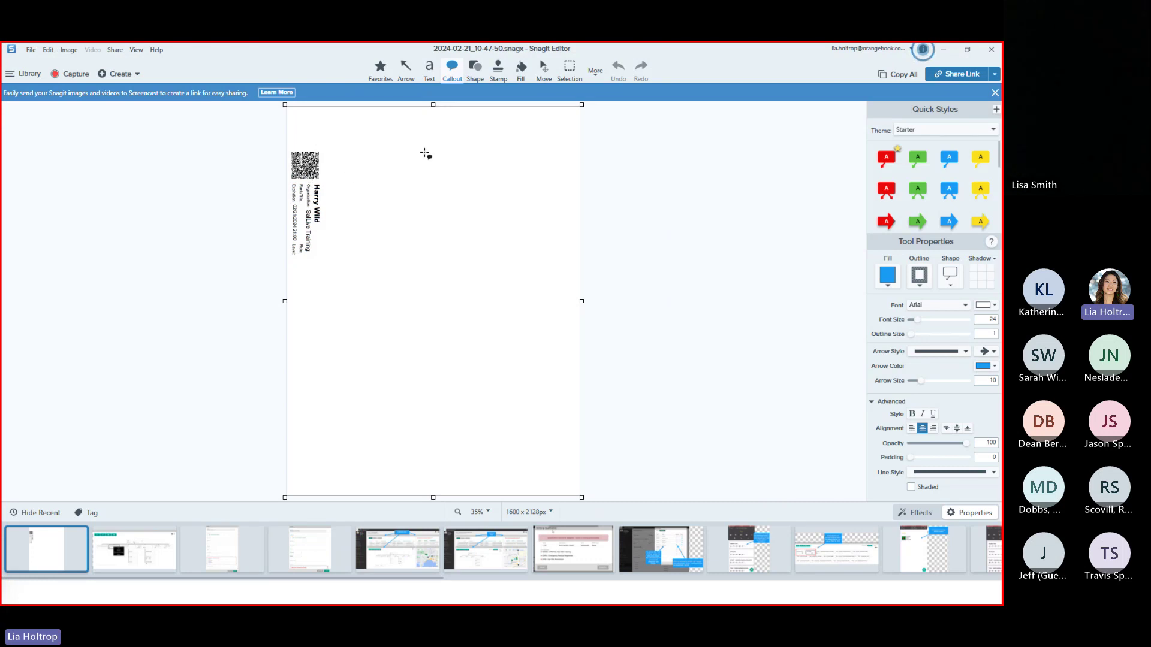
pyautogui.click(944, 50)
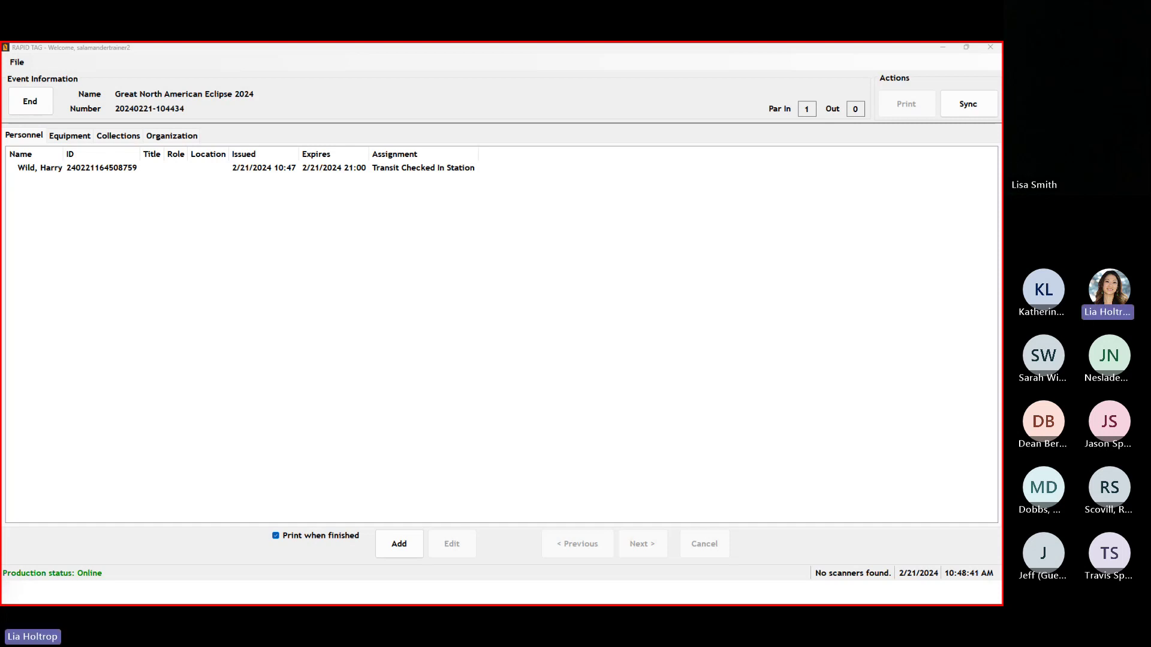
# Select the checked-in person in the personnel list and reprint the tag
pyautogui.click(20, 62)
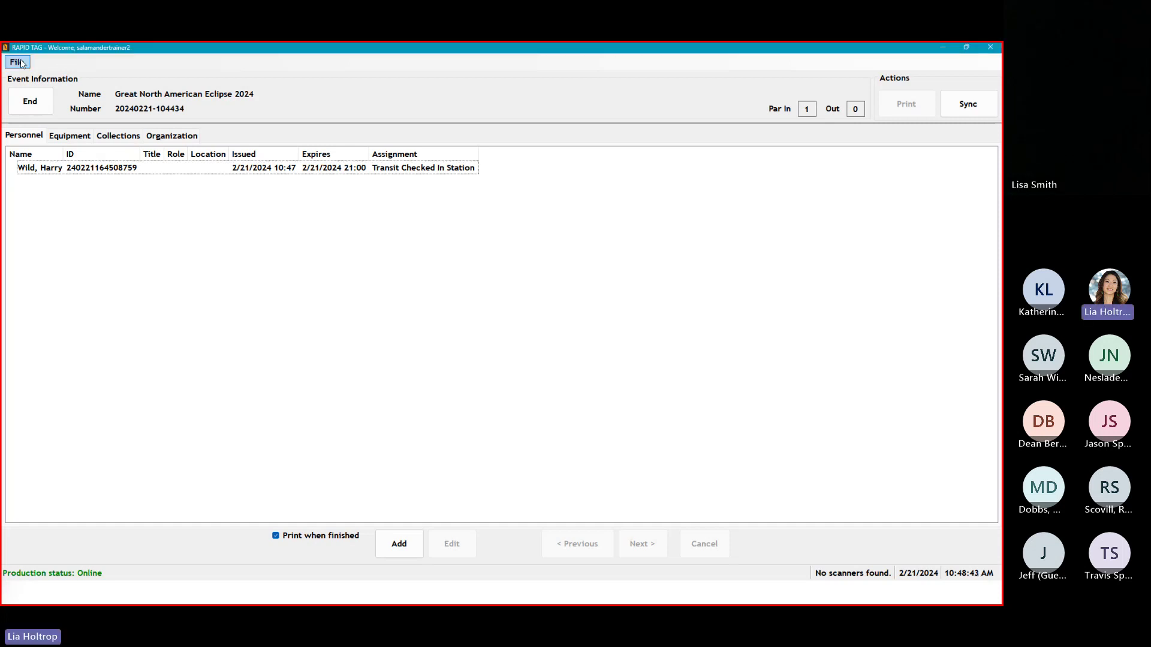
pyautogui.click(299, 167)
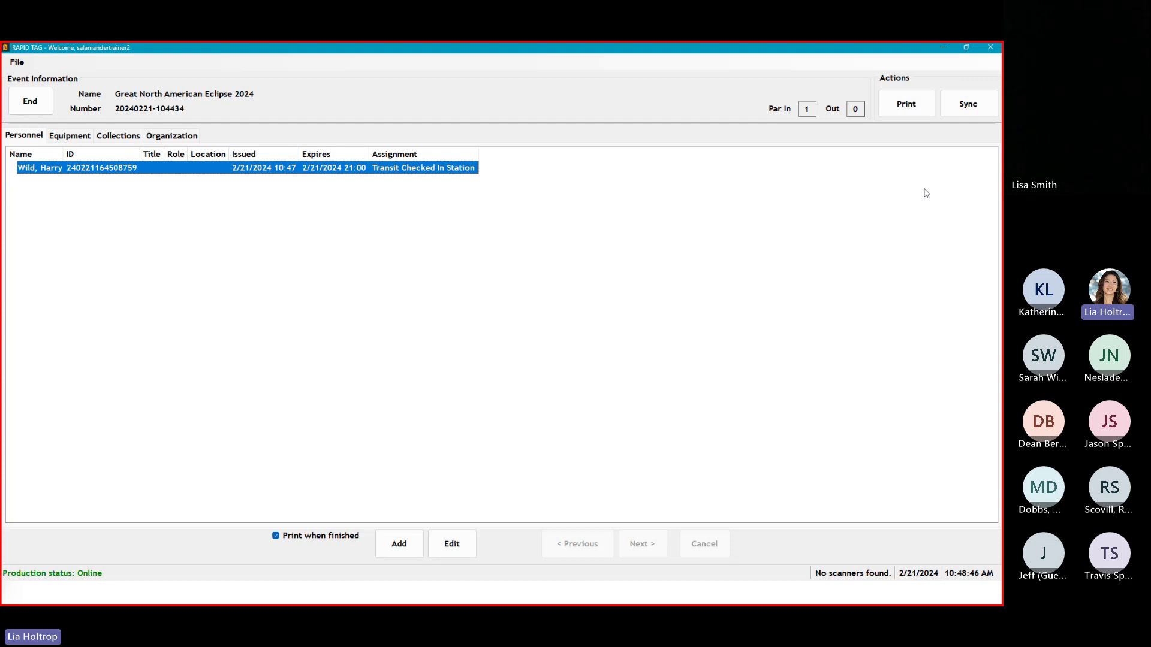
pyautogui.click(906, 114)
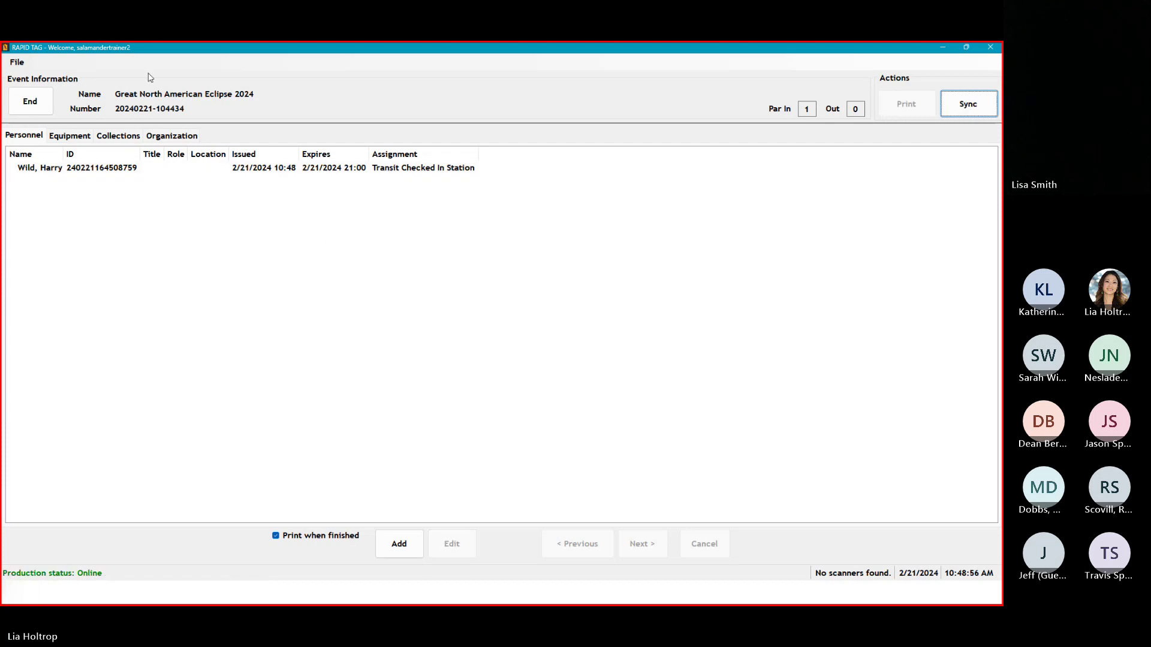
# Open the RAPID TAG options and view the printing settings for the Company record type
pyautogui.click(17, 61)
pyautogui.click(34, 91)
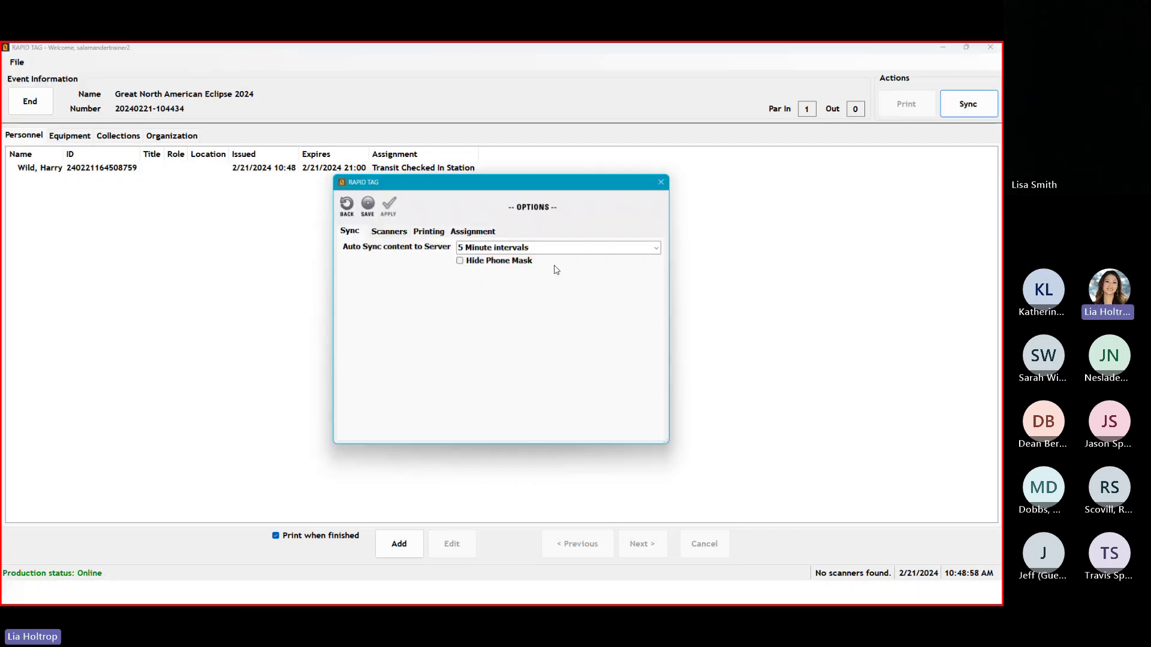
pyautogui.click(991, 51)
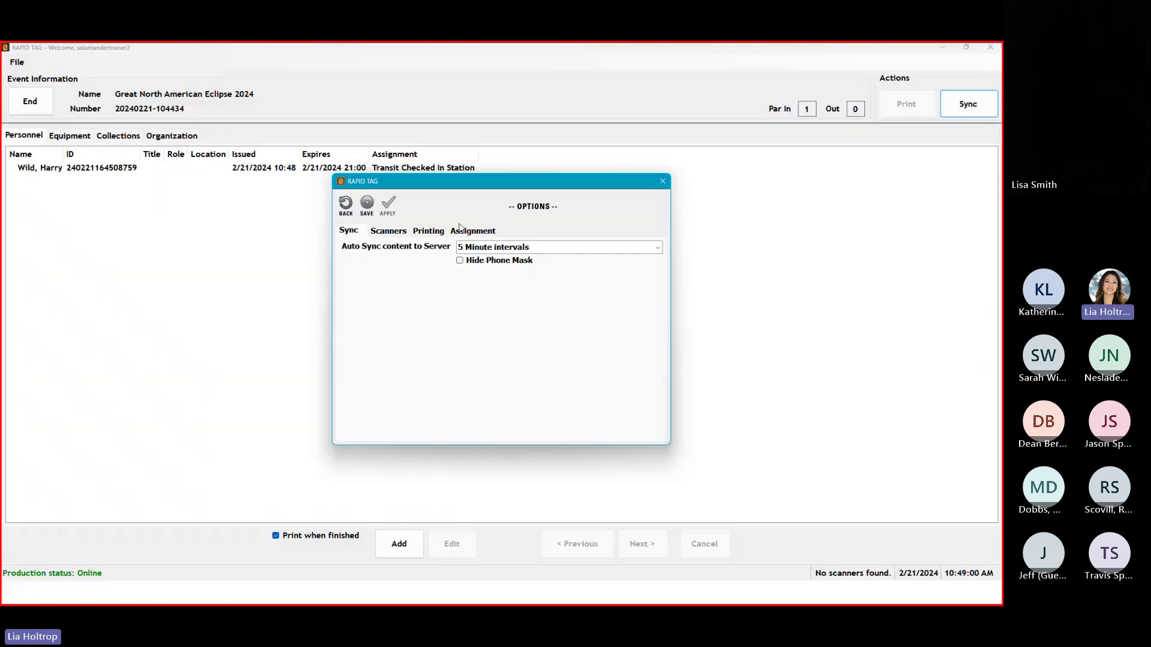
pyautogui.click(428, 232)
pyautogui.click(433, 314)
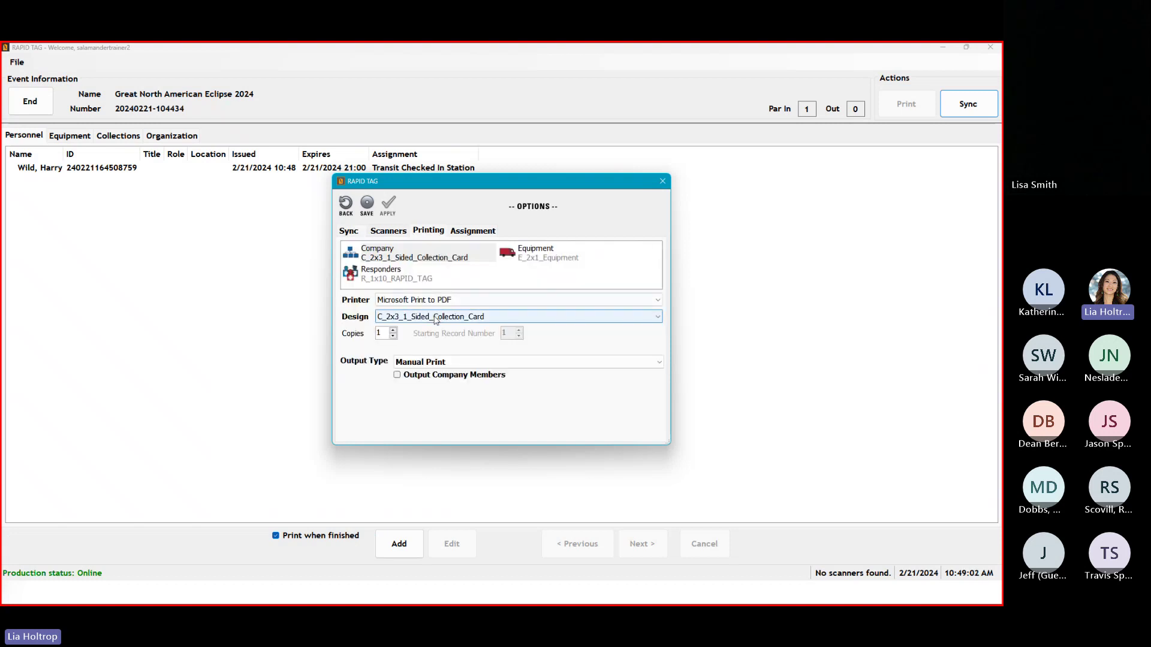
pyautogui.click(414, 262)
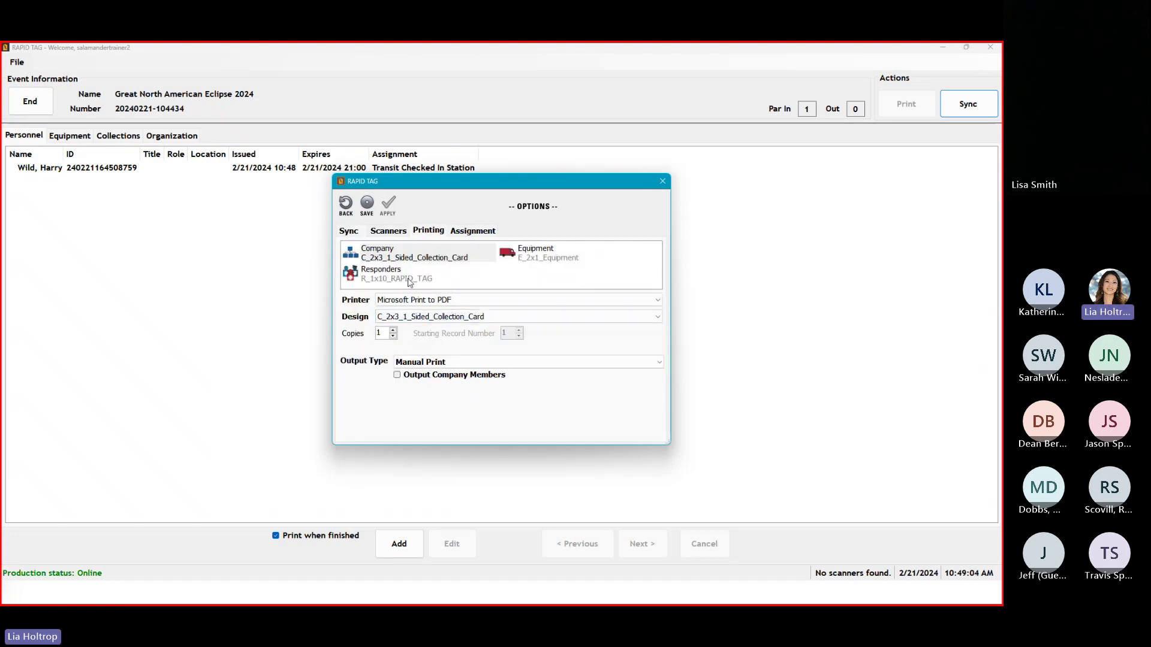
# Examine the tag designs available for Responders, close the list, and switch to the RAPID TAG presentation slide
pyautogui.click(384, 274)
pyautogui.click(431, 316)
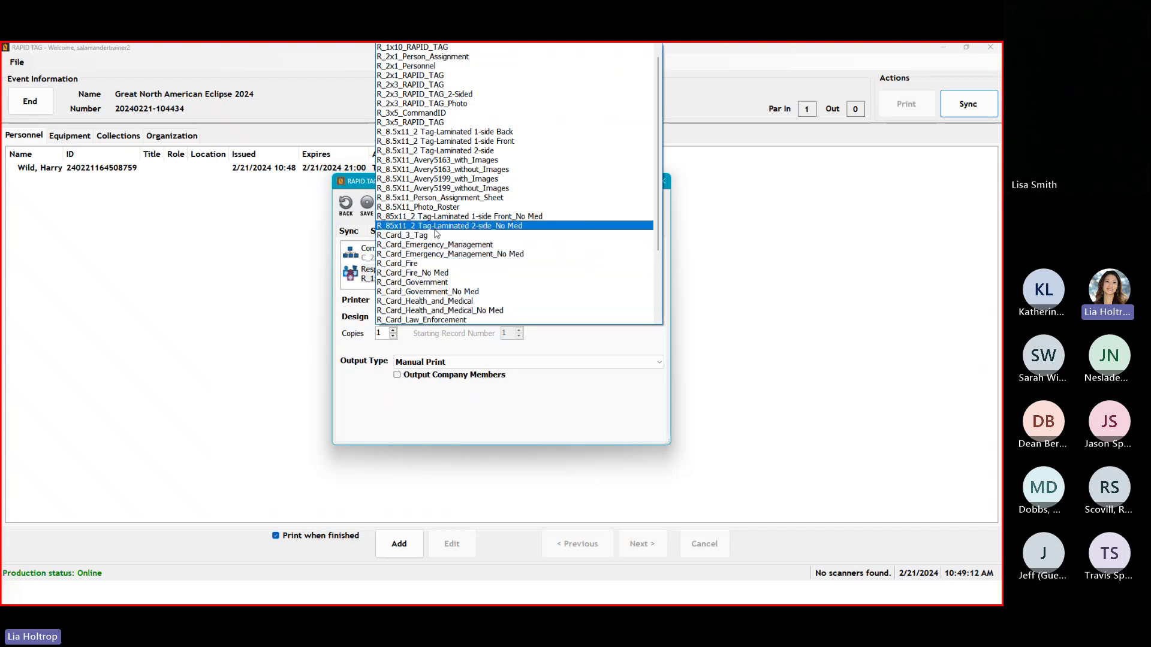
pyautogui.scroll(-1, 432, 294)
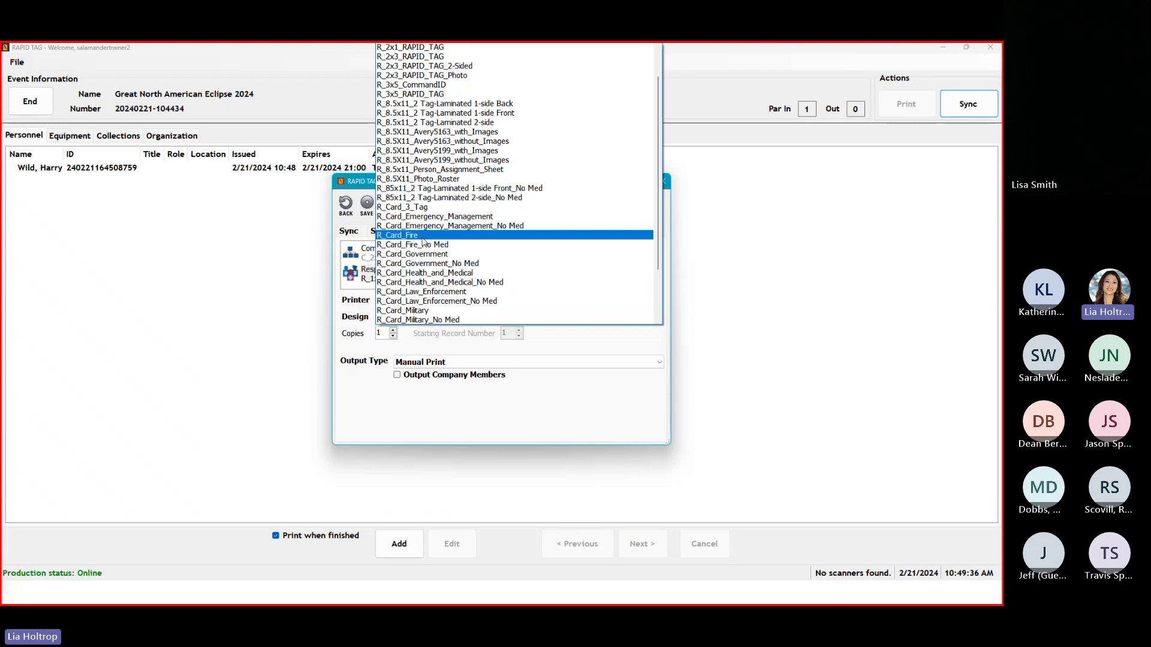
pyautogui.scroll(1, 427, 252)
pyautogui.scroll(1, 427, 252)
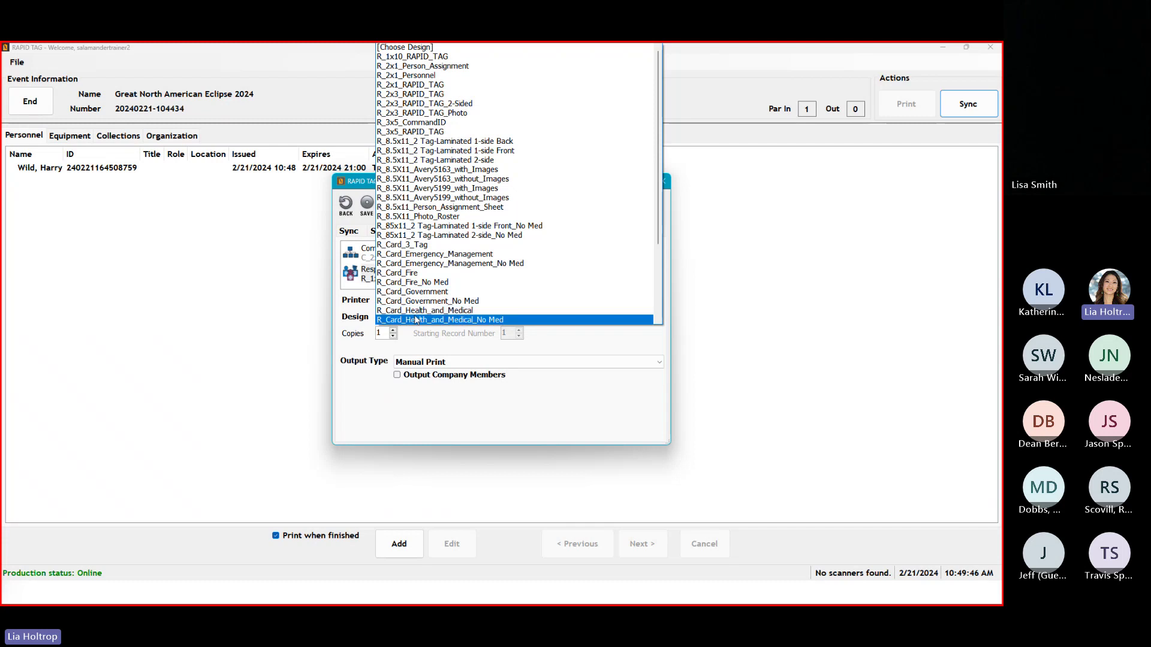
pyautogui.scroll(-2, 424, 264)
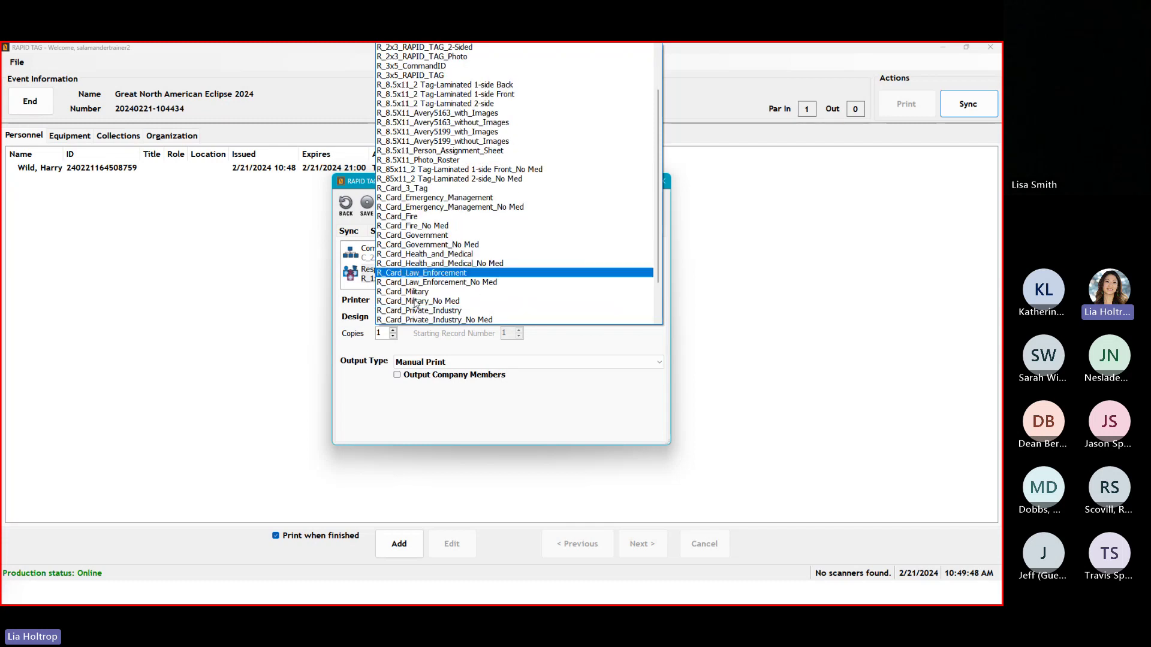
pyautogui.scroll(2, 421, 295)
pyautogui.scroll(1, 421, 295)
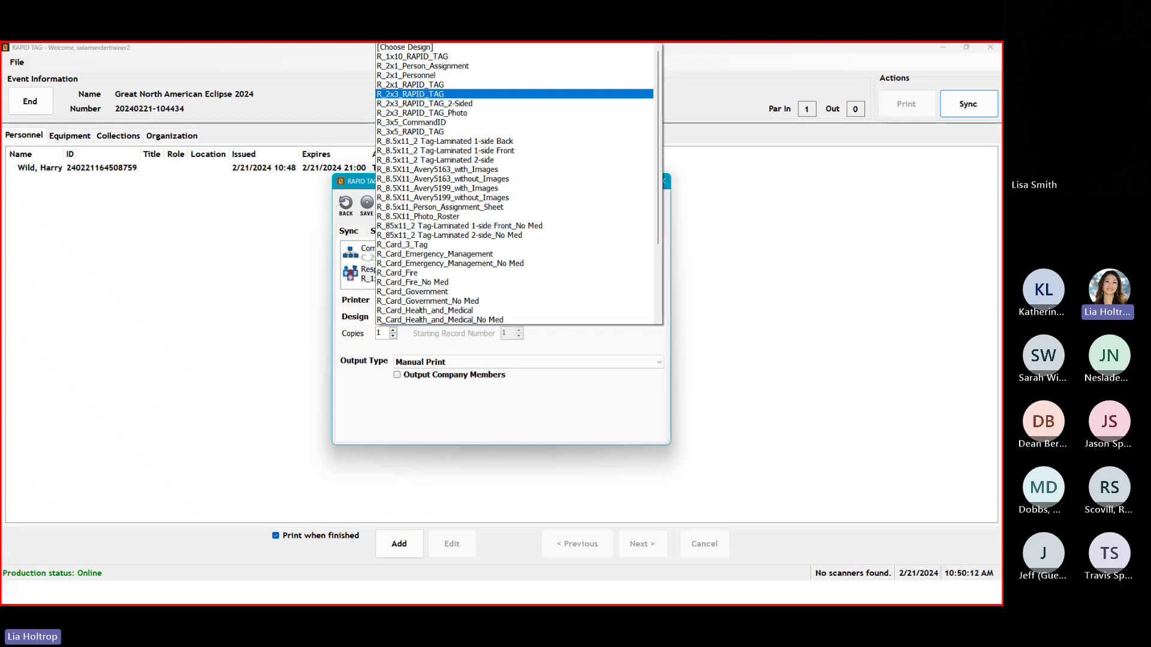
pyautogui.press('Escape')
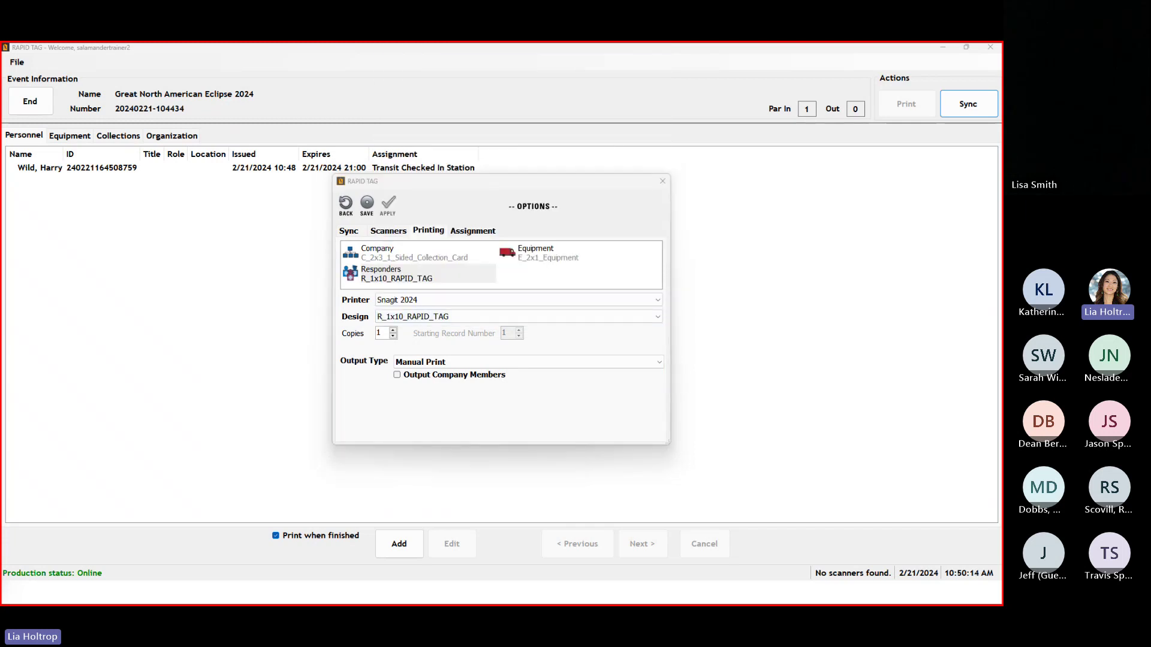
pyautogui.hotkey('alt', 'Tab')
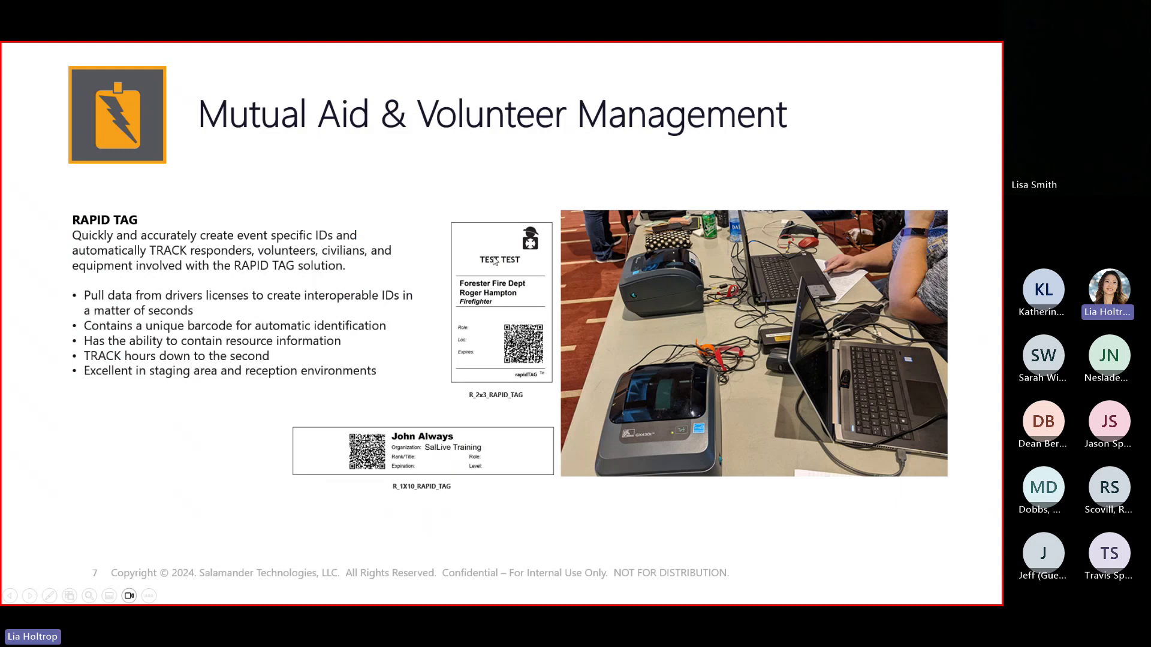
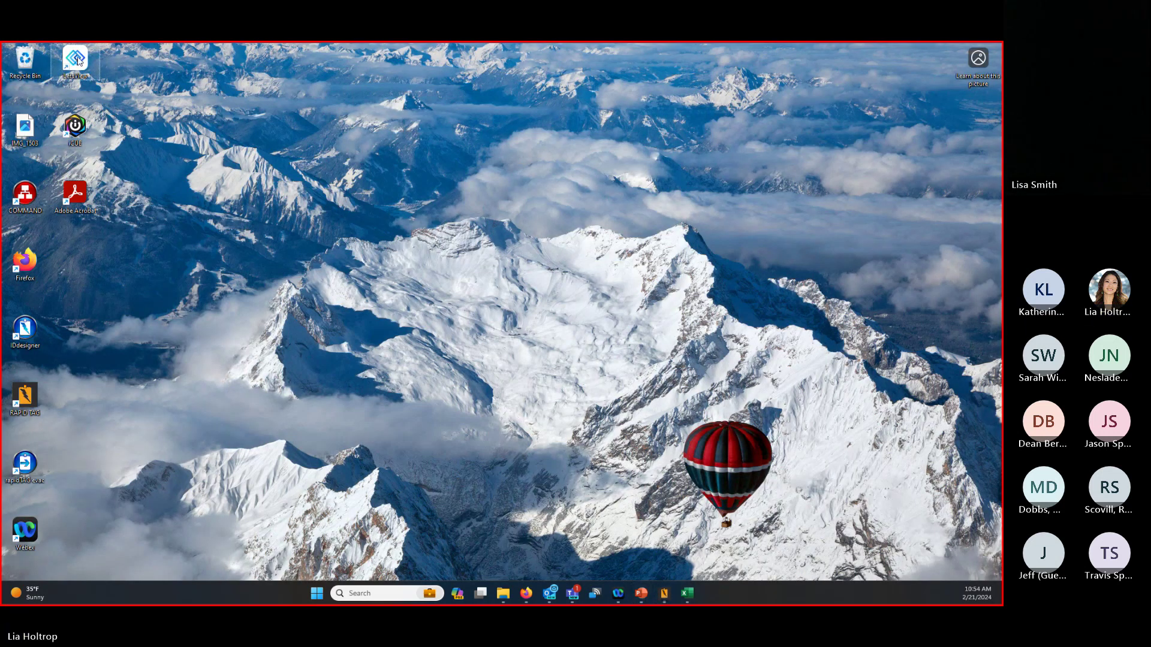
# Open LetsView to mirror the phone and place the mirror window near the upper middle of the desktop
pyautogui.doubleClick(75, 58)
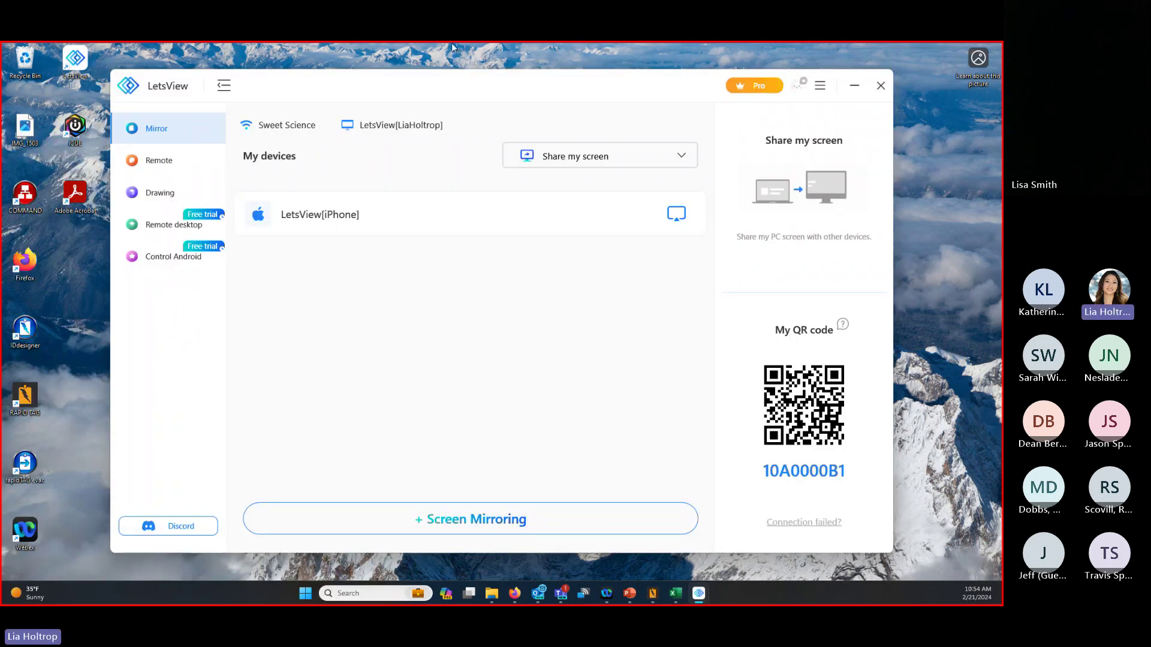
pyautogui.moveTo(540, 93); pyautogui.dragTo(0, 305)
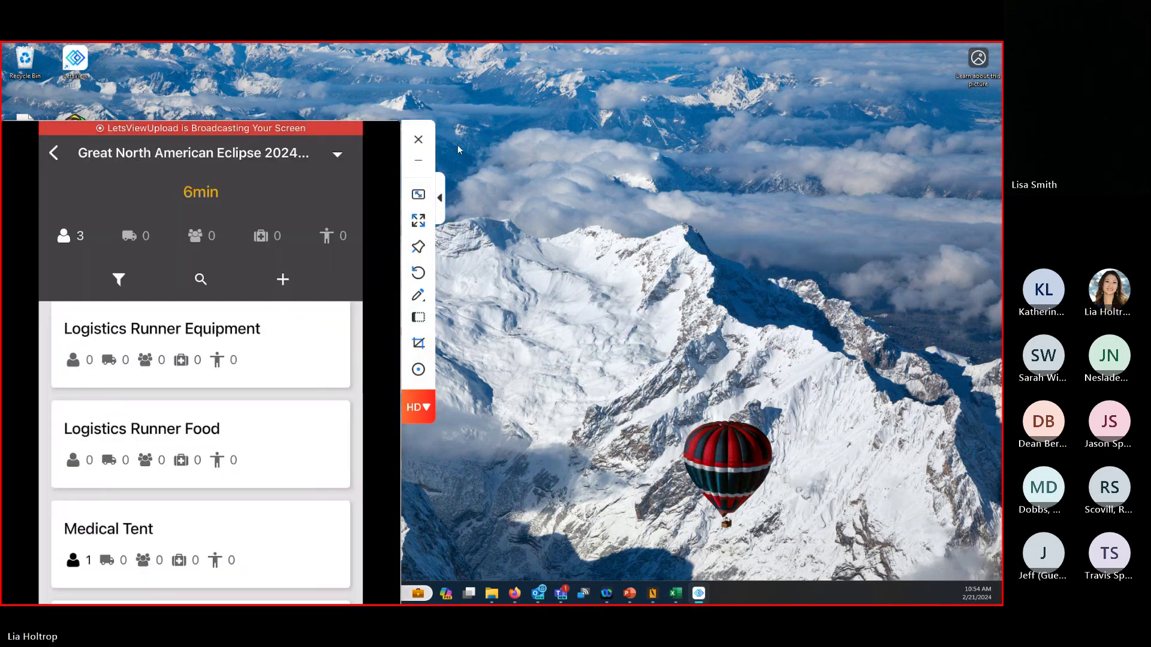
pyautogui.moveTo(342, 141); pyautogui.dragTo(590, 43)
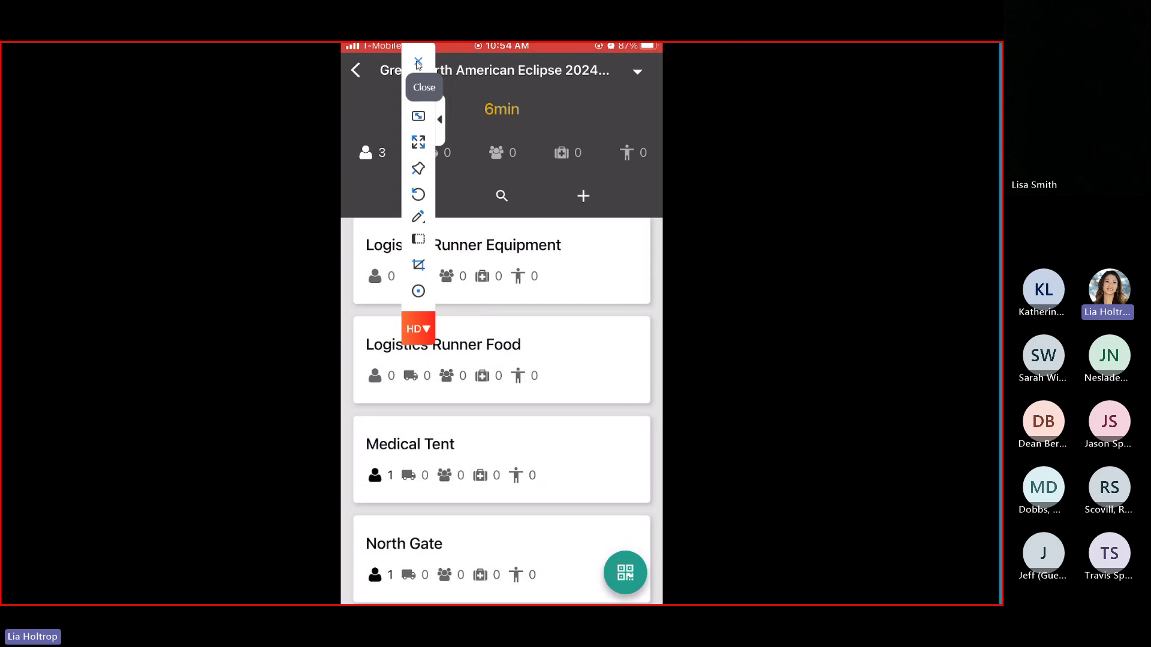
pyautogui.click(418, 62)
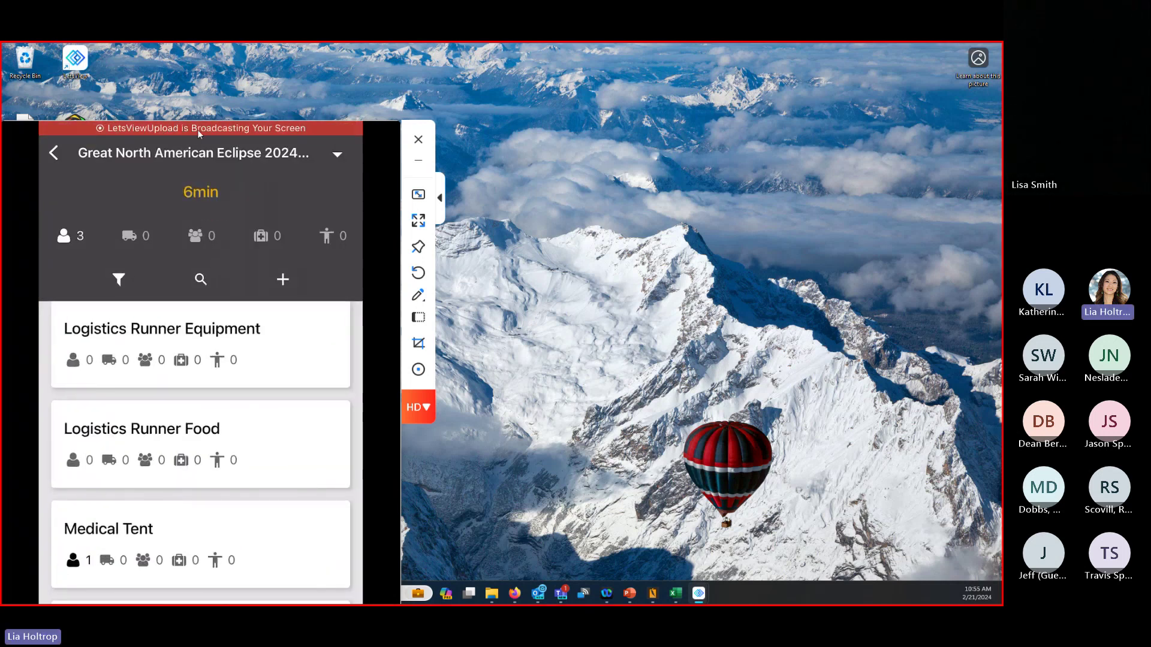
pyautogui.moveTo(340, 127); pyautogui.dragTo(483, 55)
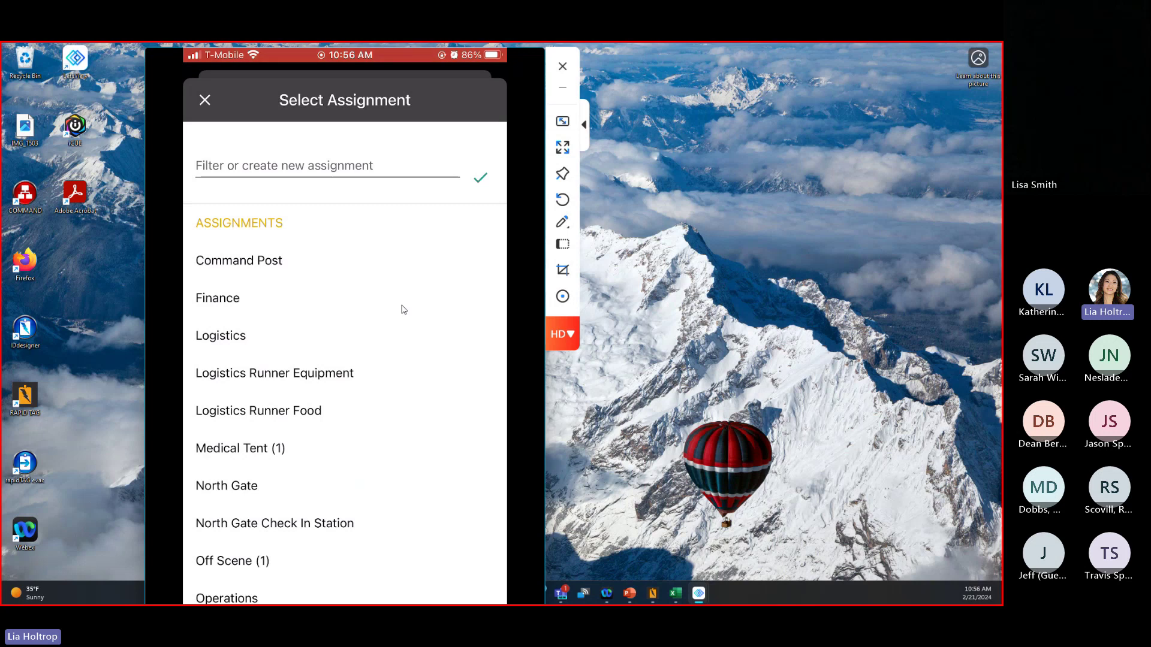
# Review the event's assignments and a responder's assignment history on the mirrored phone, and clear the mirror window off the desktop
pyautogui.scroll(-3, 404, 310)
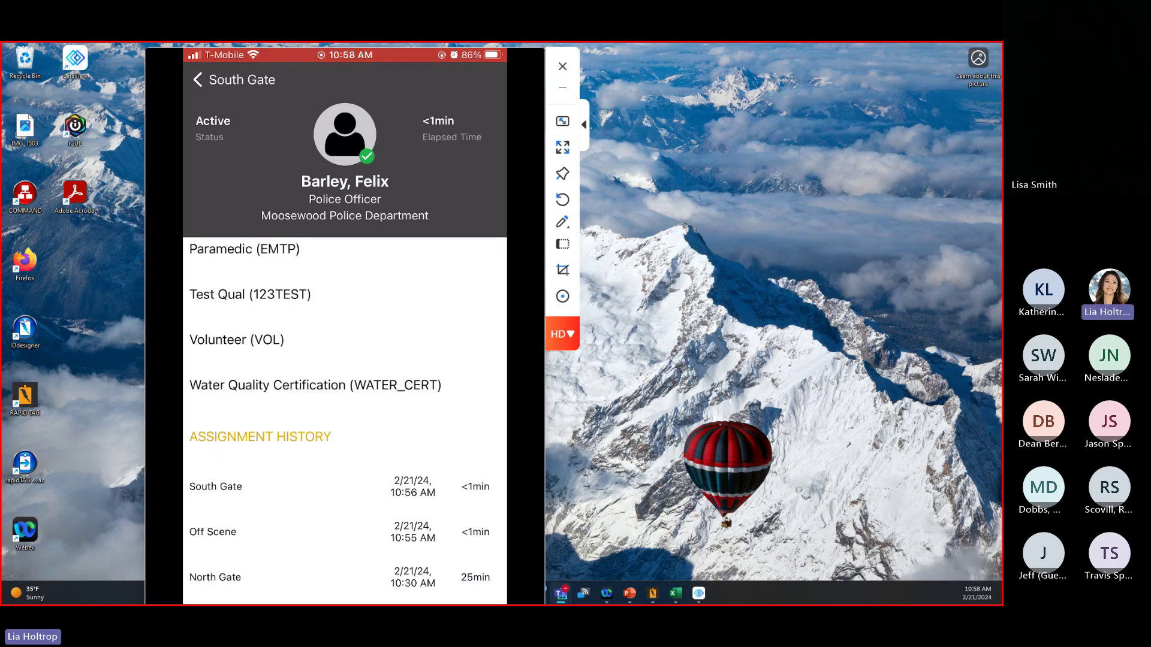
pyautogui.moveTo(324, 62); pyautogui.dragTo(117, 604)
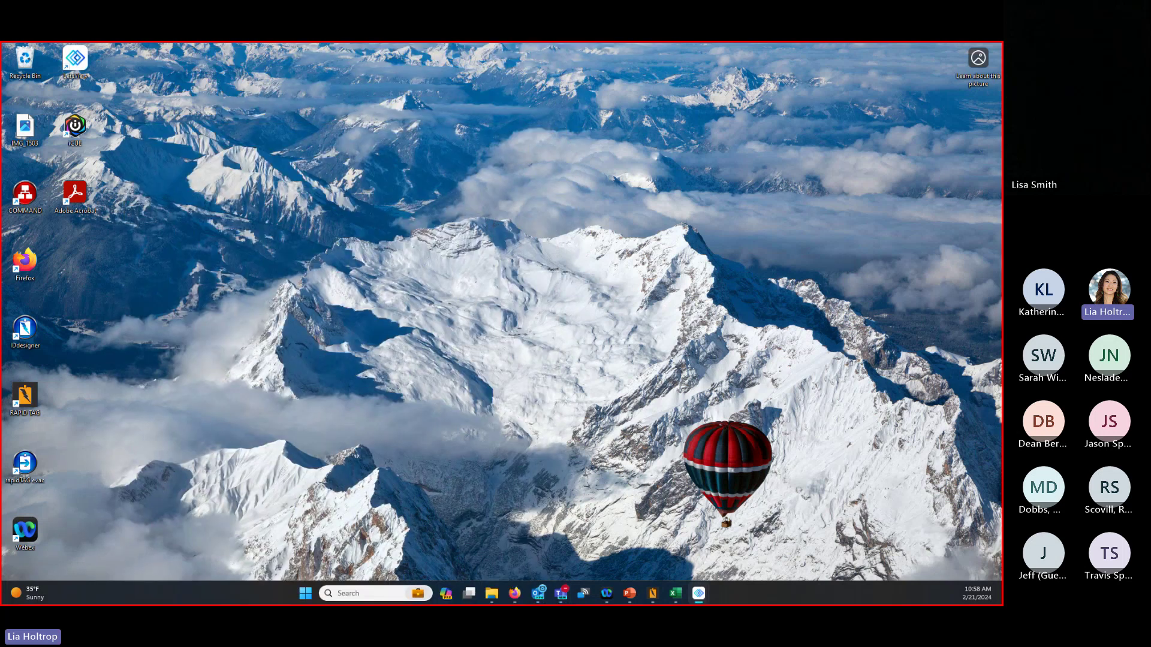
# View the personnel list in RAPID TAG and the plan's chart in SalamanderLive, and resume the slide show from the current slide
pyautogui.click(653, 594)
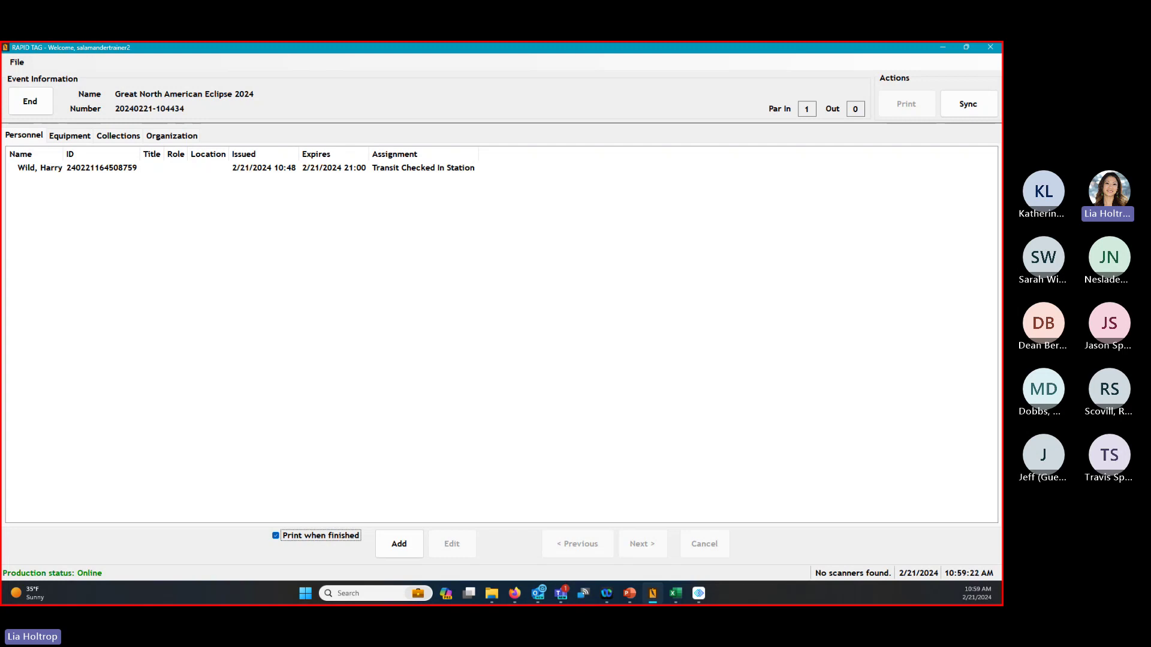
pyautogui.hotkey('alt', 'Tab')
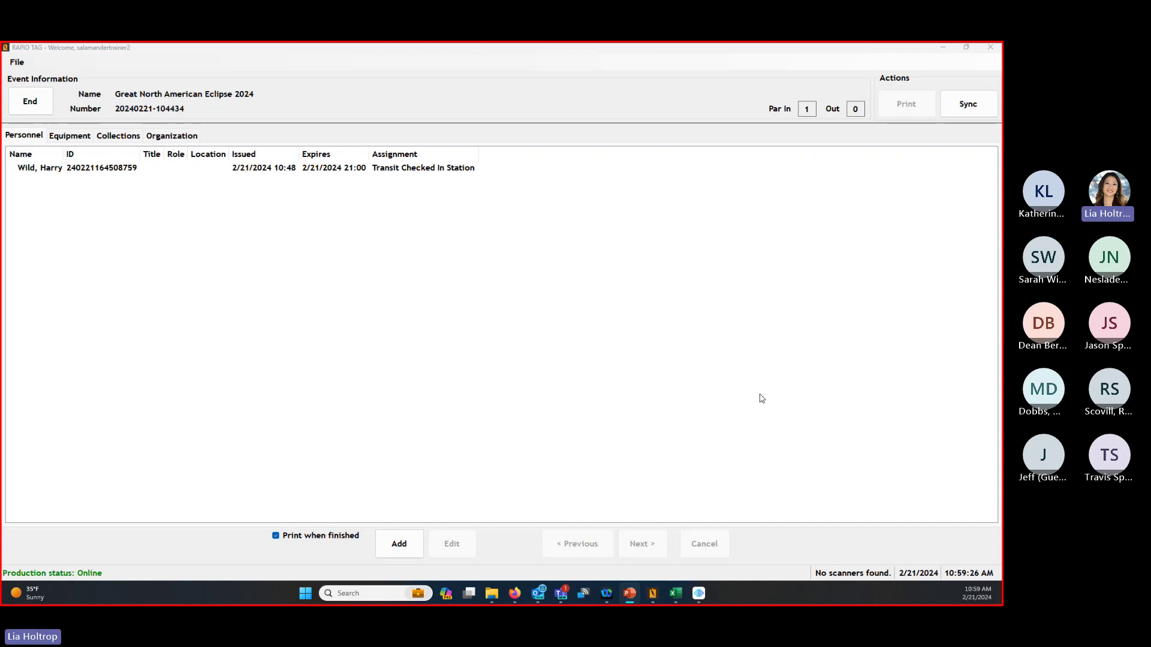
pyautogui.click(517, 600)
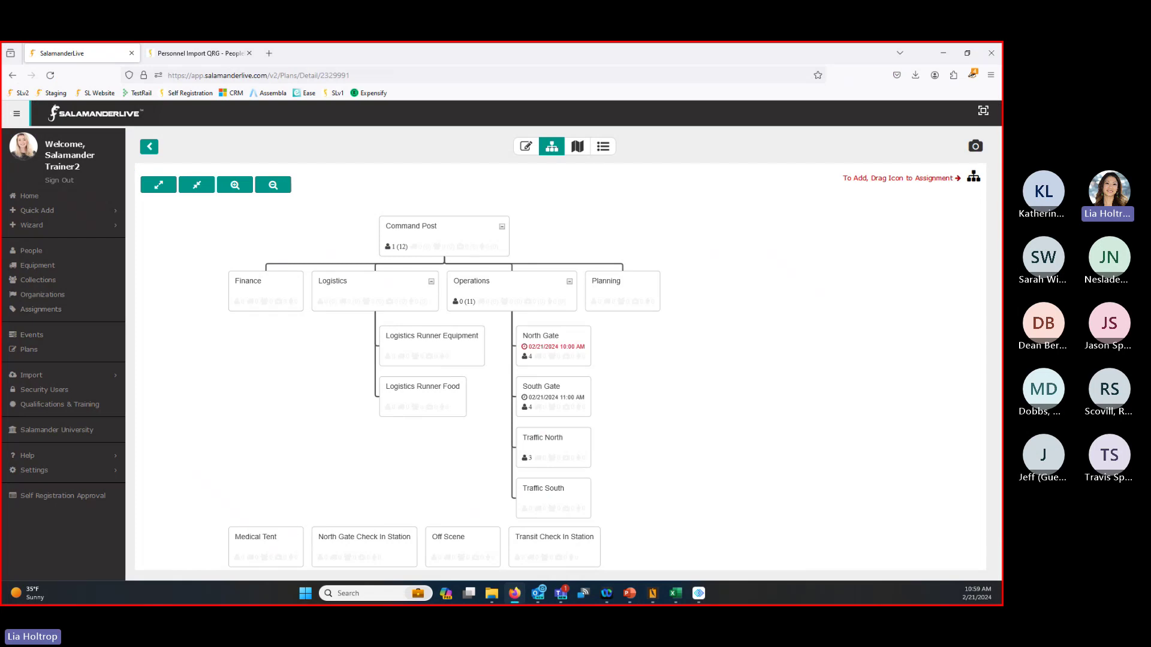
pyautogui.hotkey('alt', 'Tab')
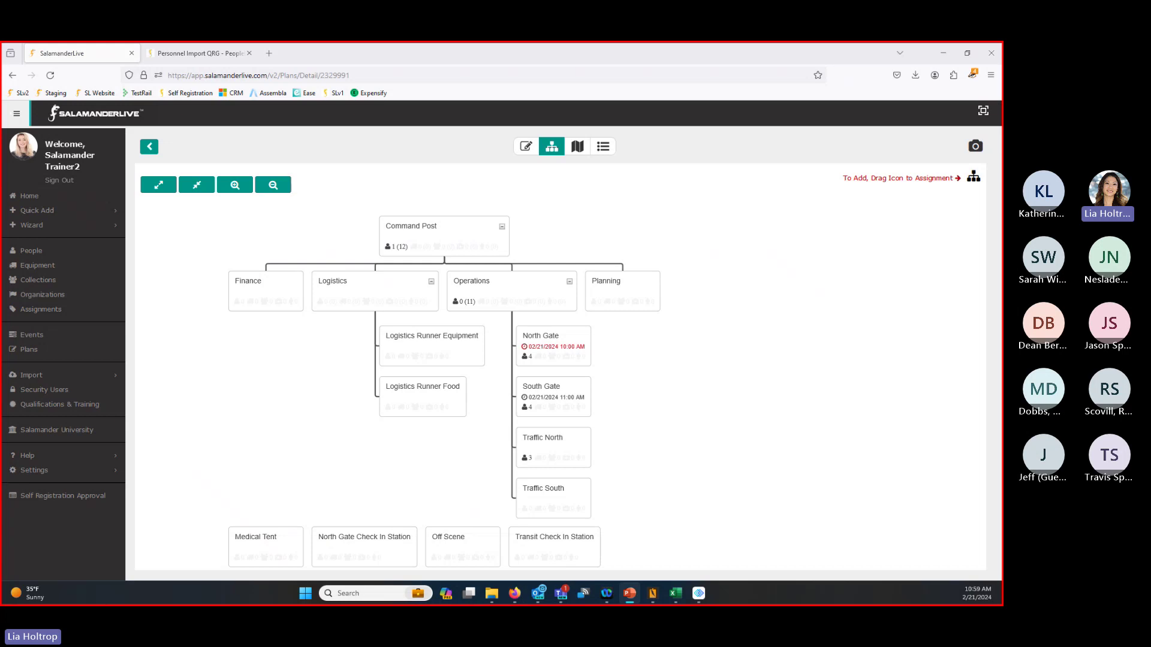
pyautogui.hotkey('shift', 'F5')
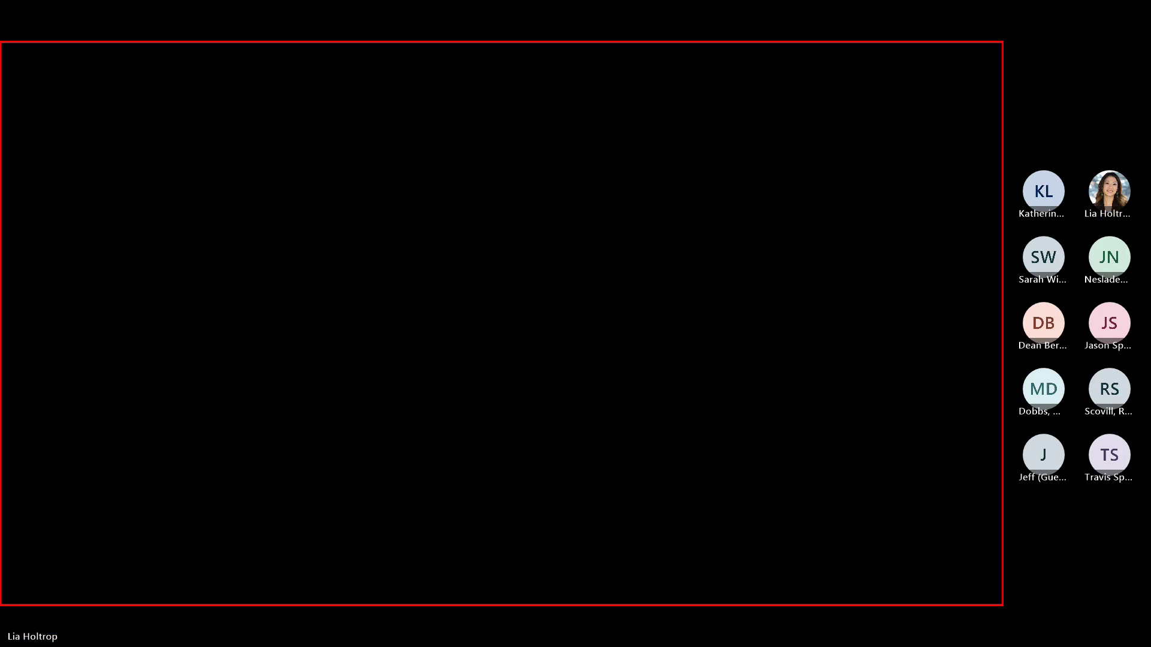
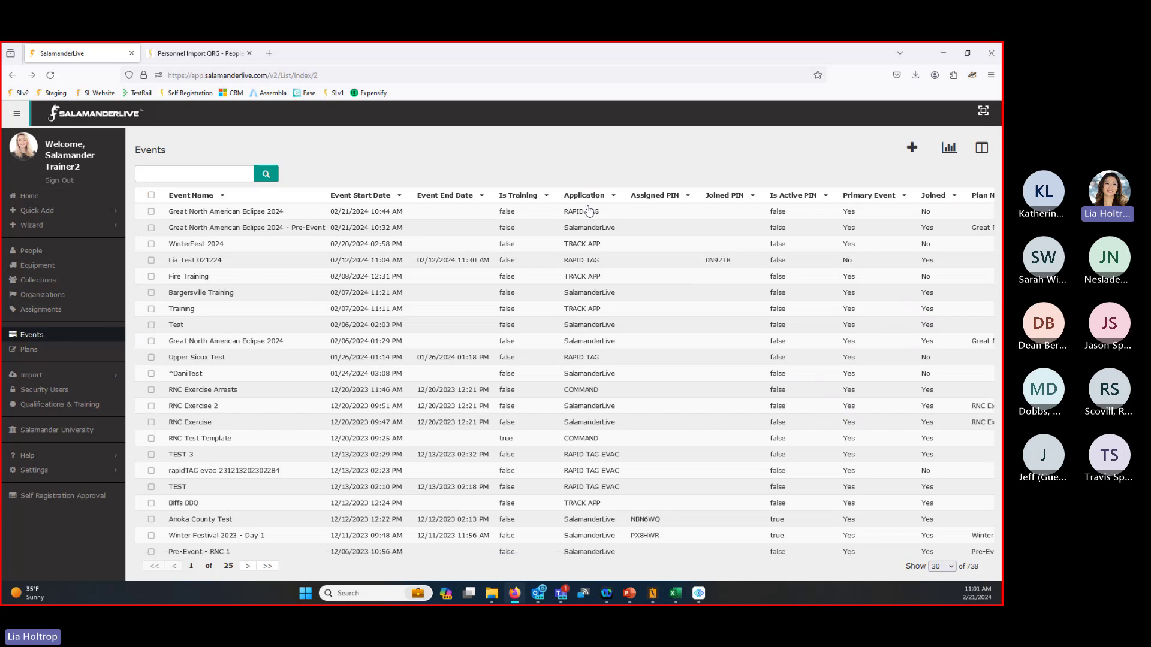
# Join the RAPID TAG event Great North American Eclipse 2024 to the event Great North American Eclipse 2024 - Pre-Event
pyautogui.click(152, 228)
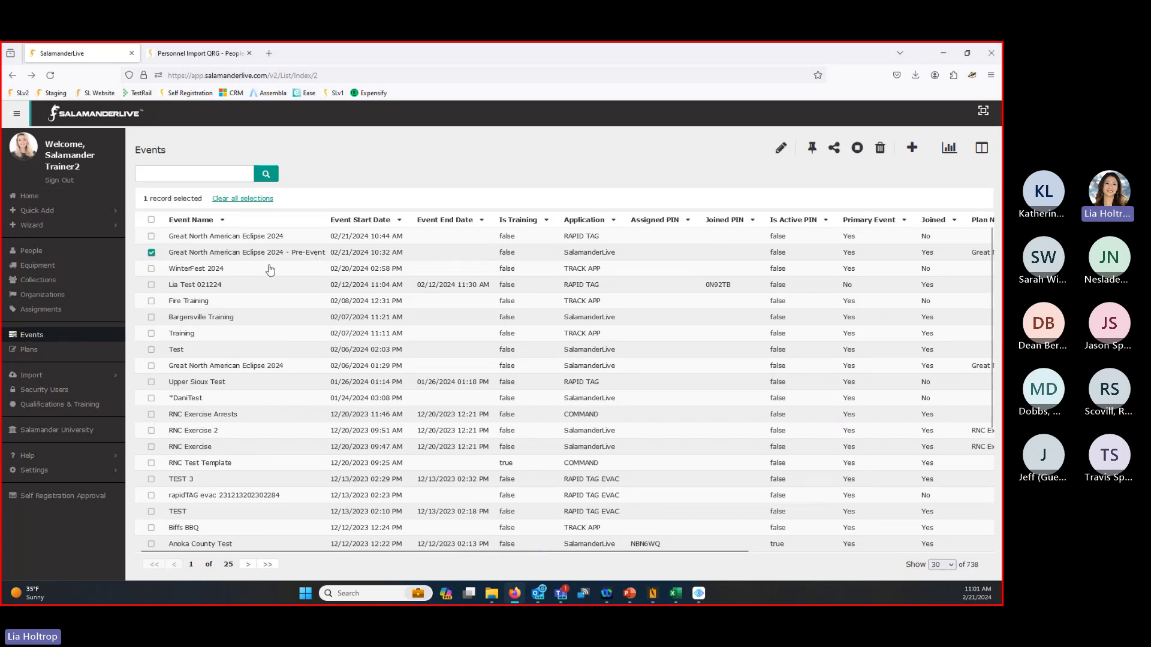
pyautogui.click(151, 237)
pyautogui.click(850, 144)
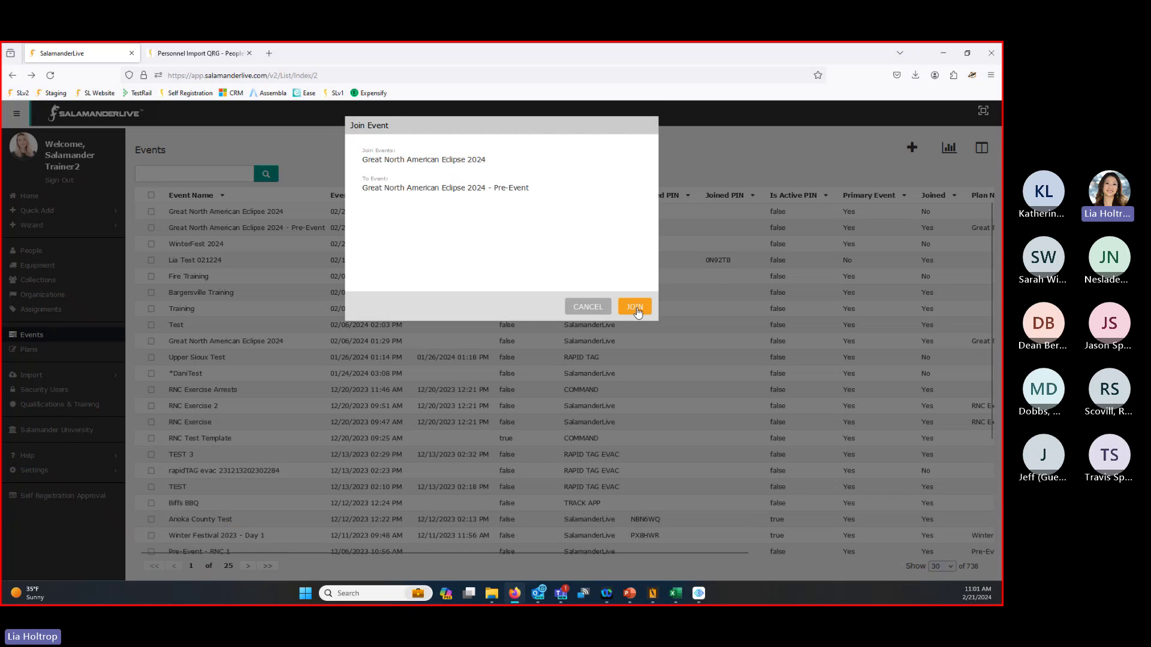
pyautogui.click(635, 308)
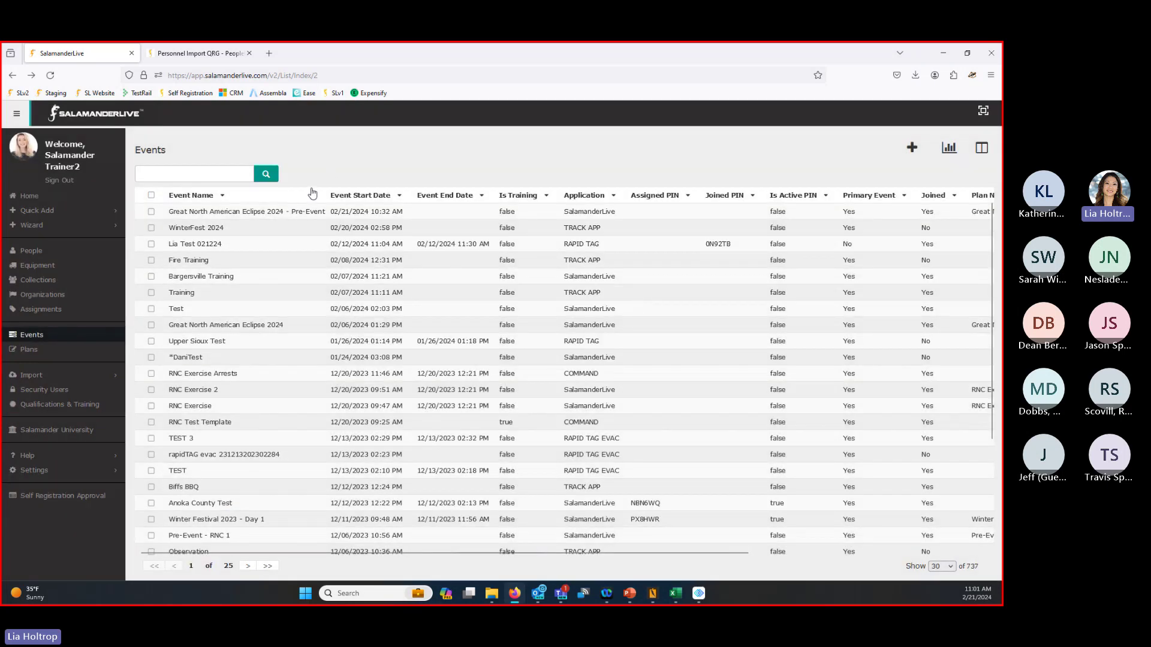
# Switch to RAPID TAG, sync the event, and open the first listed person's record to view the assignment choices
pyautogui.click(653, 595)
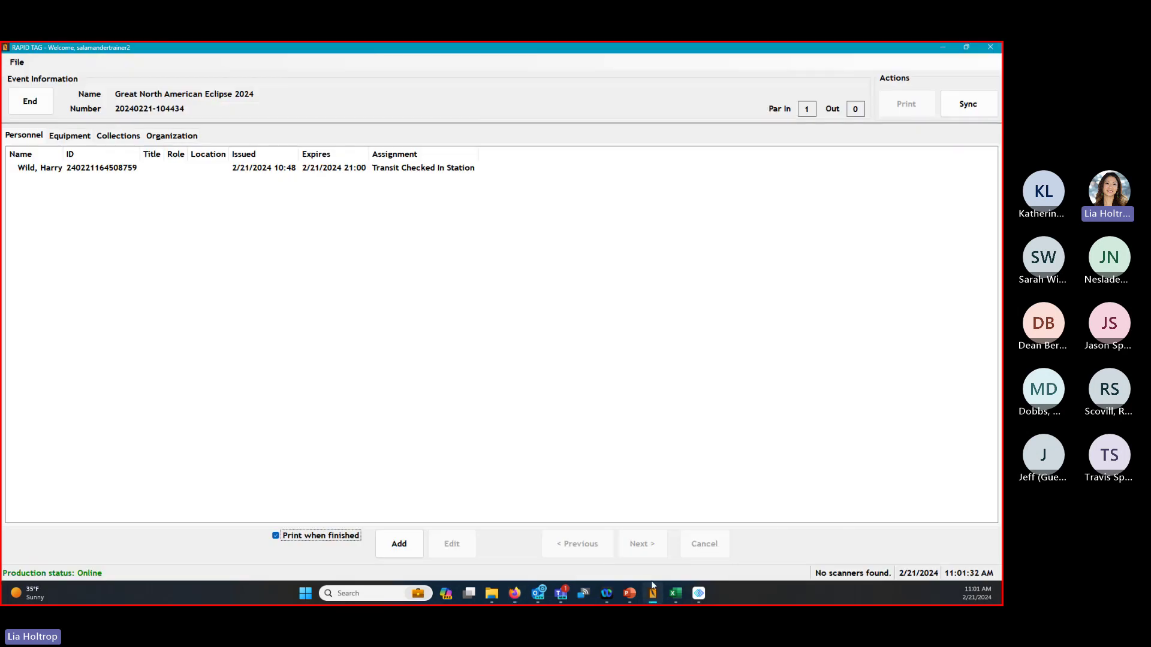
pyautogui.click(964, 107)
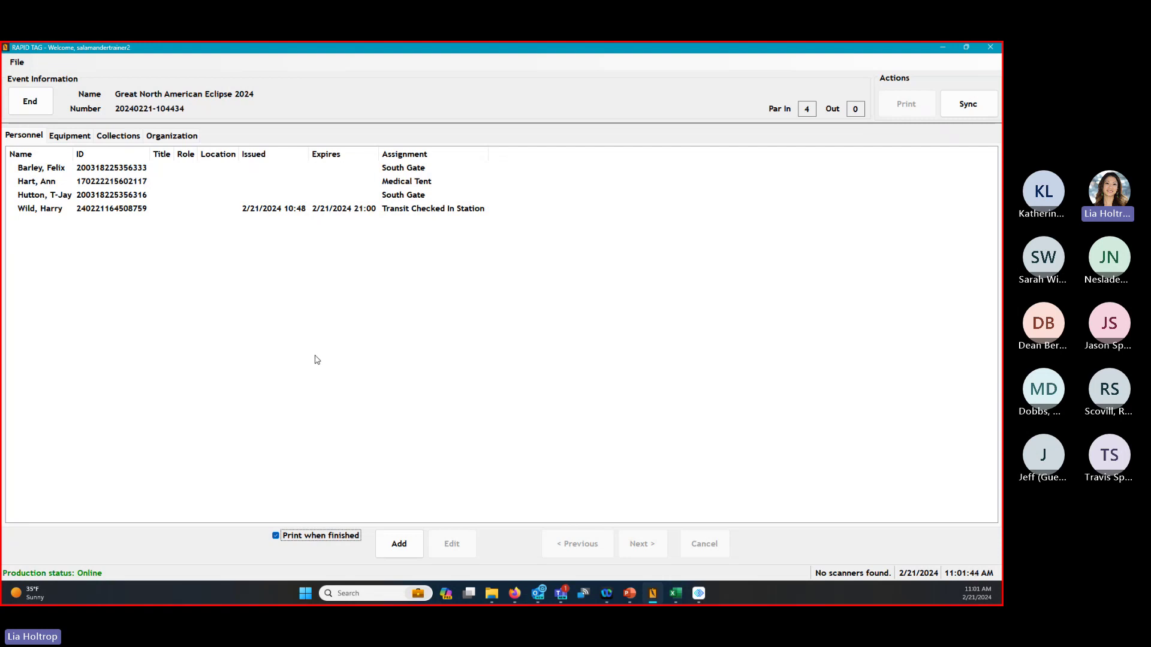
pyautogui.click(107, 170)
pyautogui.click(446, 545)
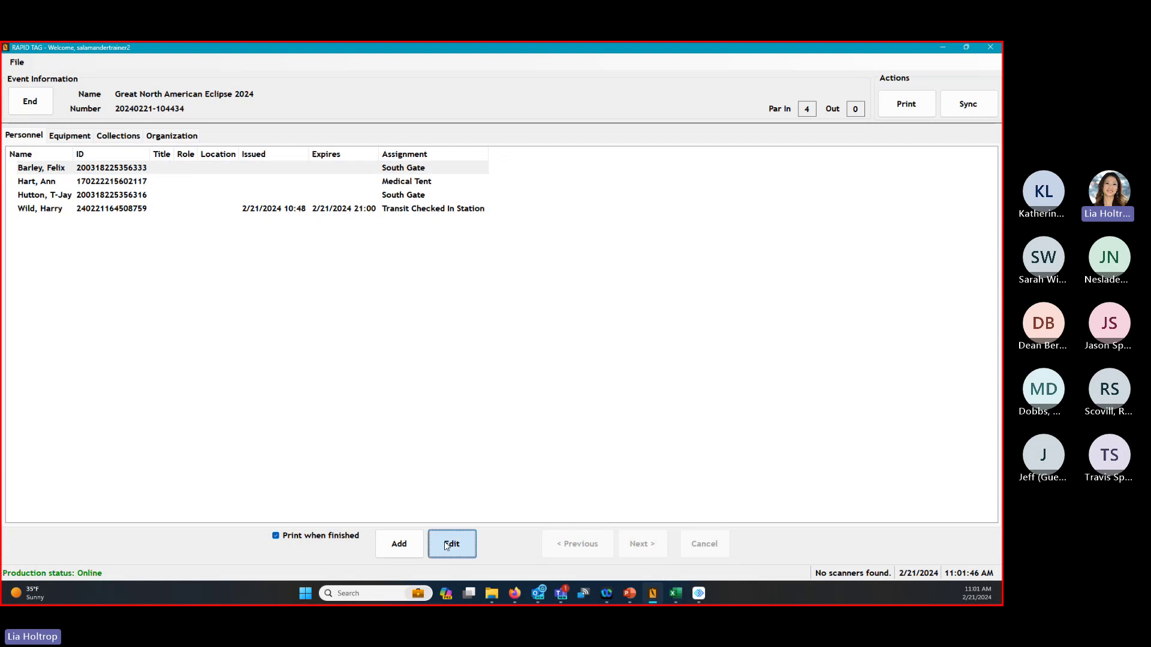
pyautogui.click(324, 276)
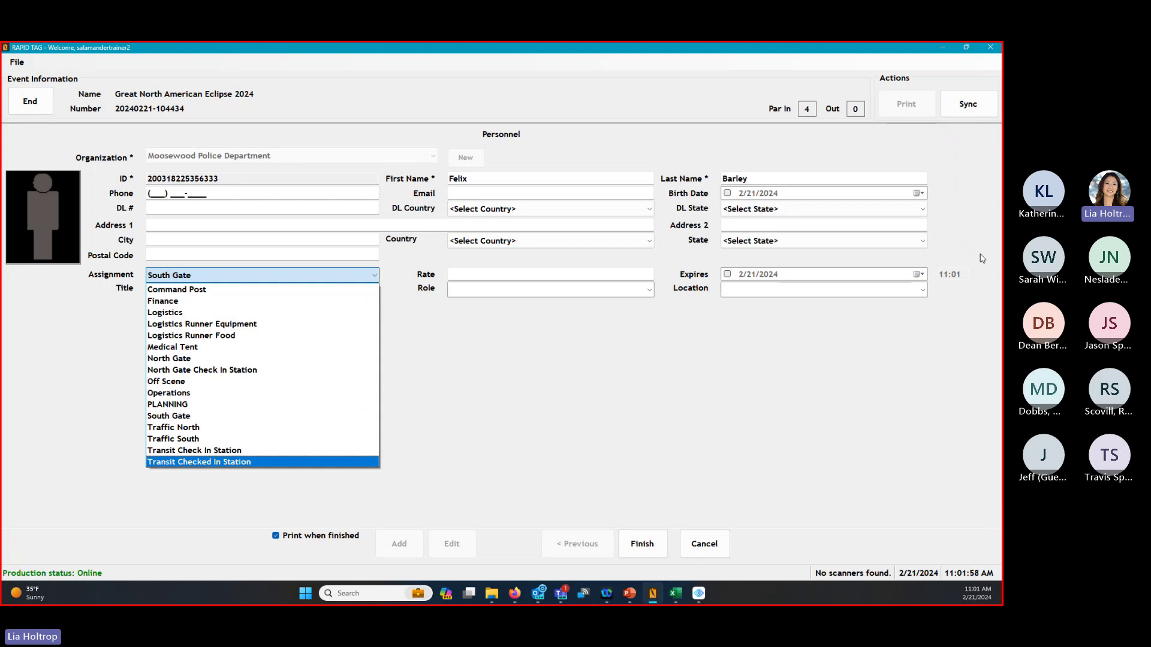
pyautogui.click(759, 374)
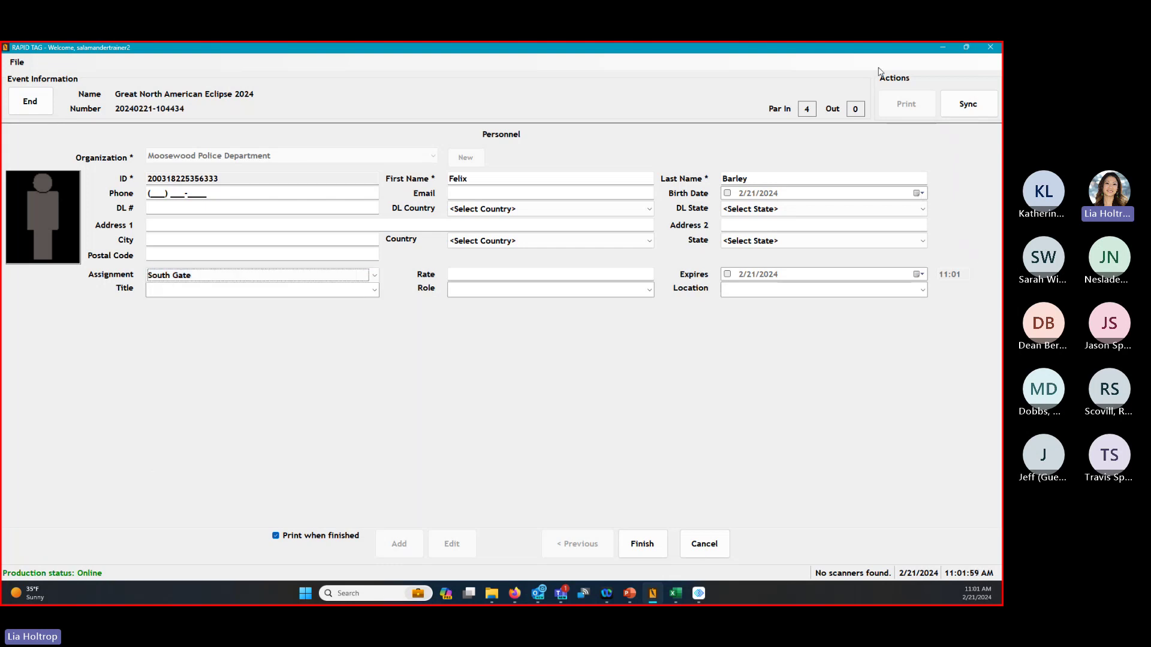
# Return to SalamanderLive and open the dashboard of the Great North American Eclipse 2024 - Pre-Event event
pyautogui.click(944, 50)
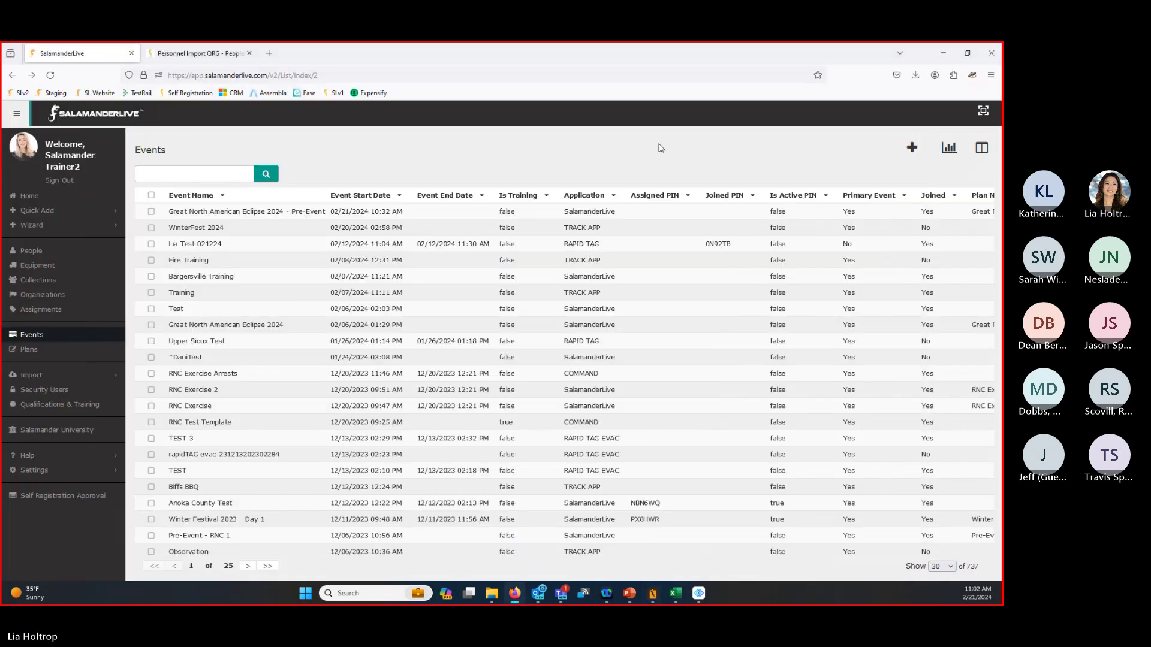
pyautogui.click(289, 219)
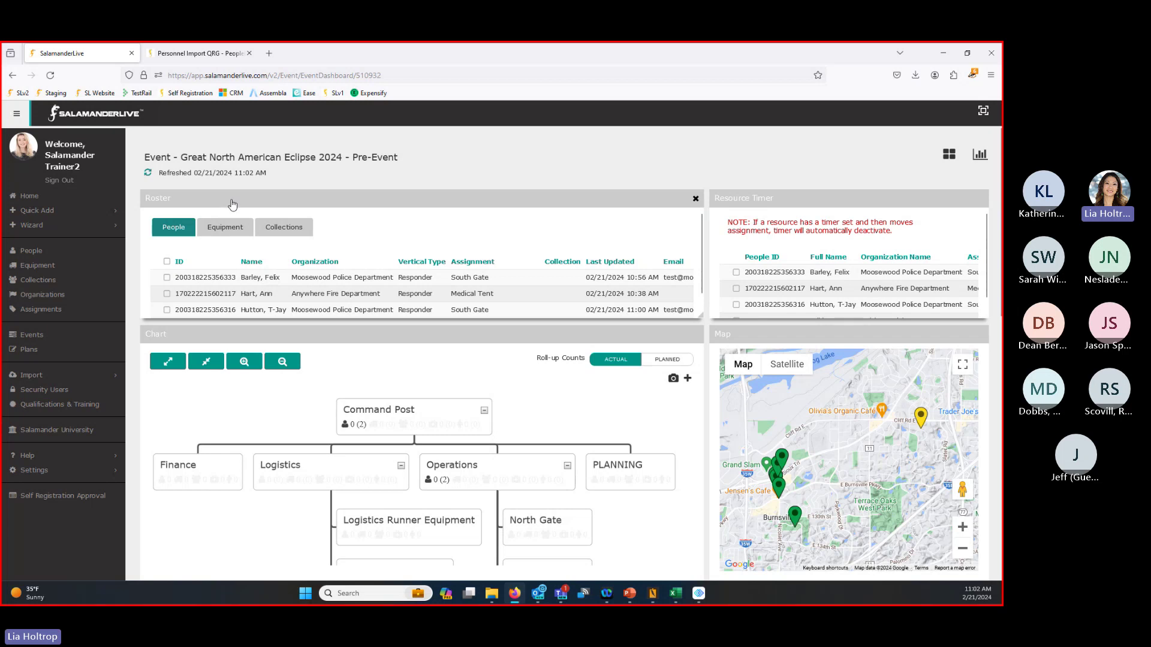
# Review the dashboard widgets and display the details of the Transit Check In Station marker on the map
pyautogui.scroll(-1, 335, 336)
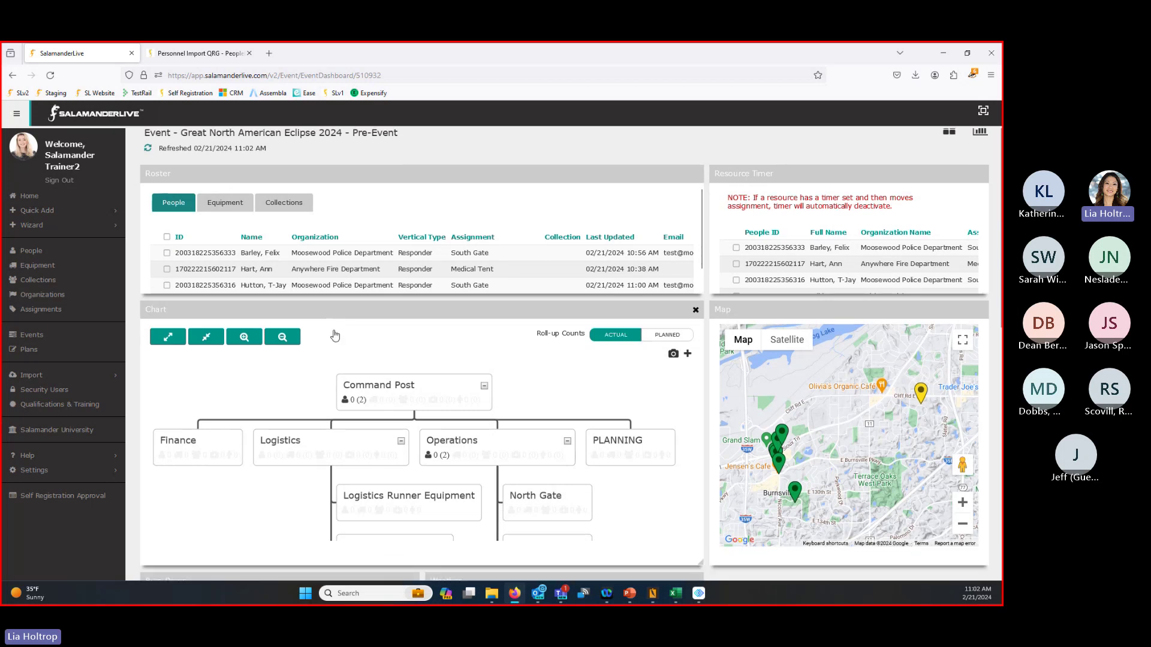
pyautogui.scroll(-3, 334, 335)
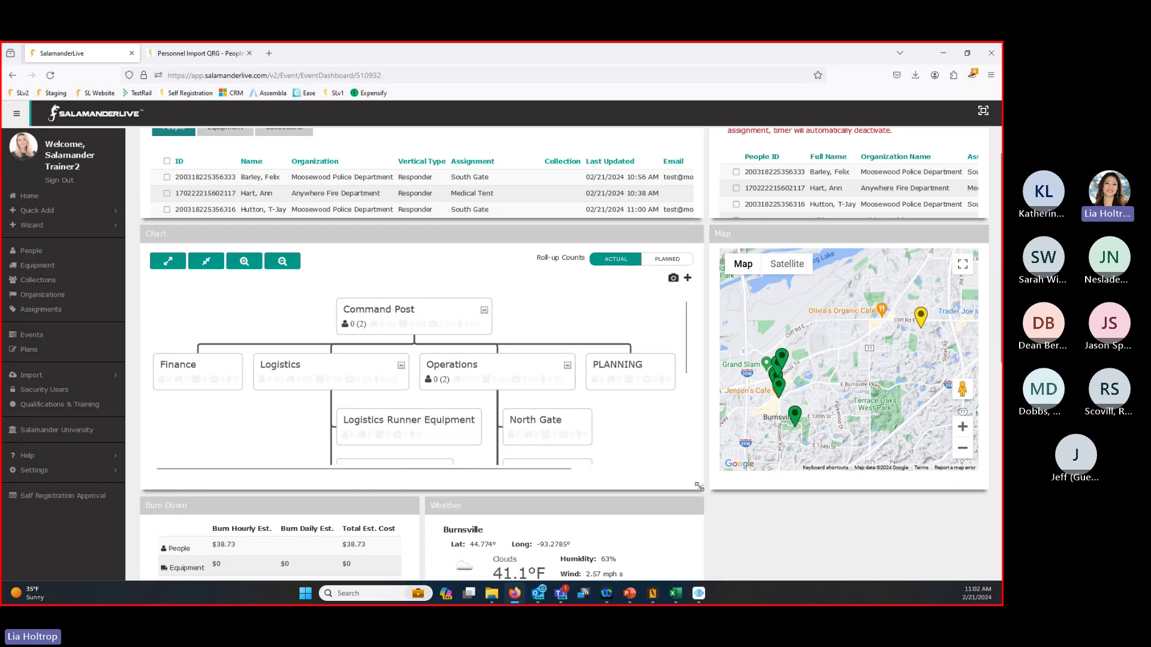
pyautogui.click(782, 358)
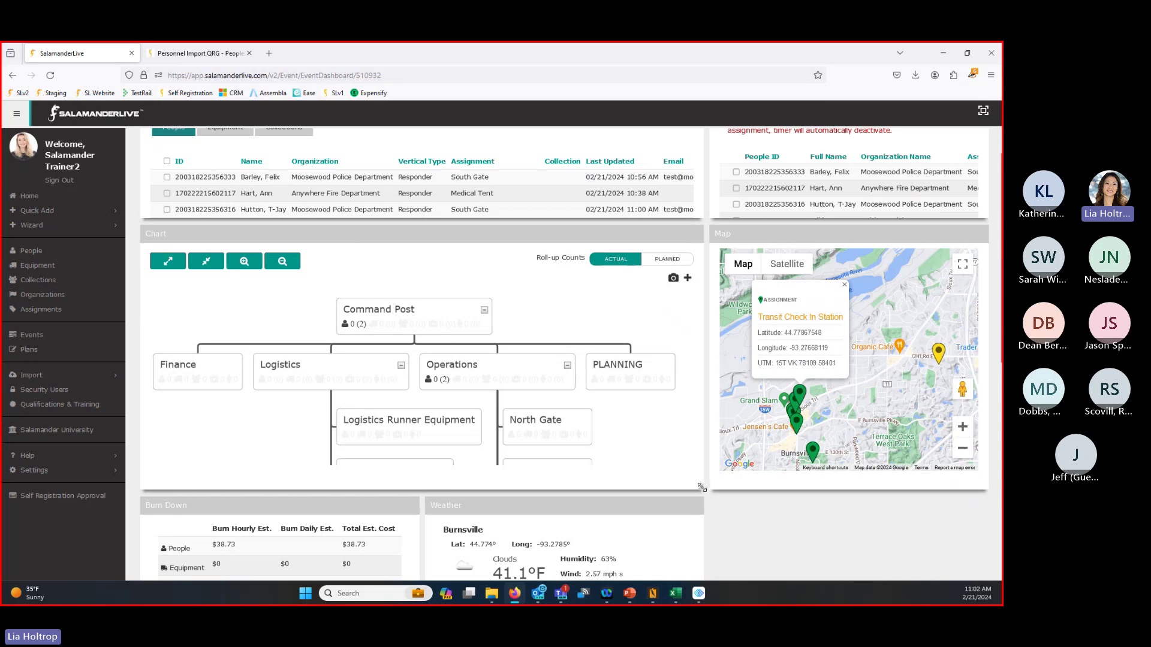
# Enlarge the Chart widget to the full dashboard width and reload the dashboard page
pyautogui.moveTo(701, 487); pyautogui.dragTo(986, 577)
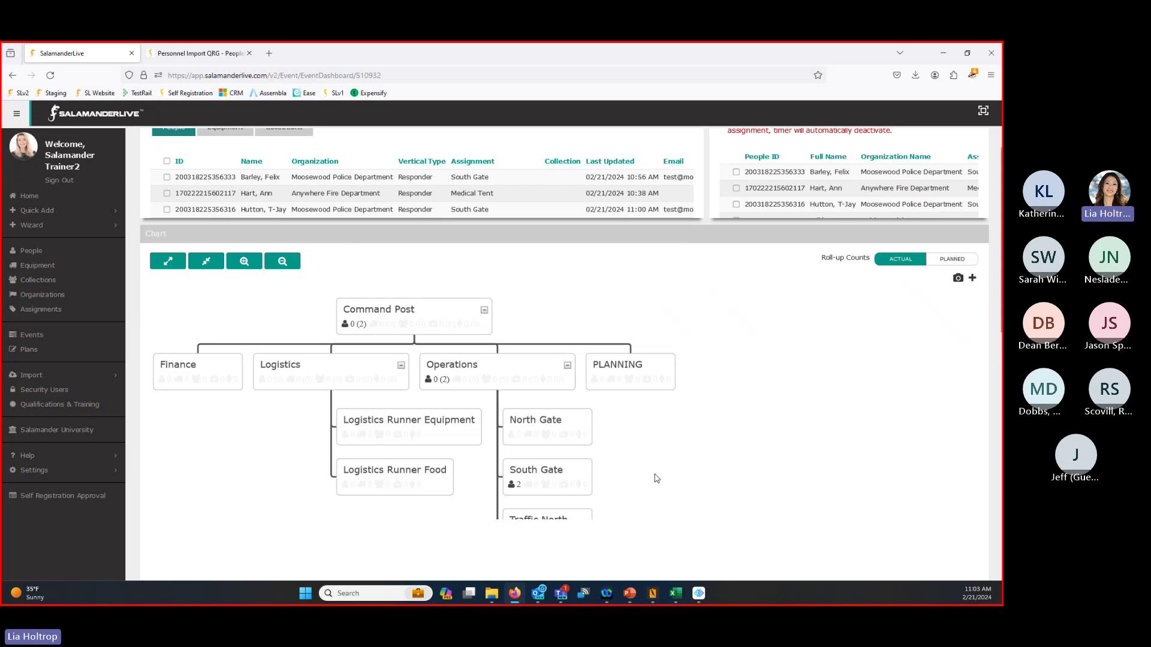
pyautogui.scroll(-3, 551, 381)
pyautogui.scroll(1, 552, 382)
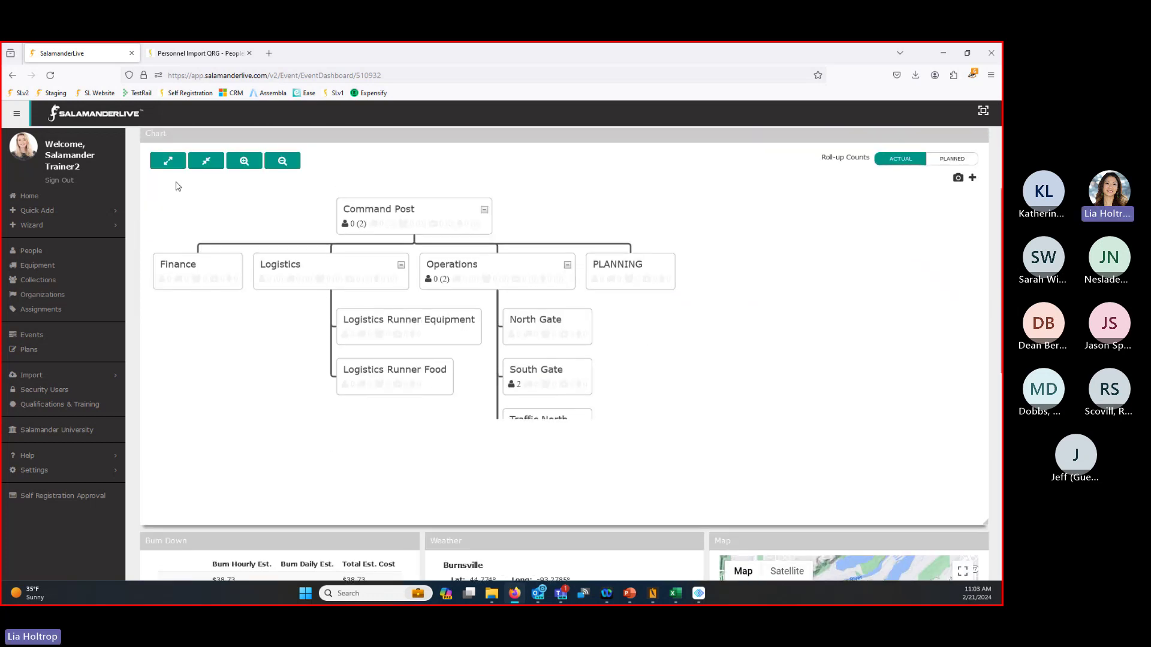
pyautogui.click(51, 75)
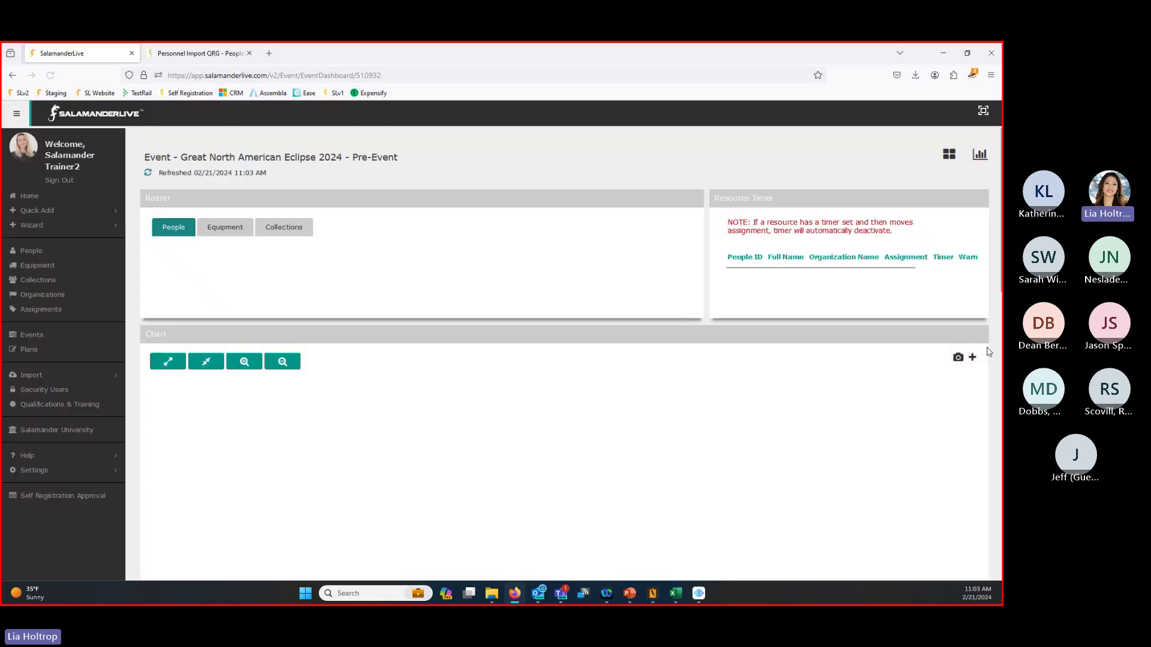
# Open the North Gate assignment for editing from the event's chart
pyautogui.scroll(-3, 833, 432)
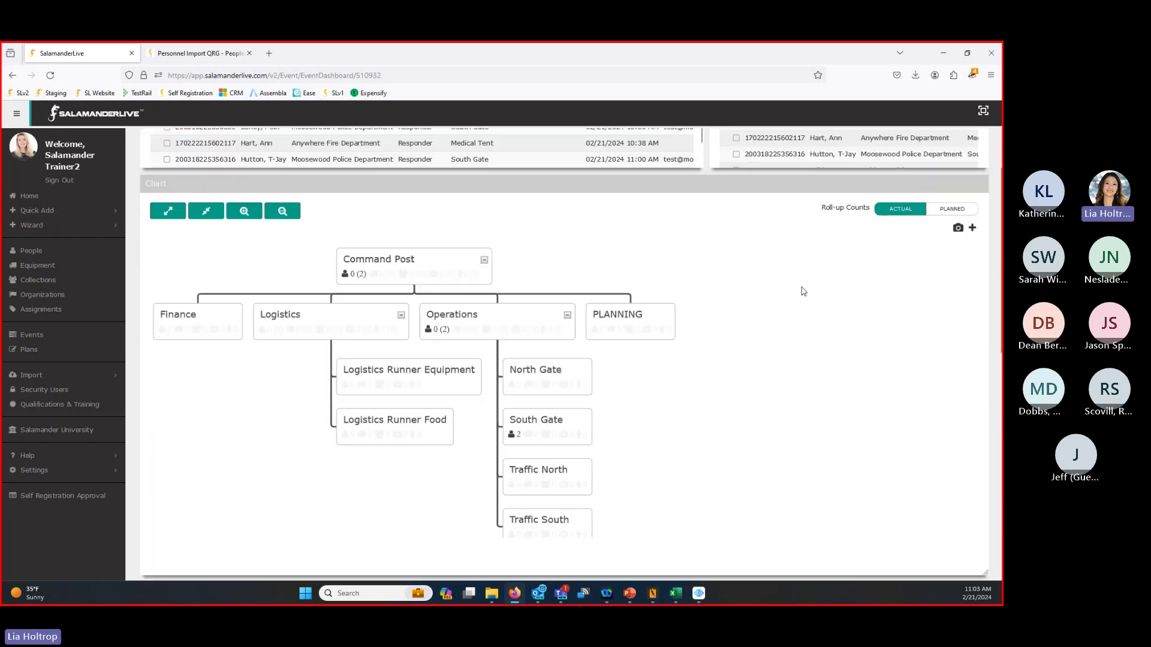
pyautogui.scroll(-1, 586, 453)
pyautogui.scroll(-1, 588, 452)
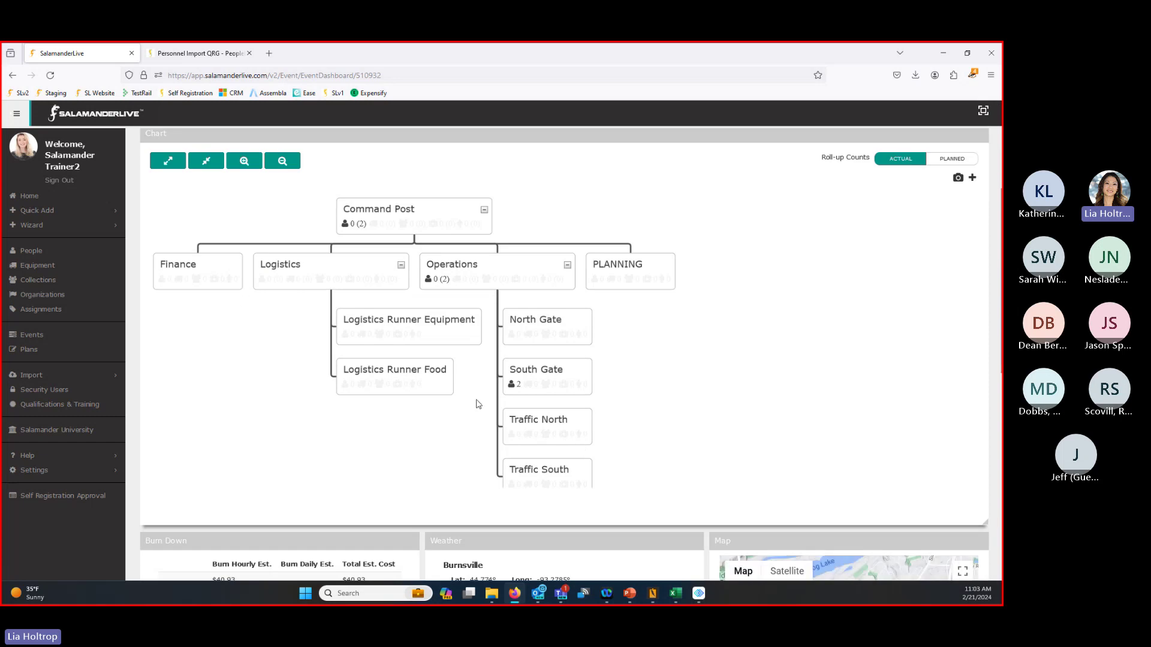
pyautogui.rightClick(405, 376)
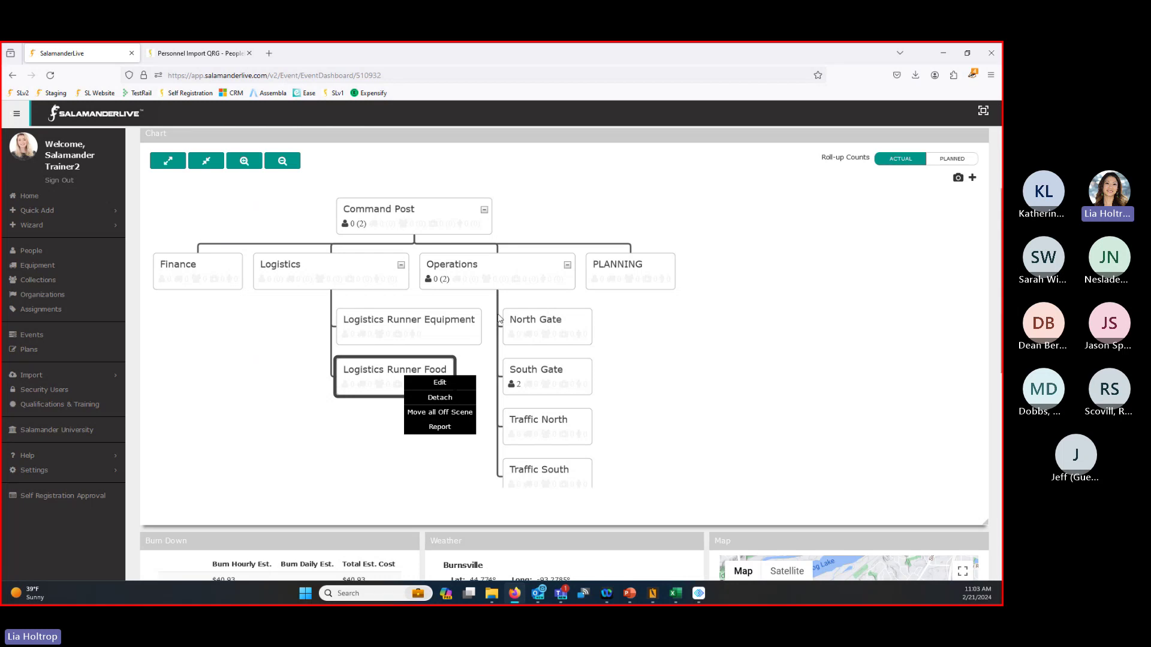
pyautogui.click(741, 418)
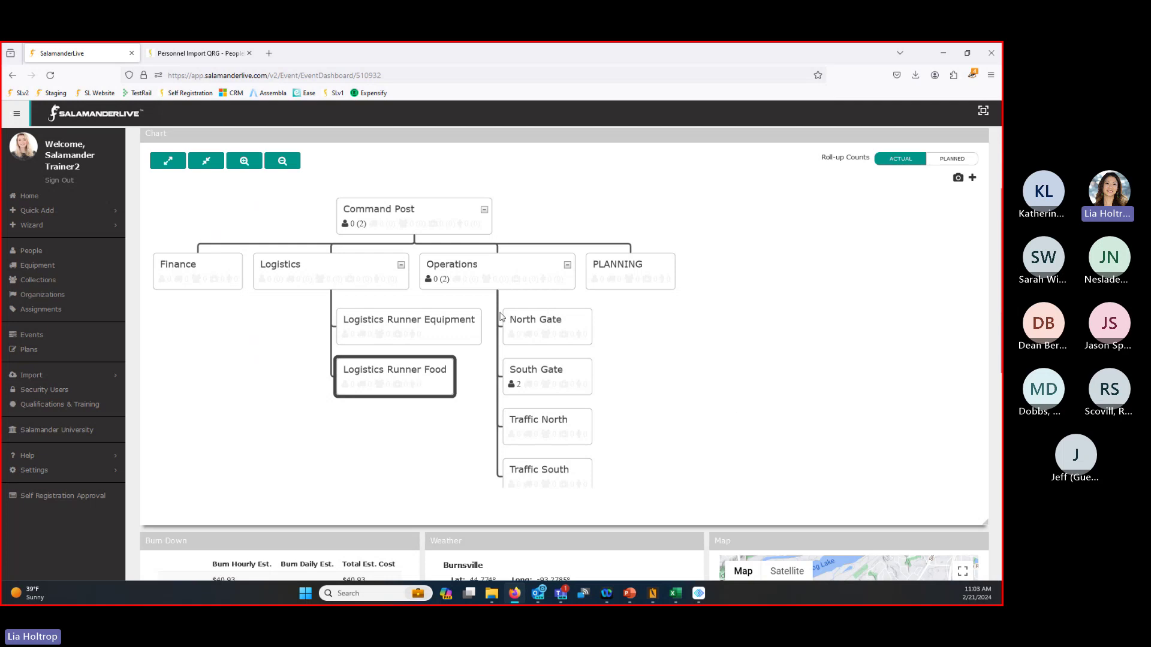
pyautogui.click(536, 331)
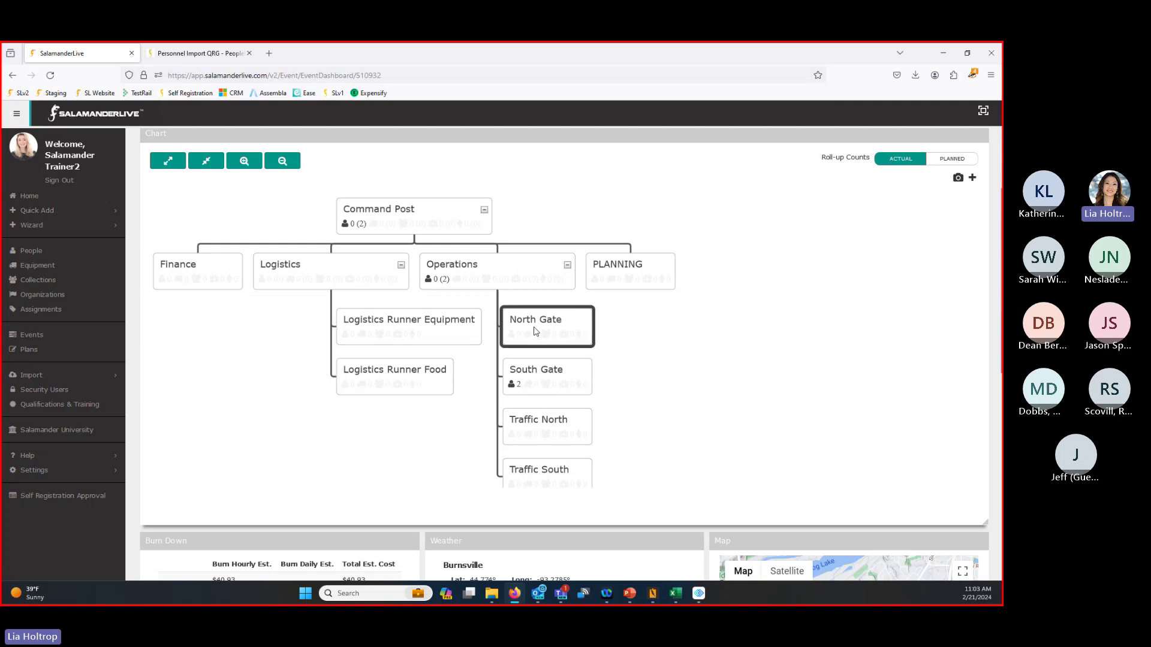
pyautogui.rightClick(555, 327)
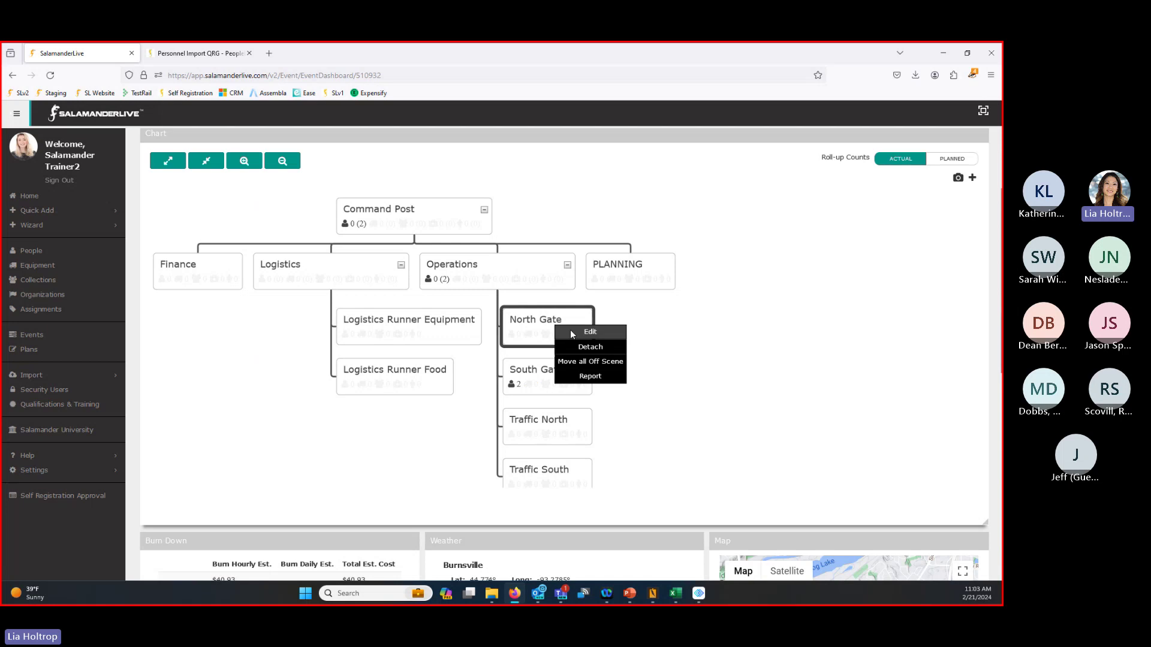
pyautogui.click(570, 329)
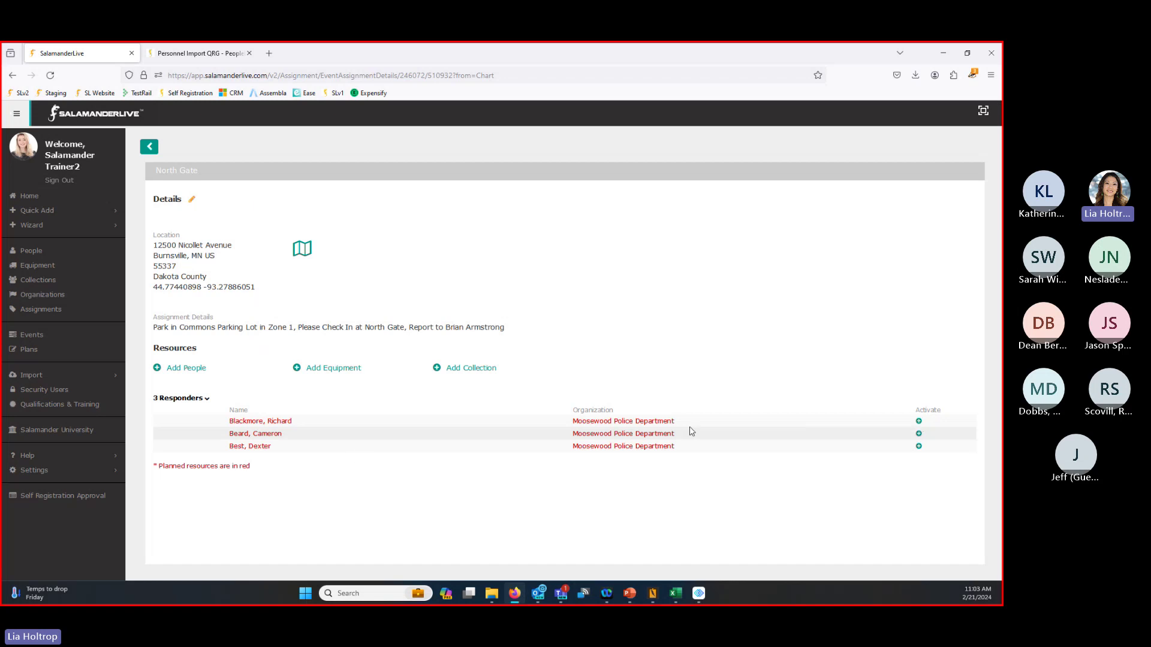
# Activate the first planned responder listed at North Gate and move that person to South Gate
pyautogui.click(918, 423)
pyautogui.click(589, 370)
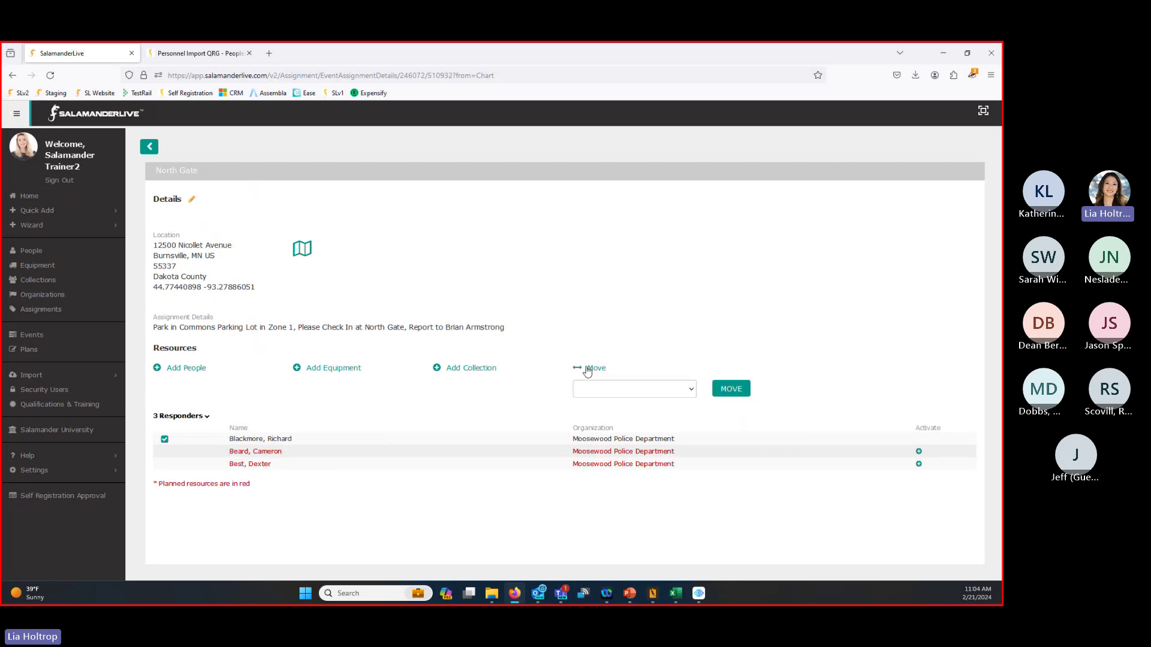
pyautogui.click(691, 391)
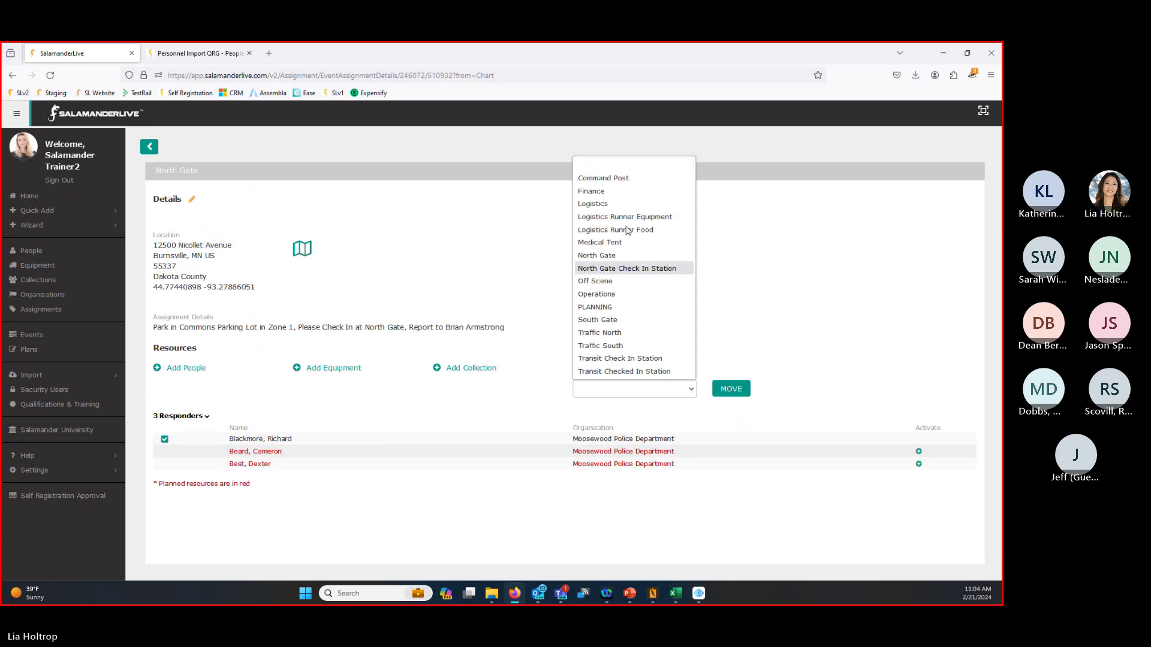
pyautogui.click(625, 322)
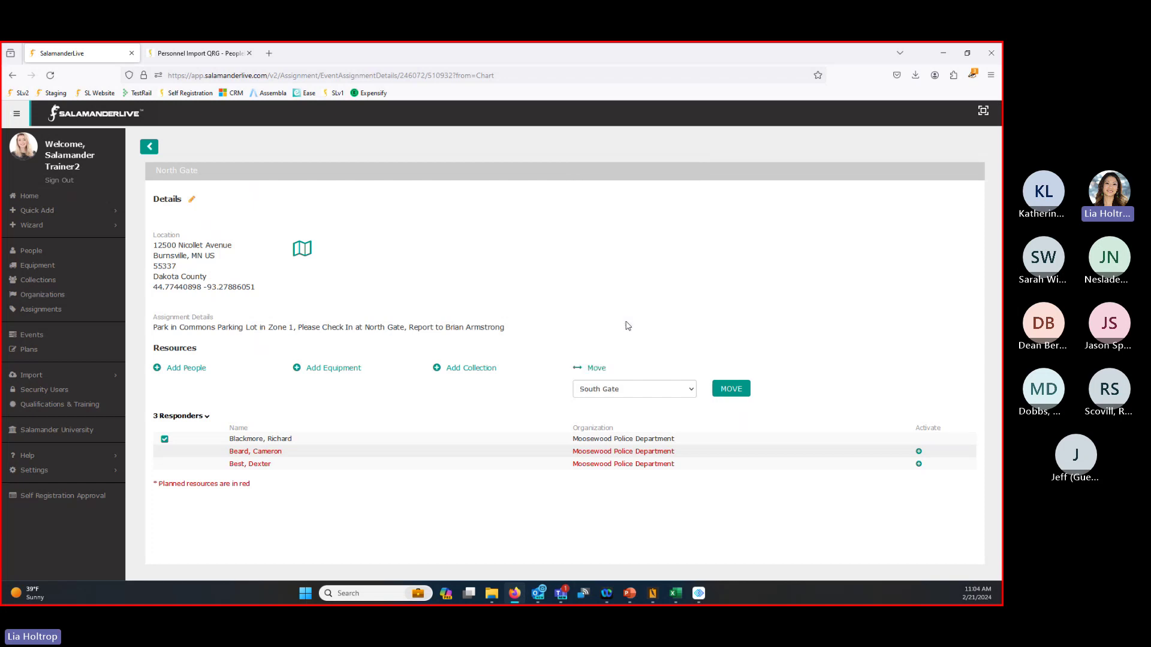
pyautogui.click(734, 390)
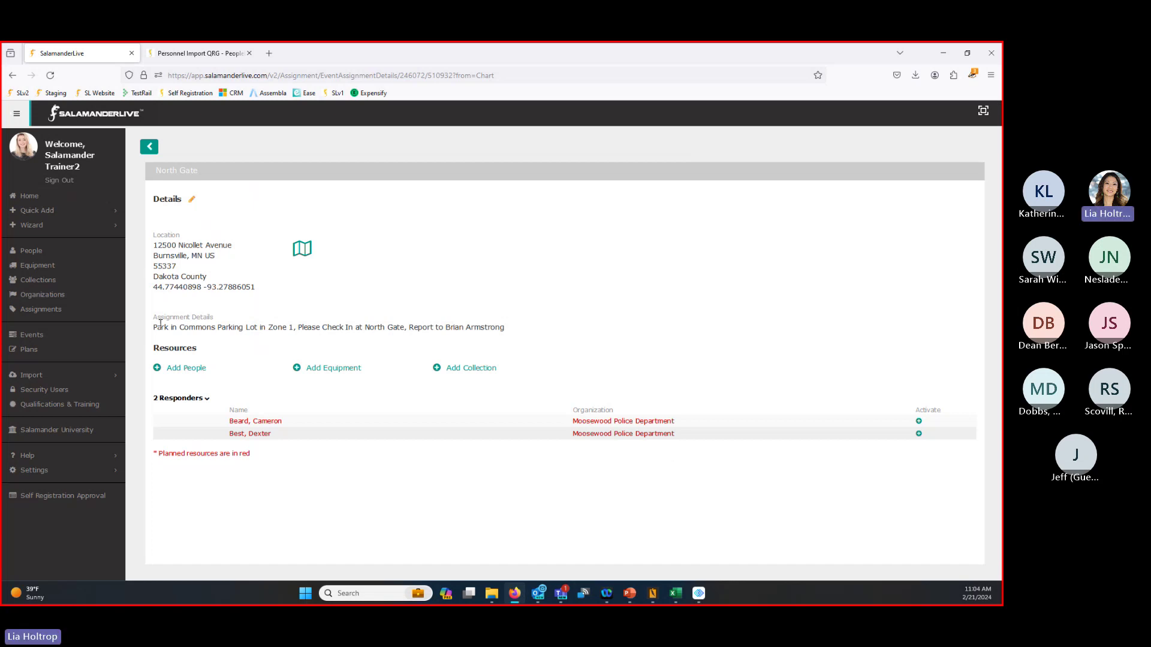
# Look through the people available to add to North Gate without adding any, and return to the event dashboard
pyautogui.click(184, 370)
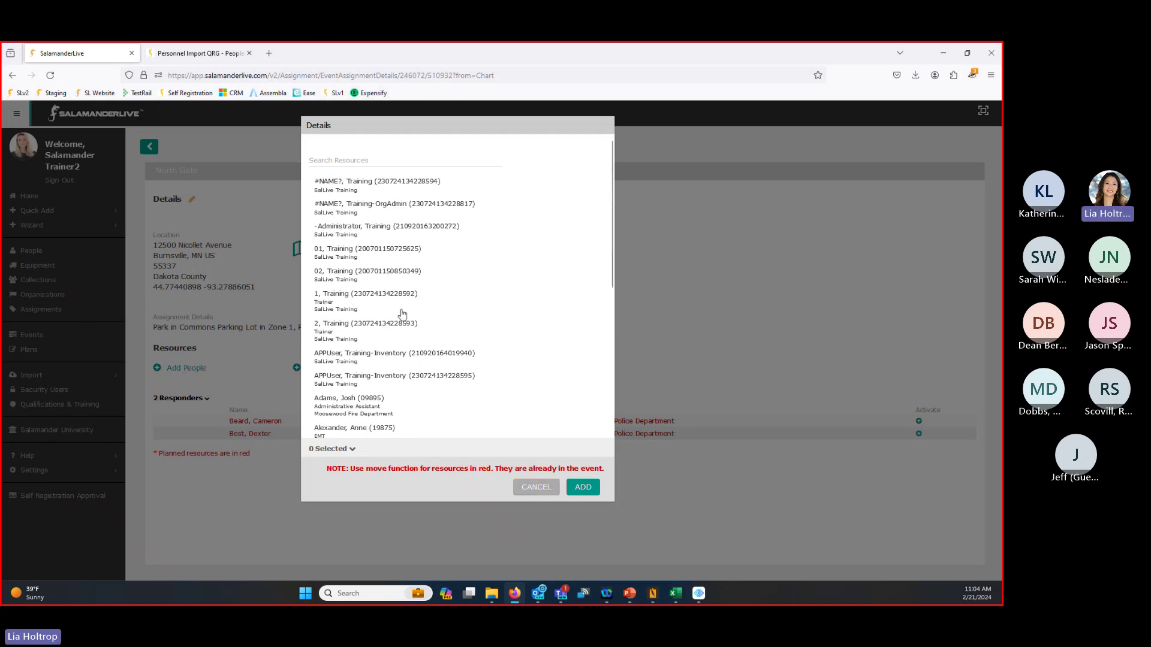
pyautogui.scroll(-6, 413, 324)
pyautogui.scroll(-2, 420, 334)
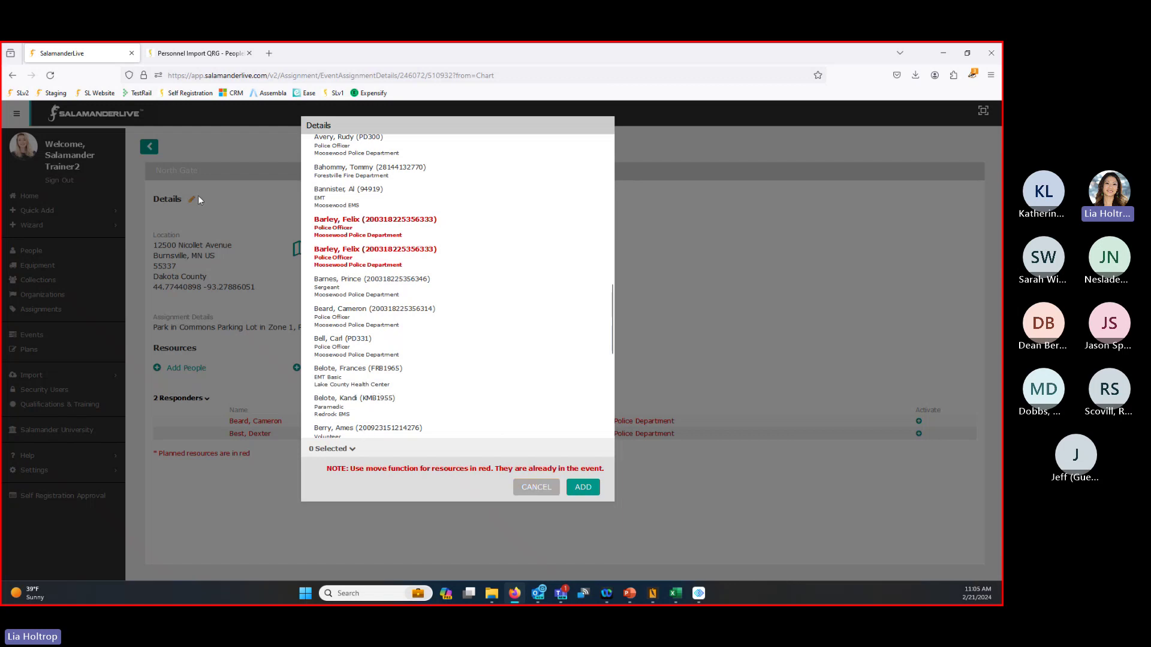
pyautogui.click(527, 488)
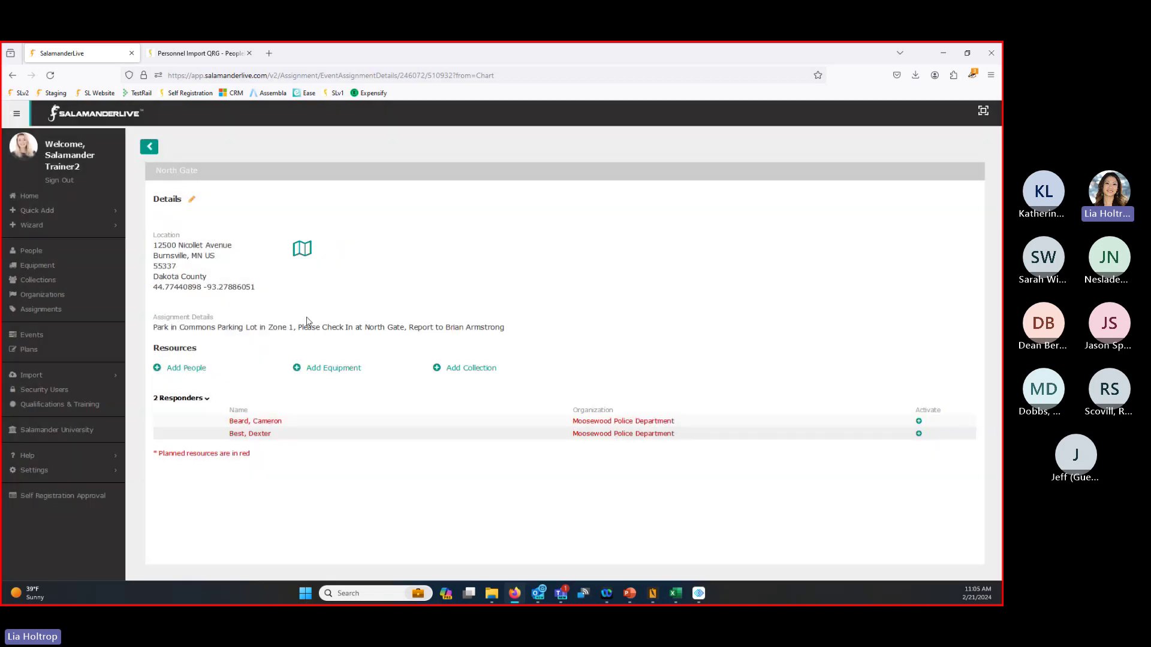
pyautogui.click(150, 146)
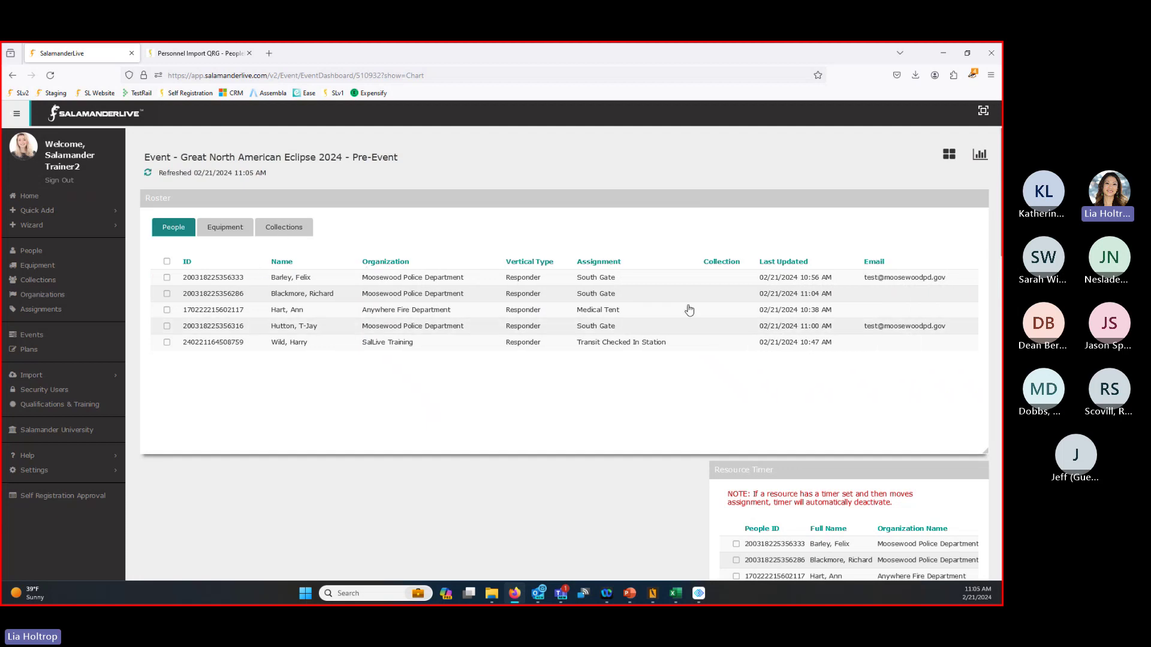
# View the manual log entry form for the first person in the roster and close it without saving
pyautogui.click(166, 279)
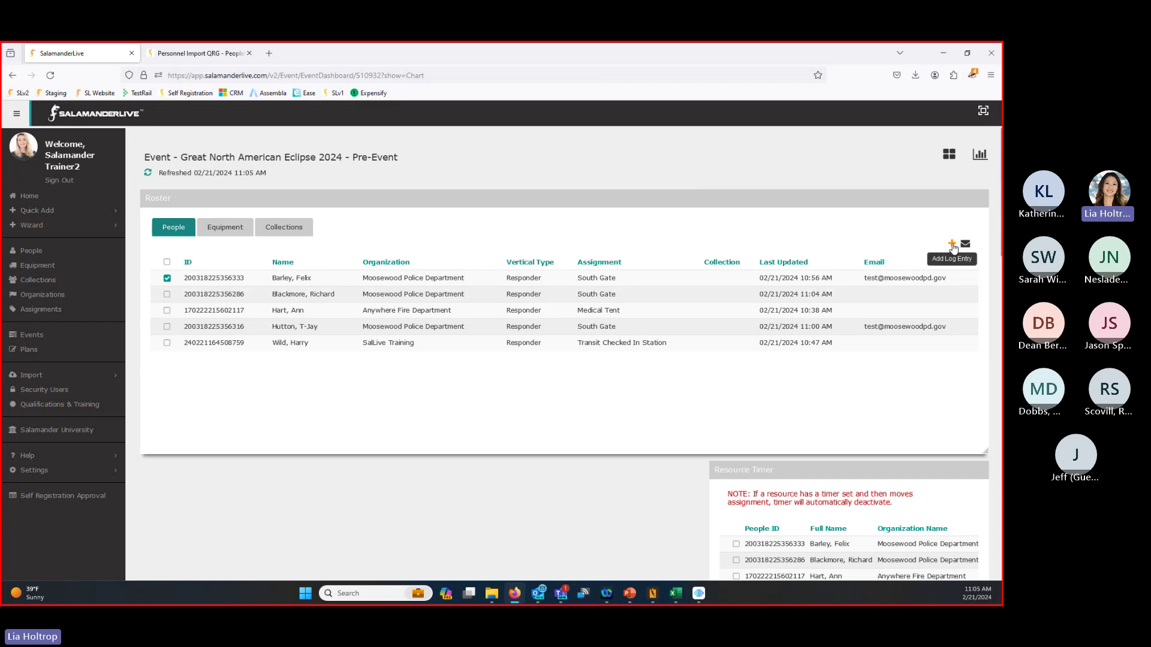
pyautogui.click(951, 243)
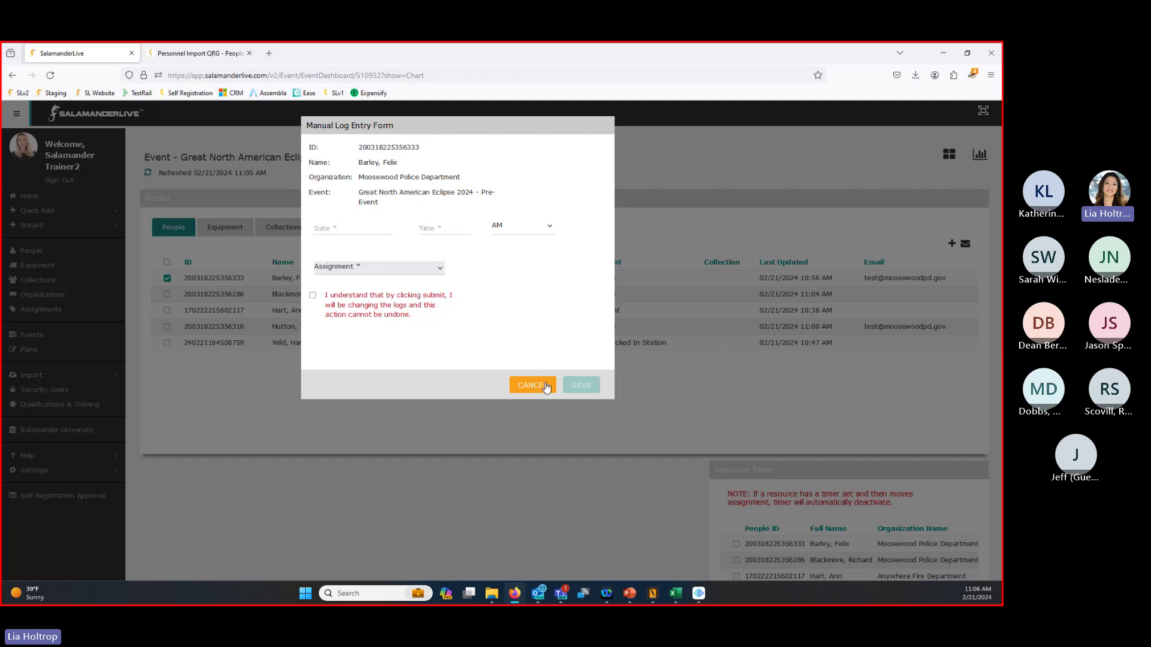
pyautogui.click(546, 386)
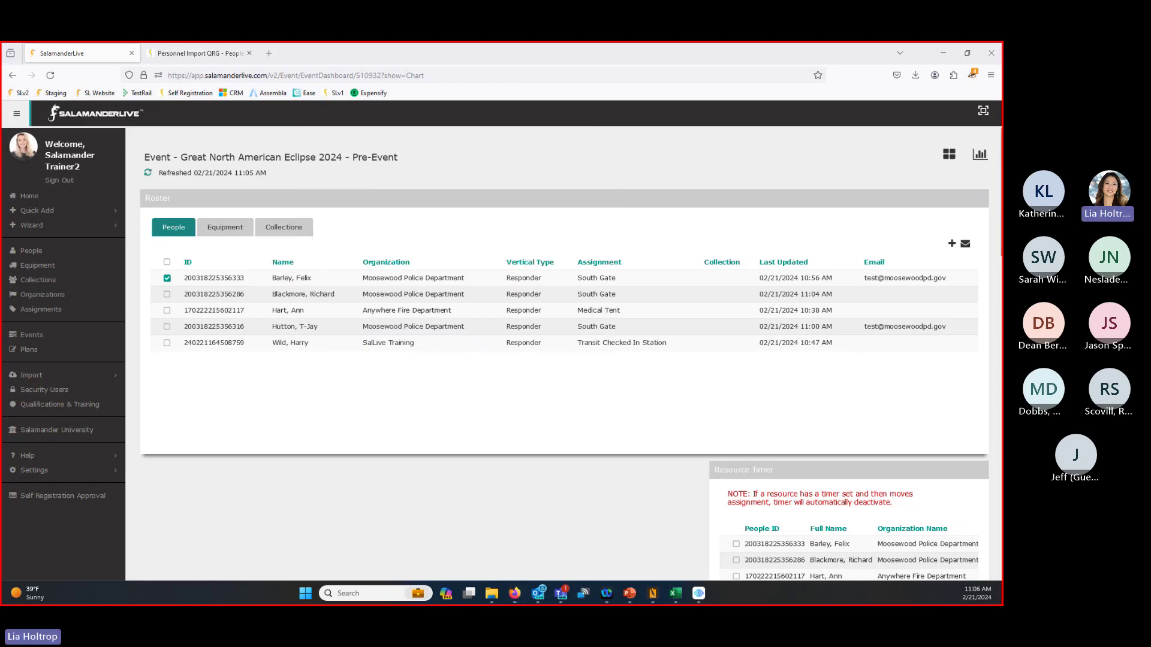
pyautogui.press('super+d')
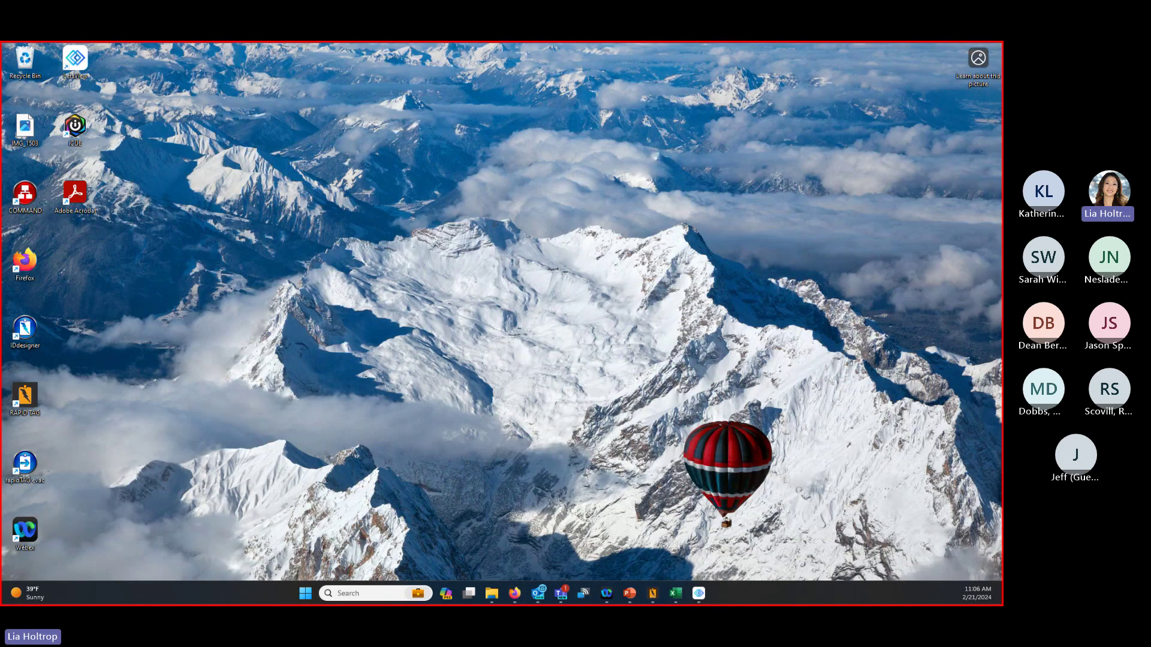
pyautogui.press('super+d')
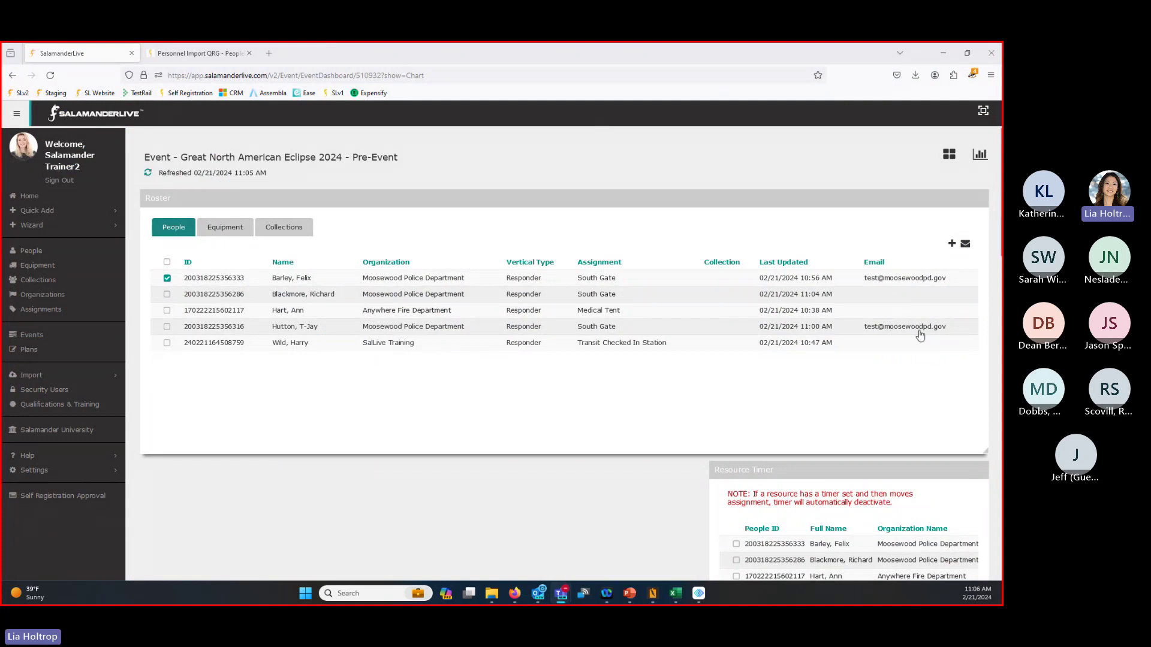
# Move the Resource Timer widget to the dashboard's left edge below the Roster and widen it to full width
pyautogui.moveTo(839, 471); pyautogui.dragTo(271, 471)
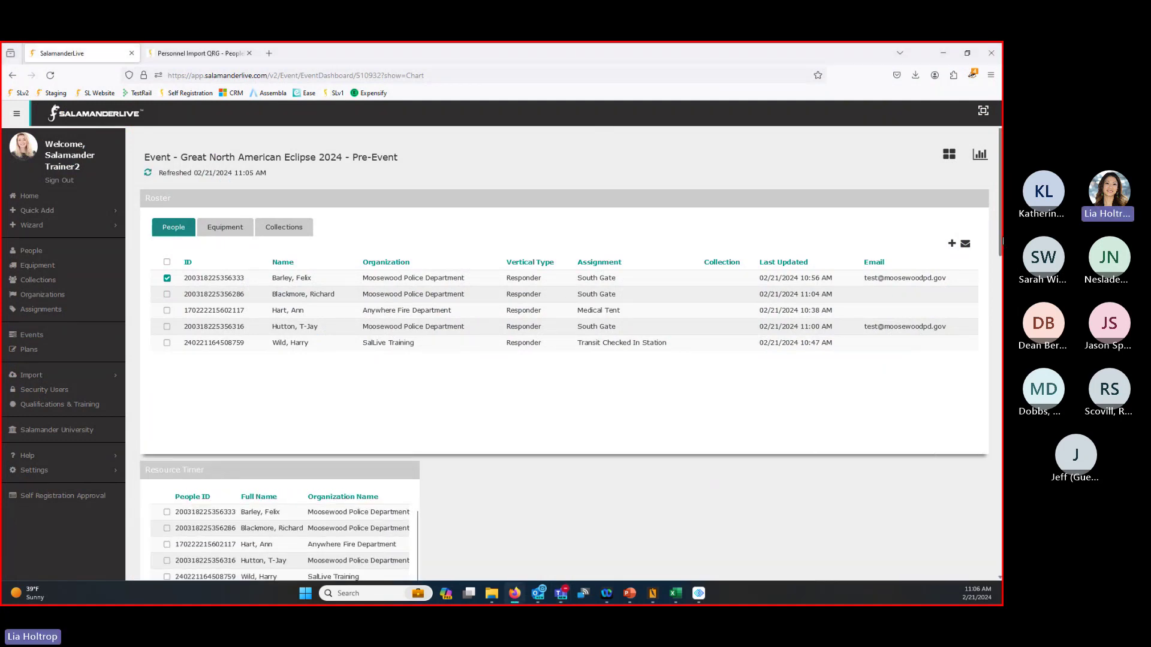
pyautogui.scroll(-3, 1002, 249)
pyautogui.moveTo(418, 427); pyautogui.dragTo(984, 422)
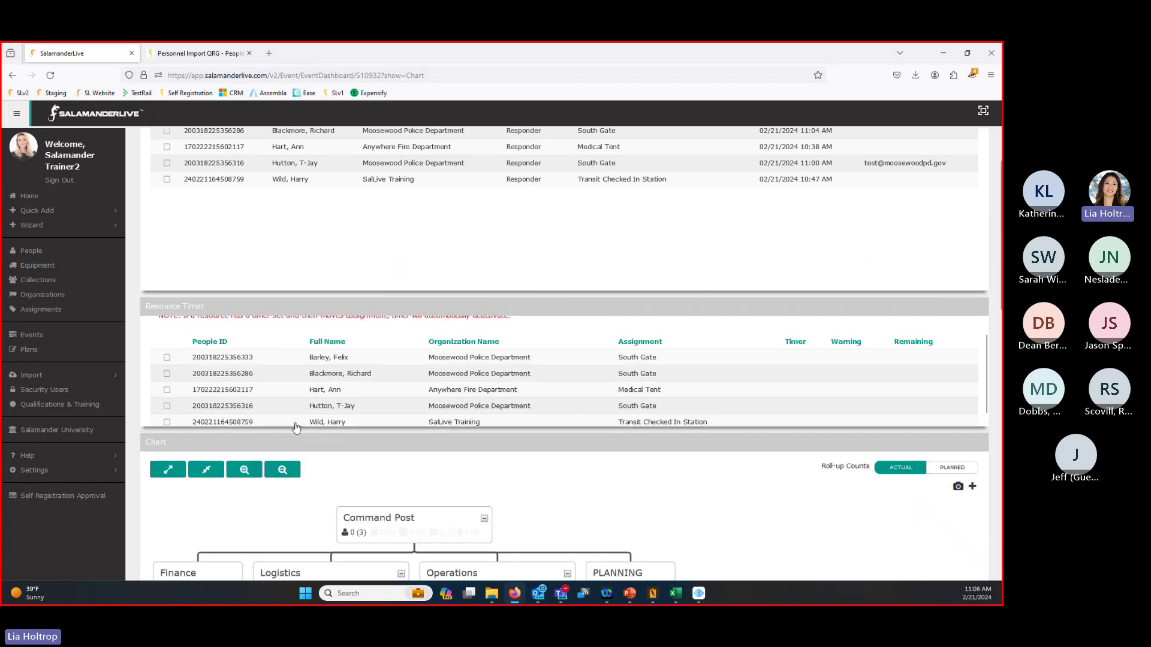
pyautogui.scroll(1, 554, 418)
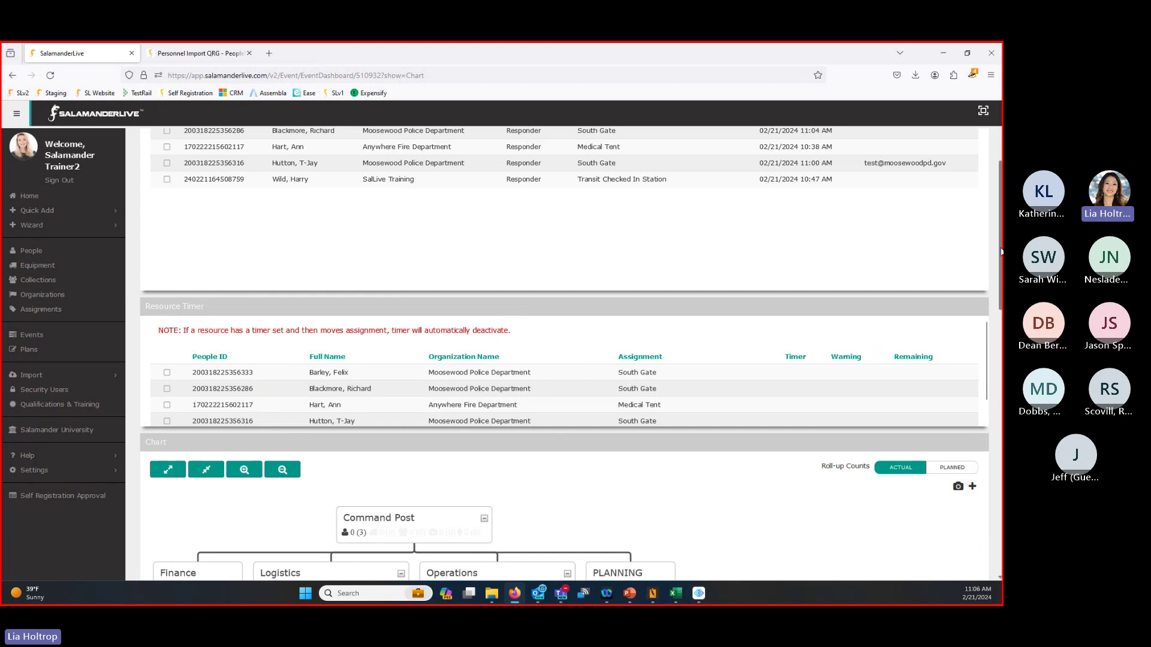
pyautogui.scroll(-10, 407, 241)
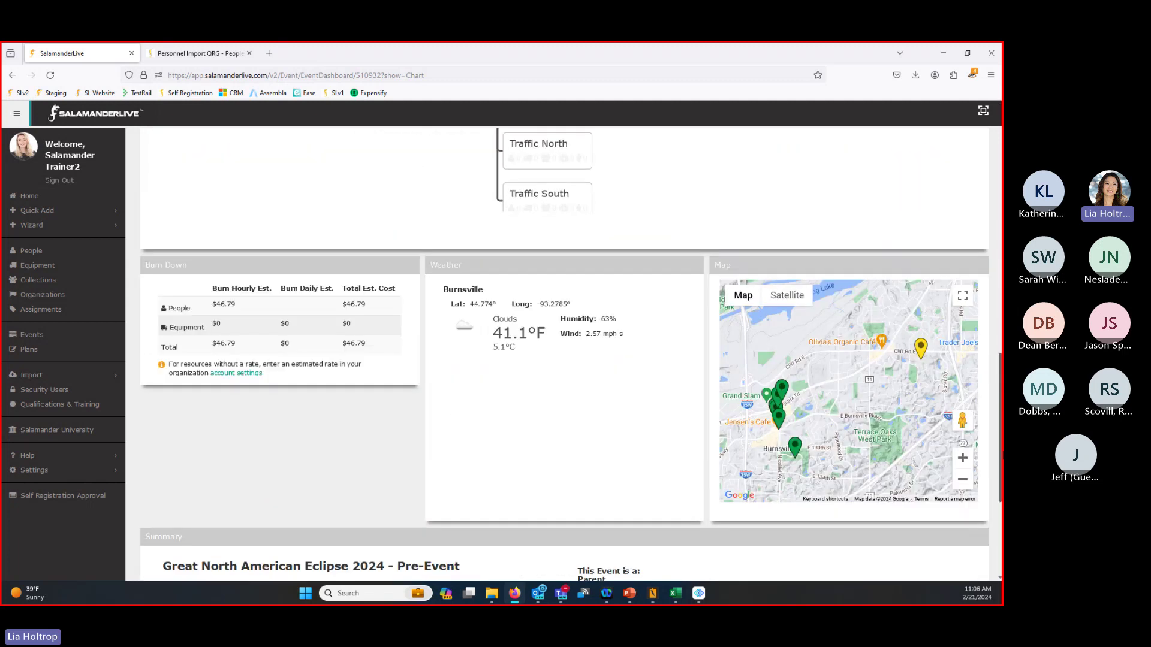